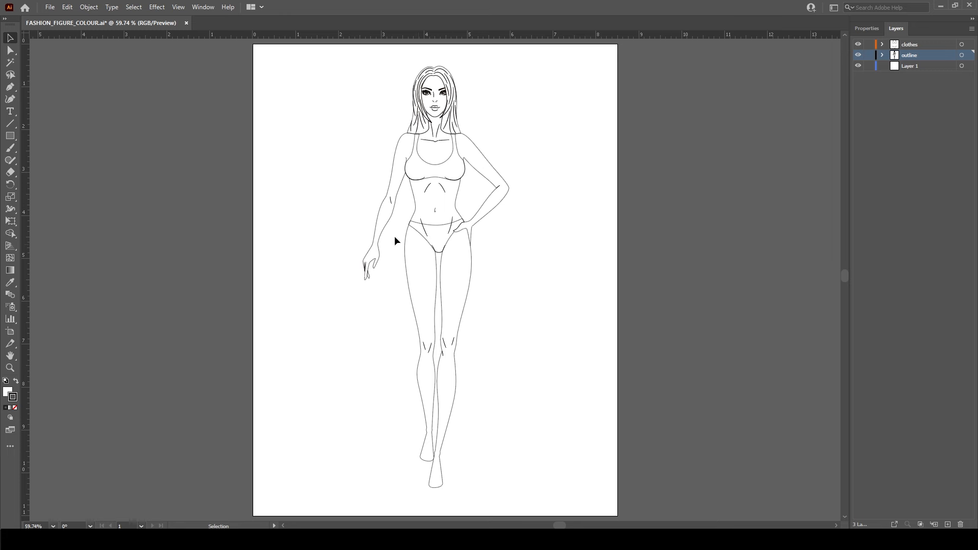
Display the document's colour swatches
left_click(209, 10)
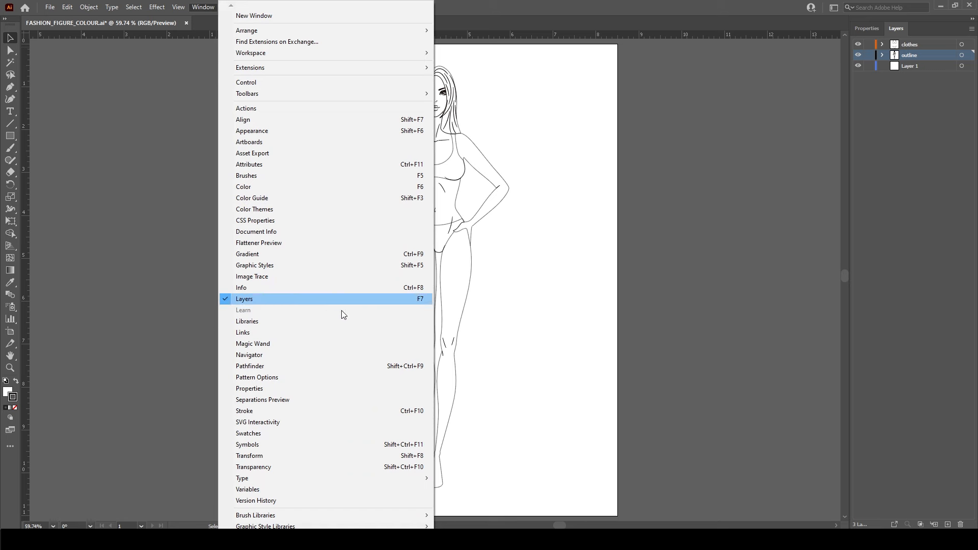
left_click(297, 187)
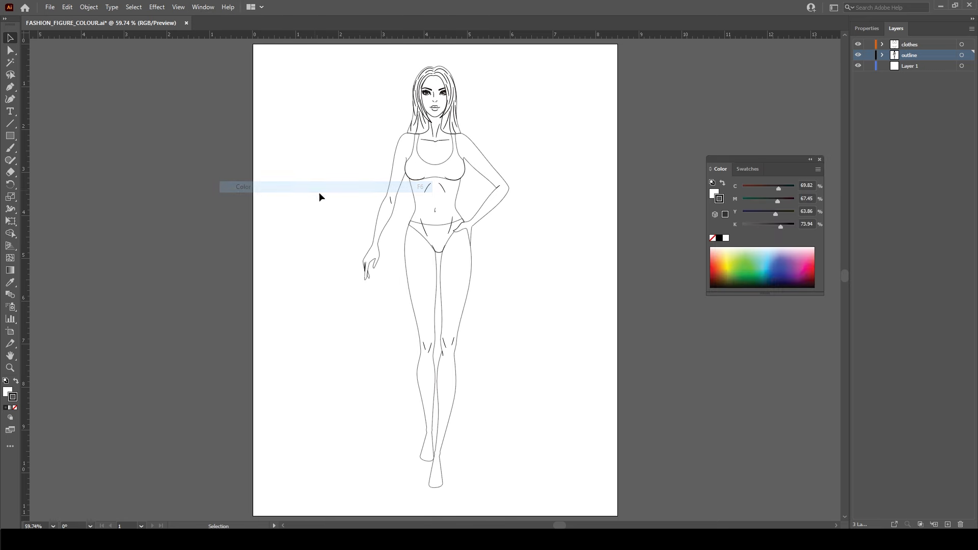
left_click(753, 173)
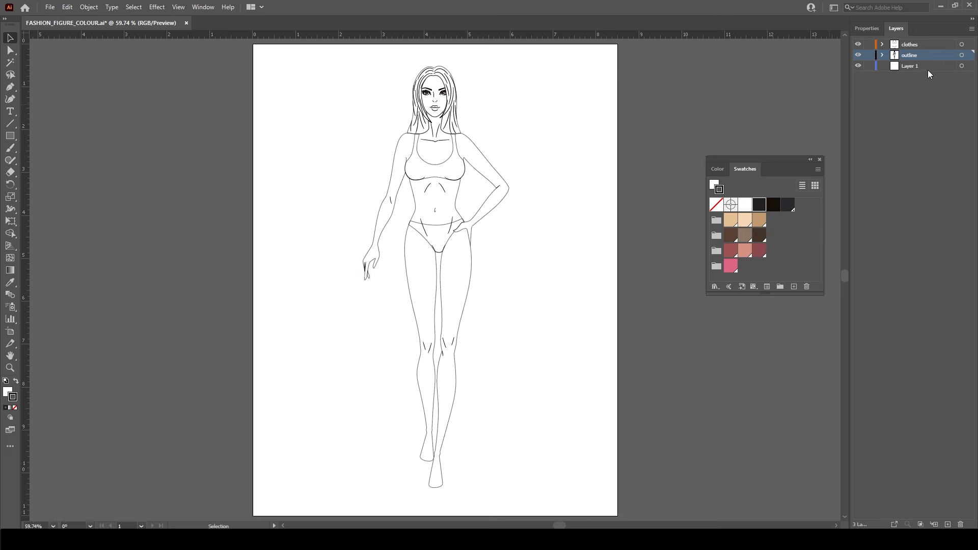
Copy the figure's body outline and face outline together from the outline layer
left_click(499, 155)
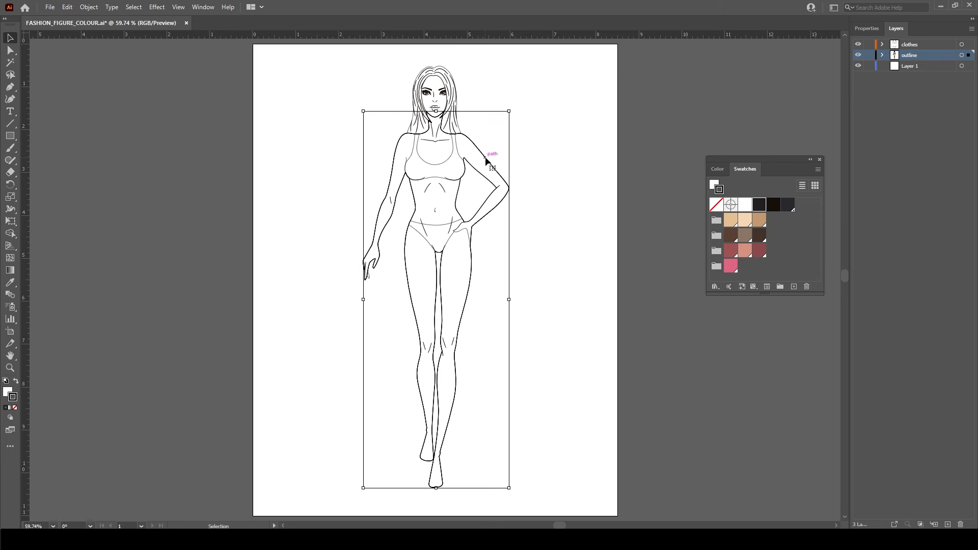
left_click(590, 123)
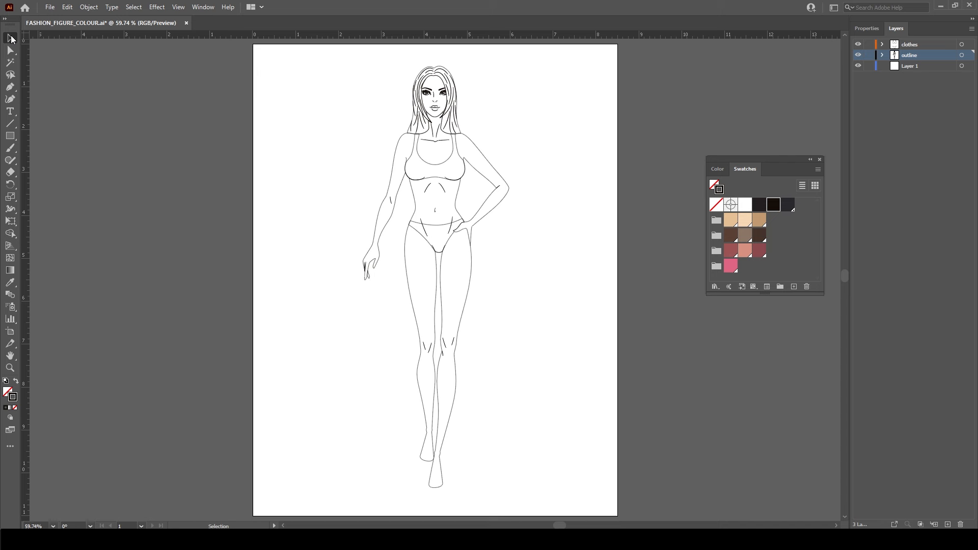
left_click(489, 166)
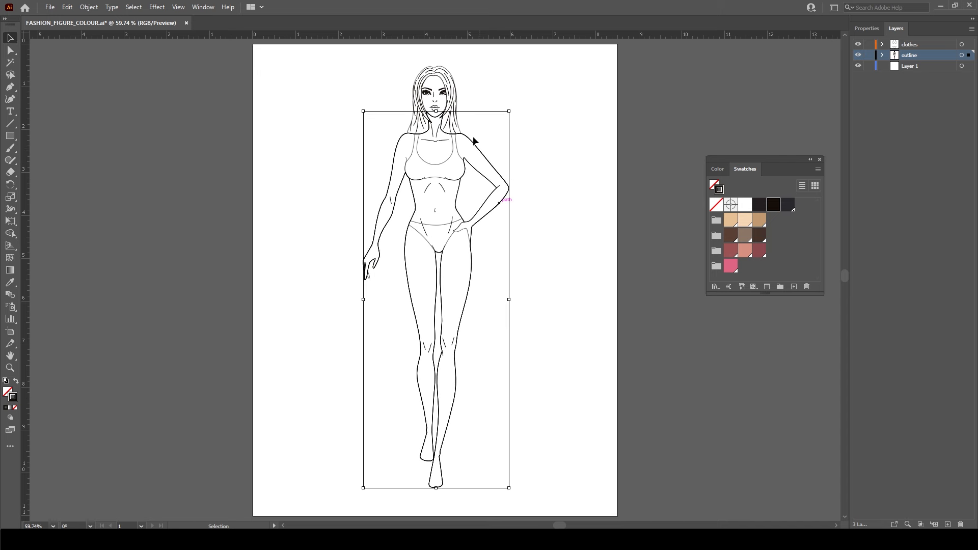
key("ctrl+space")
left_click_drag(411, 90, 566, 134)
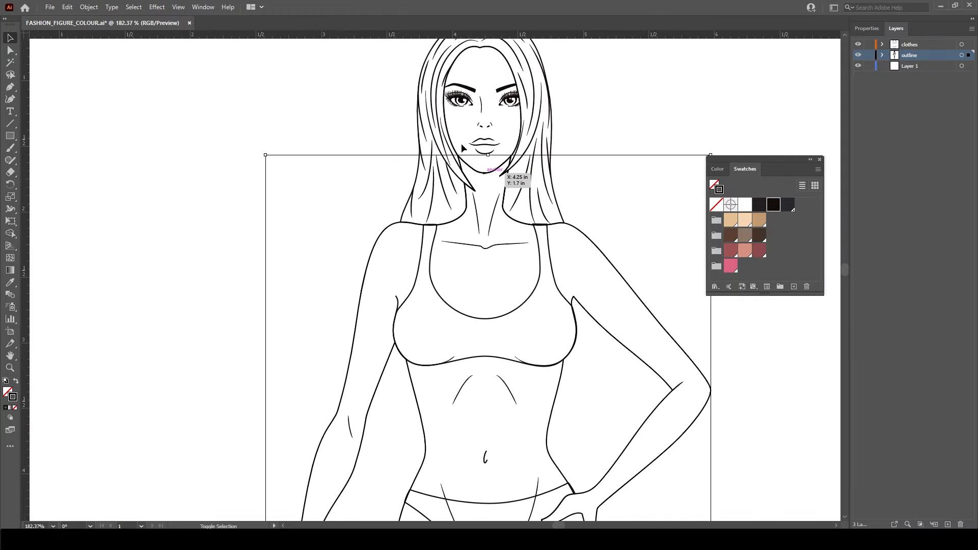
left_click(487, 170, "shift")
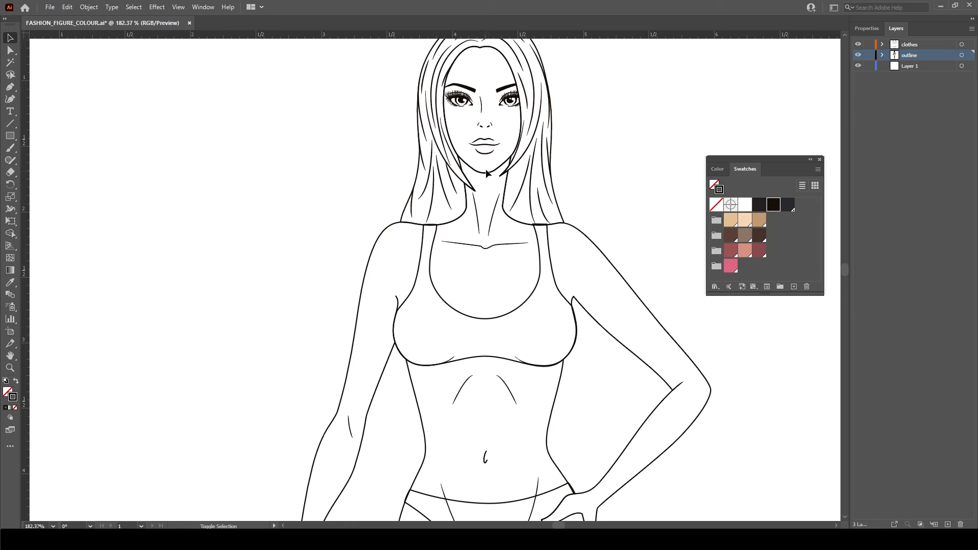
left_click(489, 173, "shift")
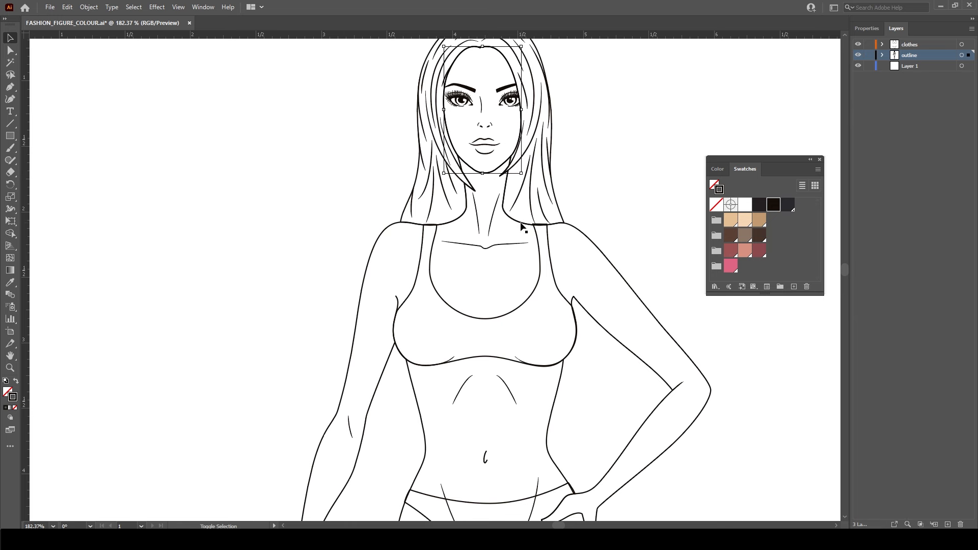
left_click(374, 253, "shift")
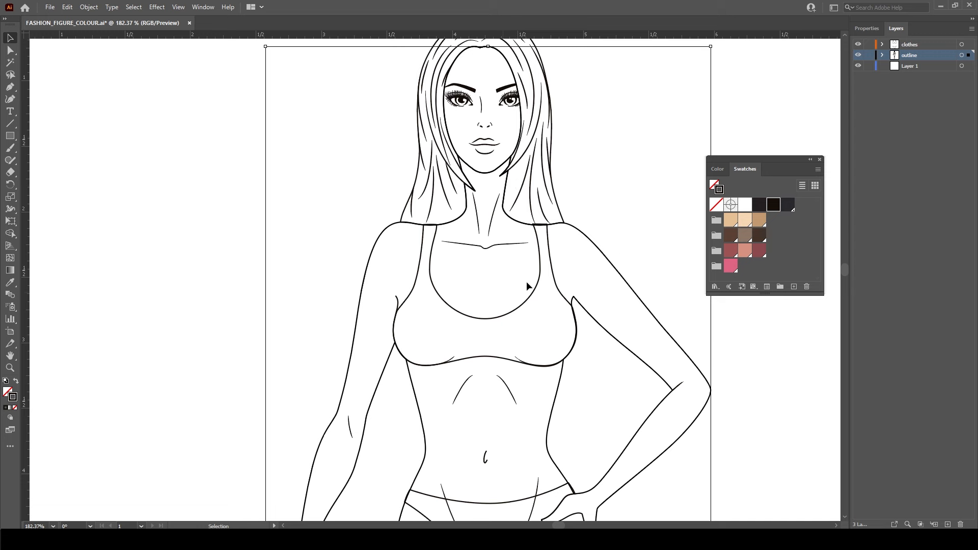
left_click(68, 7)
left_click(102, 57)
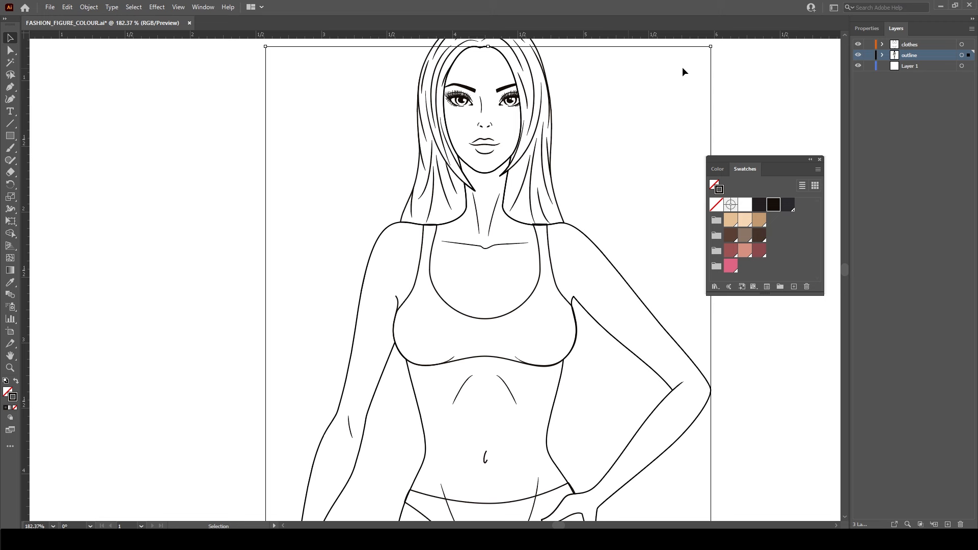
Add a new layer directly above Layer 1 and name it SKIN
left_click(921, 68)
left_click(947, 524)
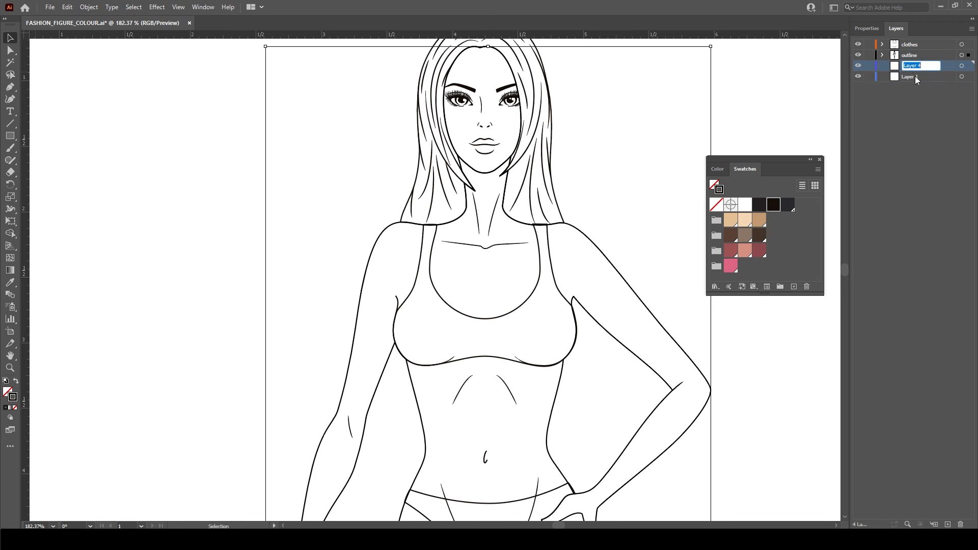
type("SKIN")
Hide the outline and clothes layers and paste the copied body and face outlines in place on the SKIN layer
left_click(858, 54)
left_click(858, 44)
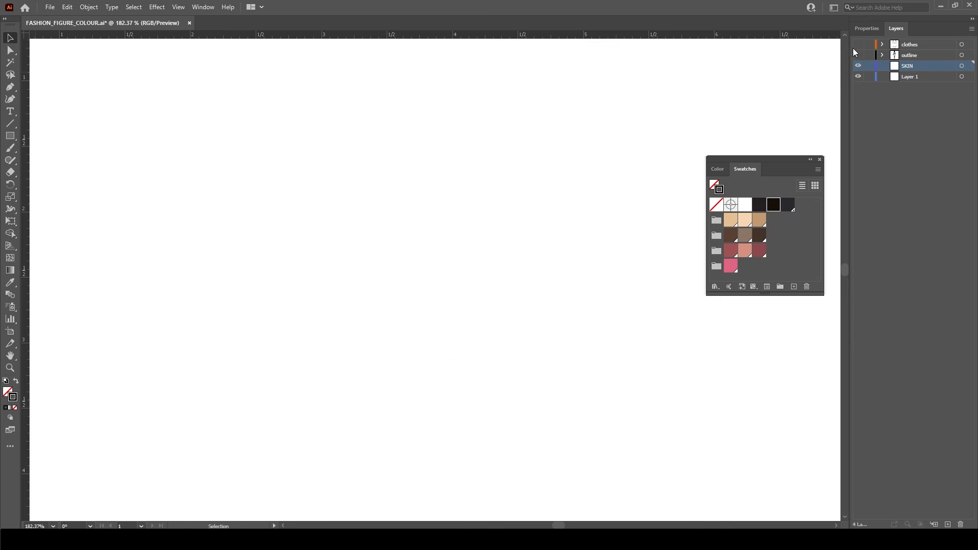
left_click(65, 10)
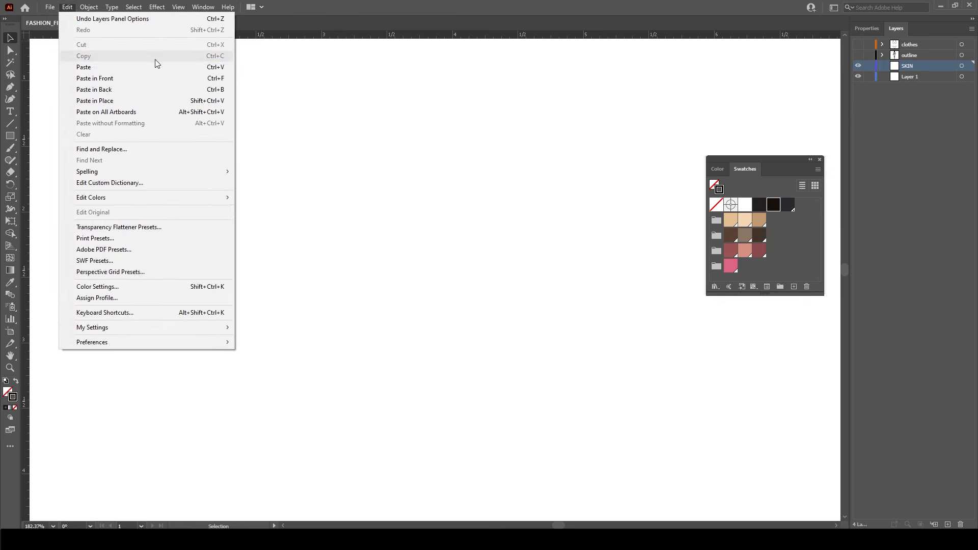
left_click(173, 101)
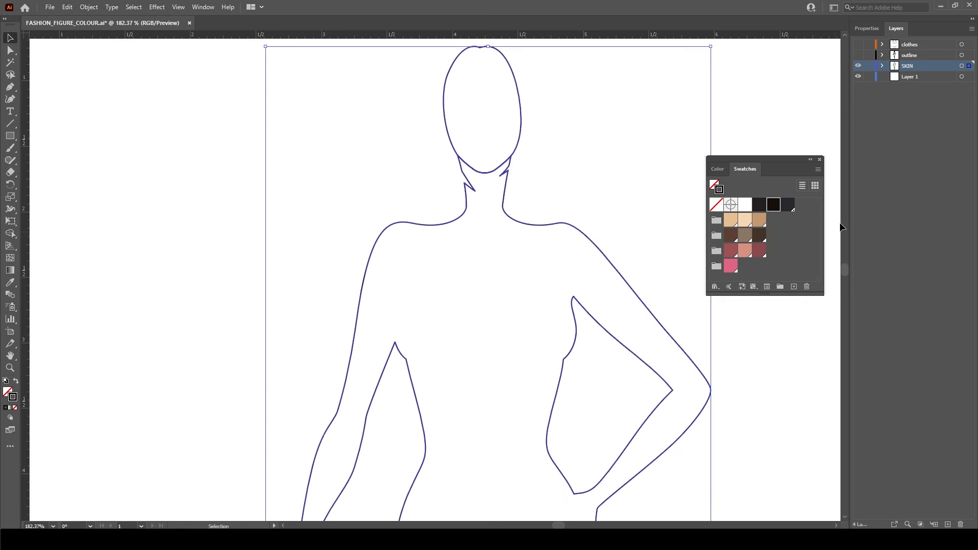
key("ctrl+0")
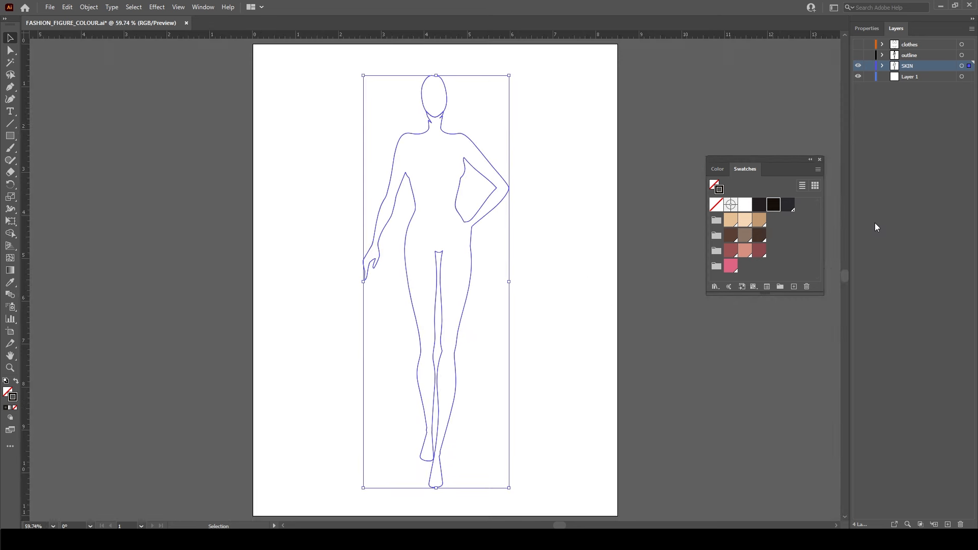
Fill the body and face shapes on the SKIN layer with the R=230 G=192 B=148 swatch
left_click(858, 54)
left_click(858, 55)
left_click(504, 130)
left_click_drag(494, 89, 442, 277)
left_click_drag(557, 162, 454, 323)
left_click(11, 396)
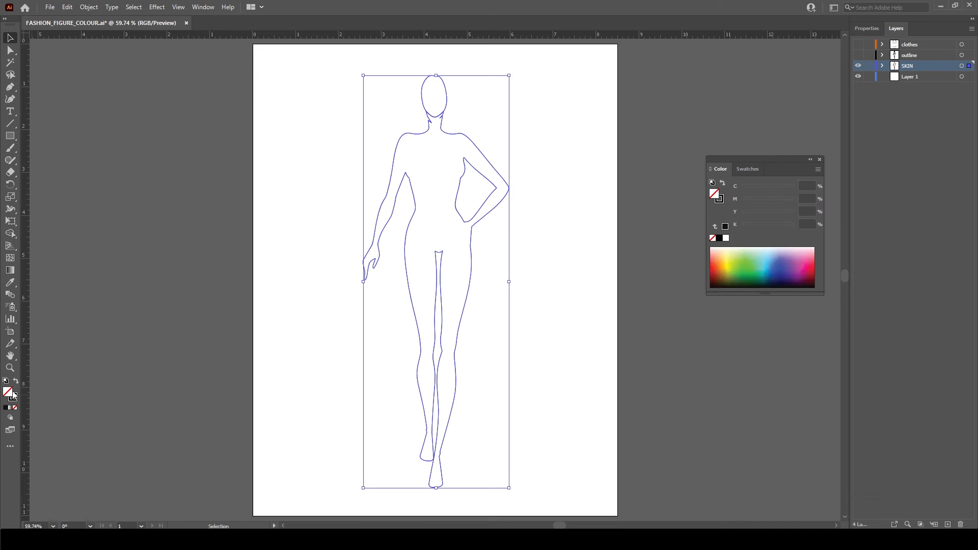
left_click(747, 169)
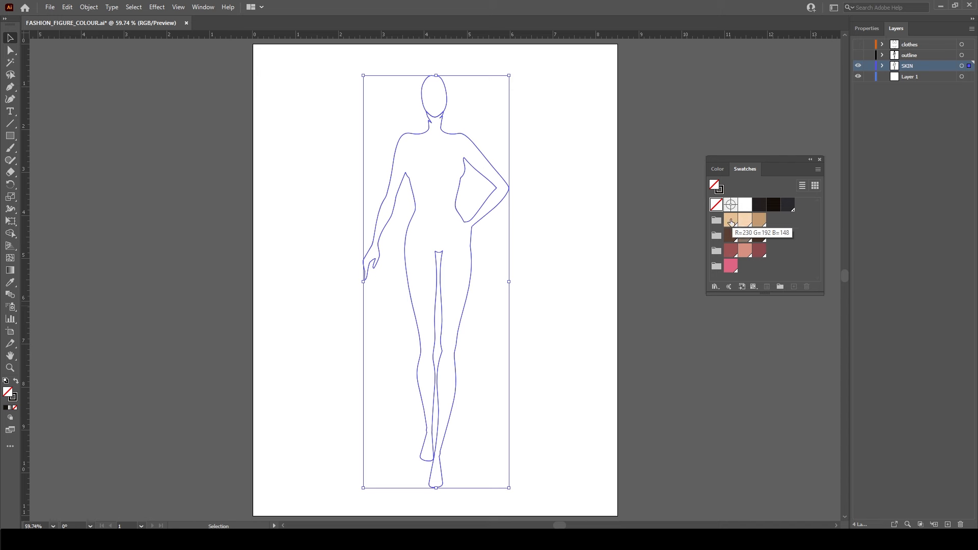
left_click(730, 220)
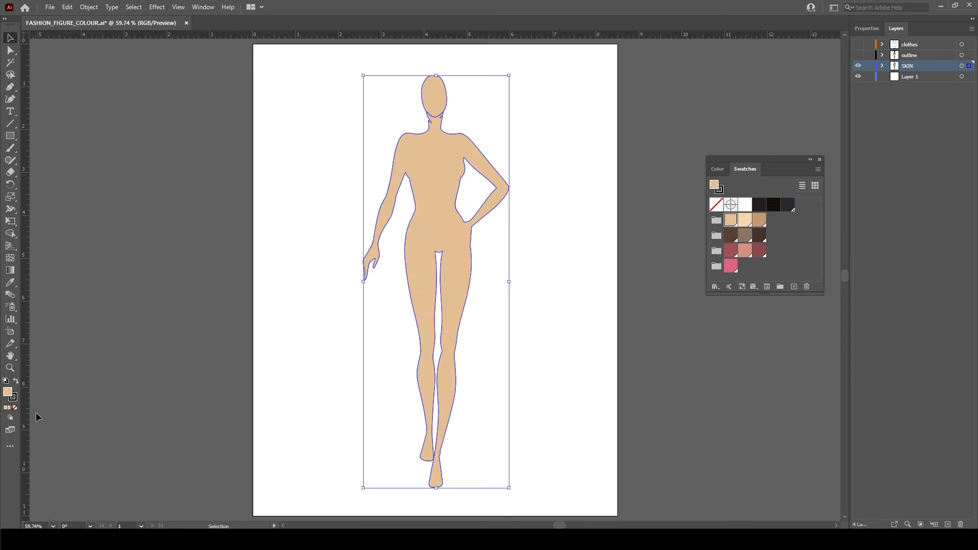
left_click(570, 174)
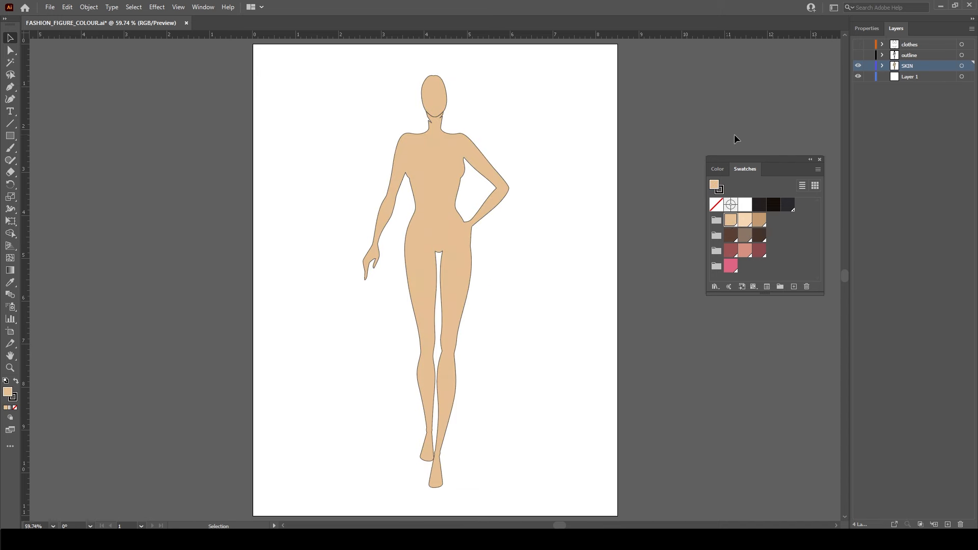
Remove the stroke from the body and face shapes on the SKIN layer
left_click(858, 55)
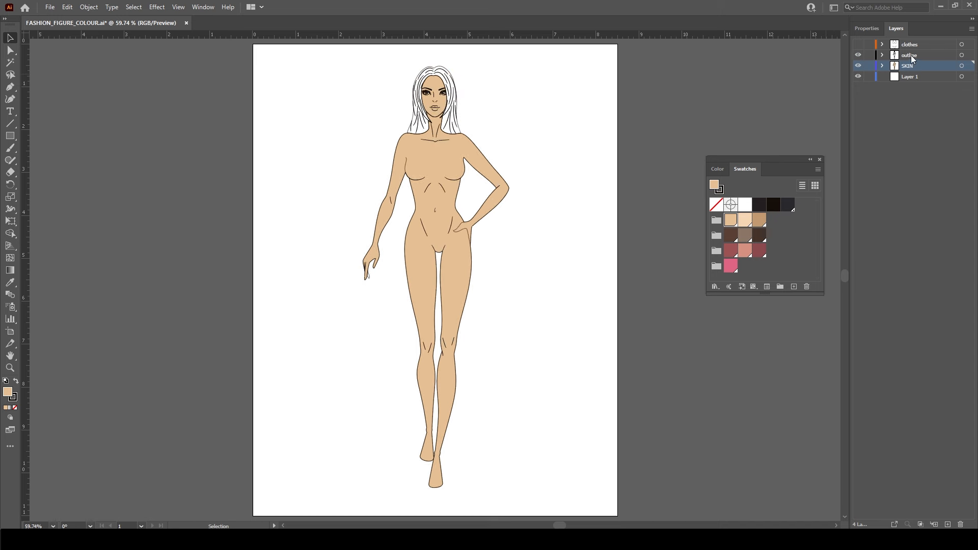
left_click(859, 55)
left_click_drag(388, 80, 478, 171)
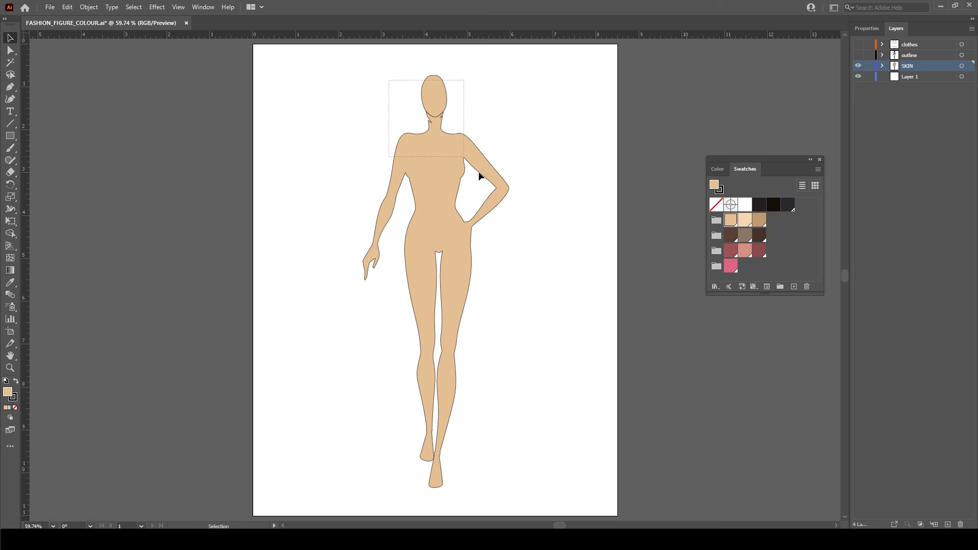
left_click(16, 400)
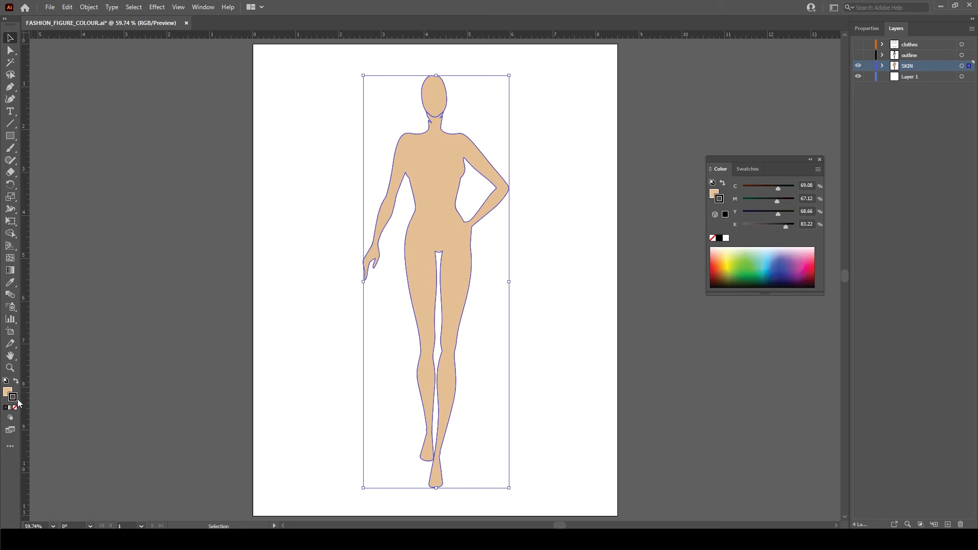
left_click(14, 407)
left_click(278, 206)
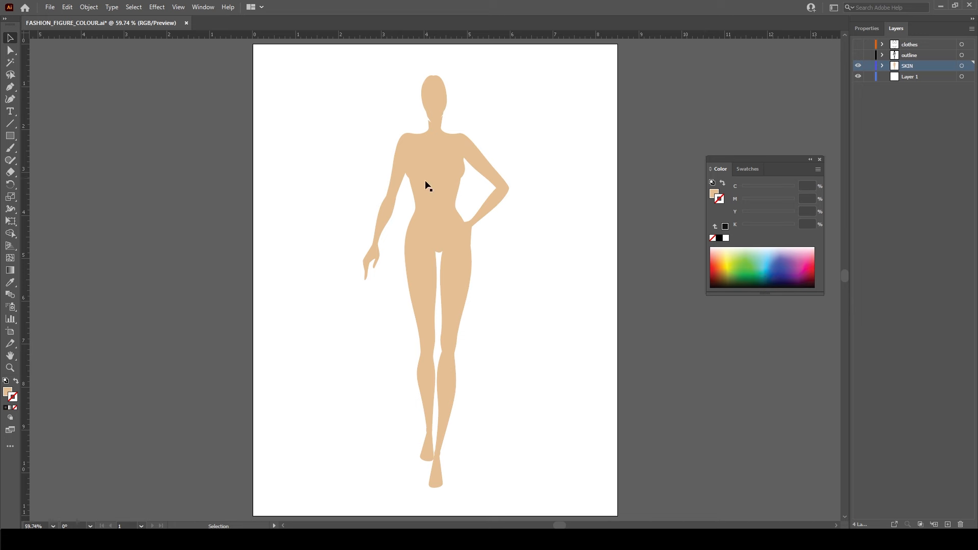
Show the clothes layer and keep the outline and SKIN layers hidden
left_click(858, 54)
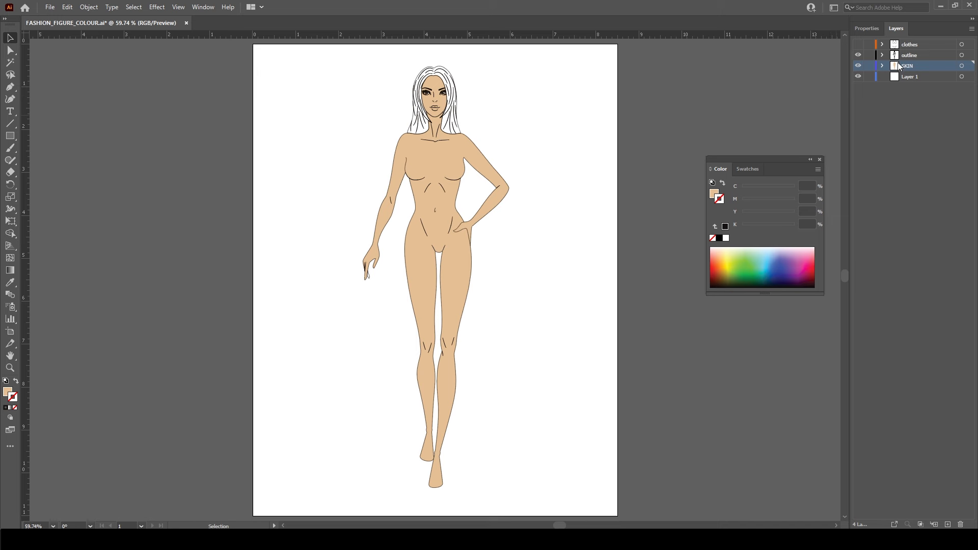
left_click(858, 45)
left_click(859, 55)
left_click(859, 66)
Fill the top and briefs with the Black swatch, and make the outline and SKIN layers visible again
left_click_drag(495, 135, 405, 257)
left_click(748, 168)
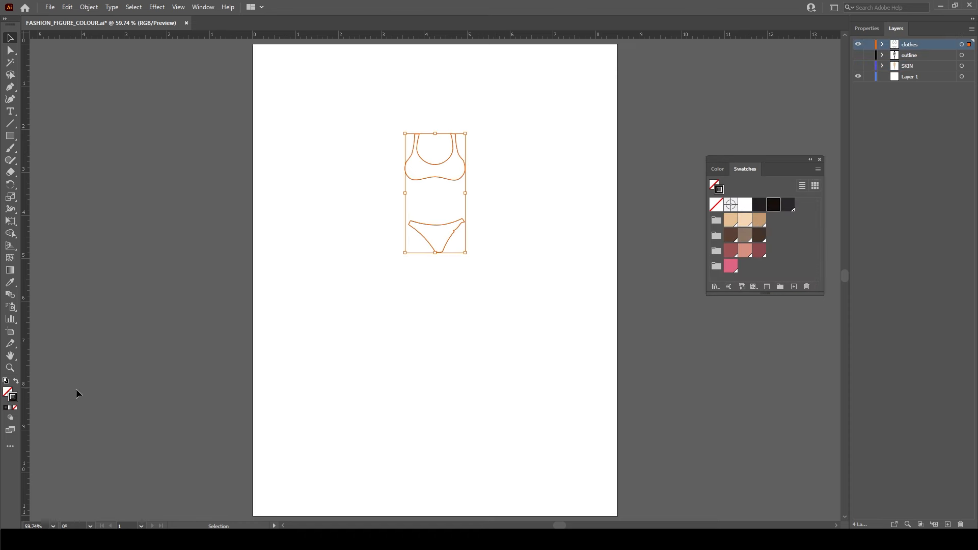
left_click(16, 397)
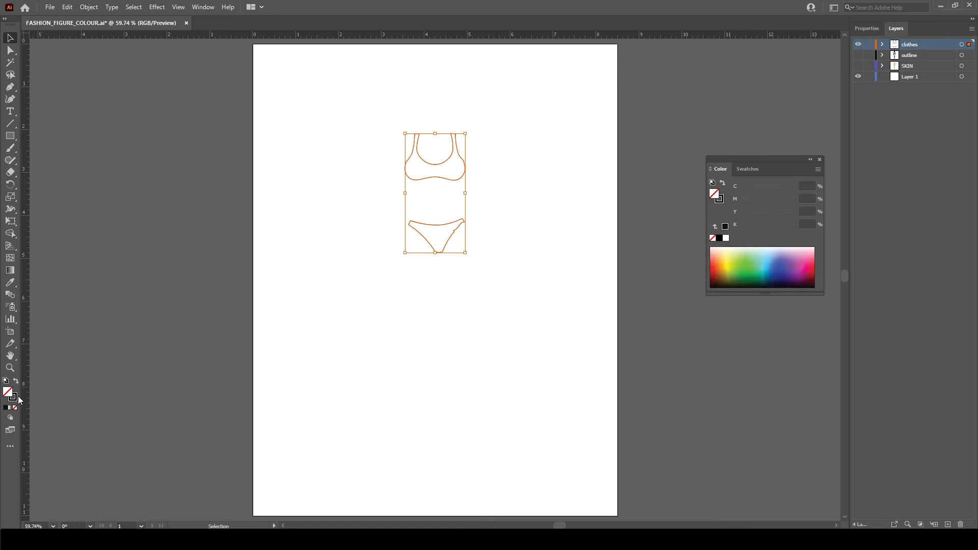
left_click(747, 169)
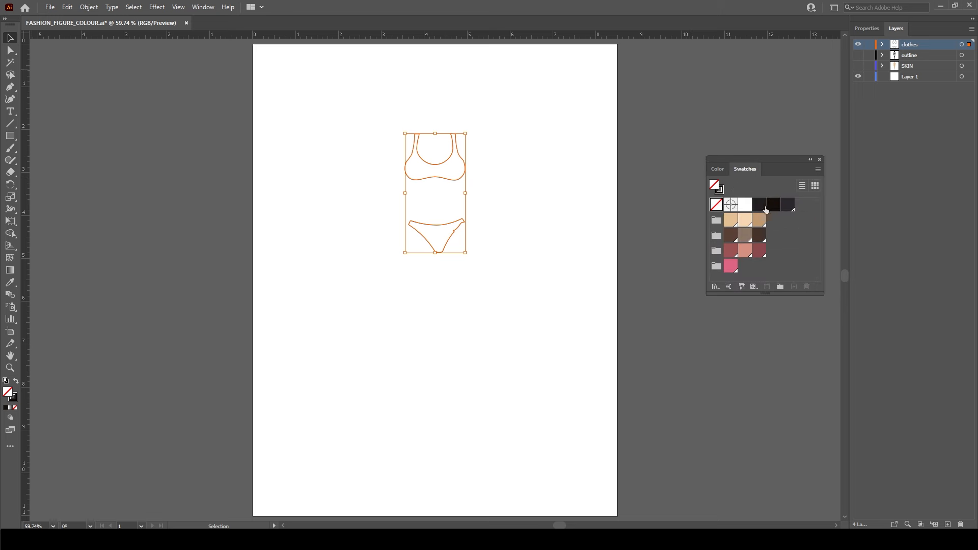
left_click(760, 208)
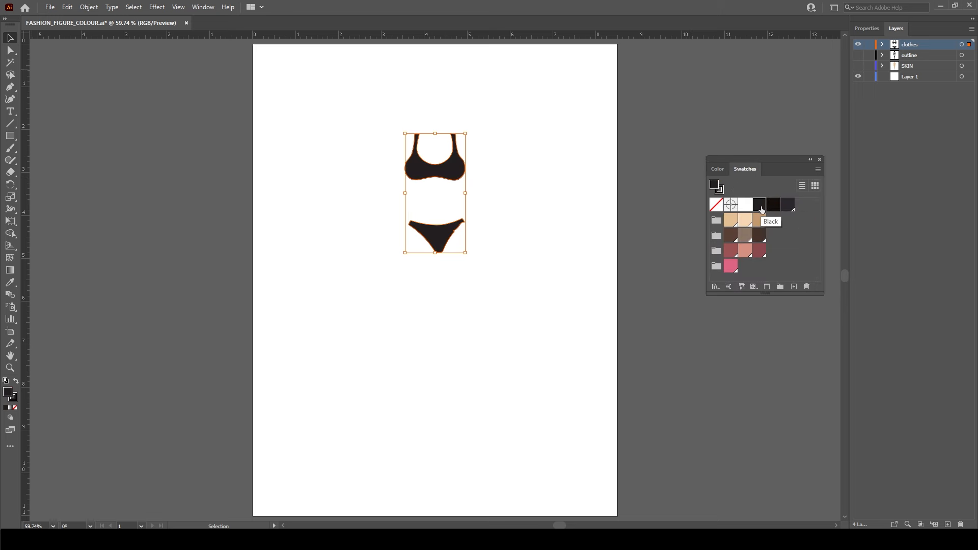
left_click(515, 142)
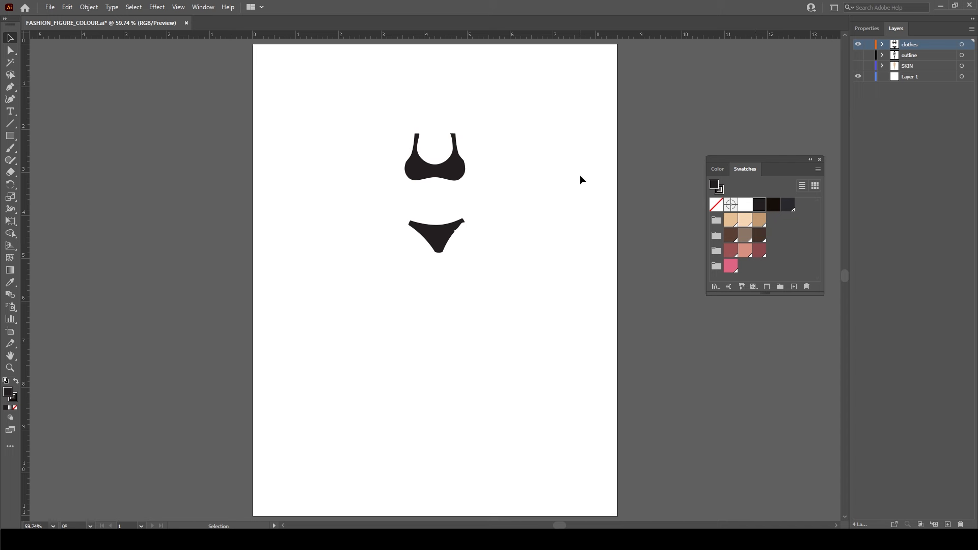
left_click(857, 55)
left_click(858, 66)
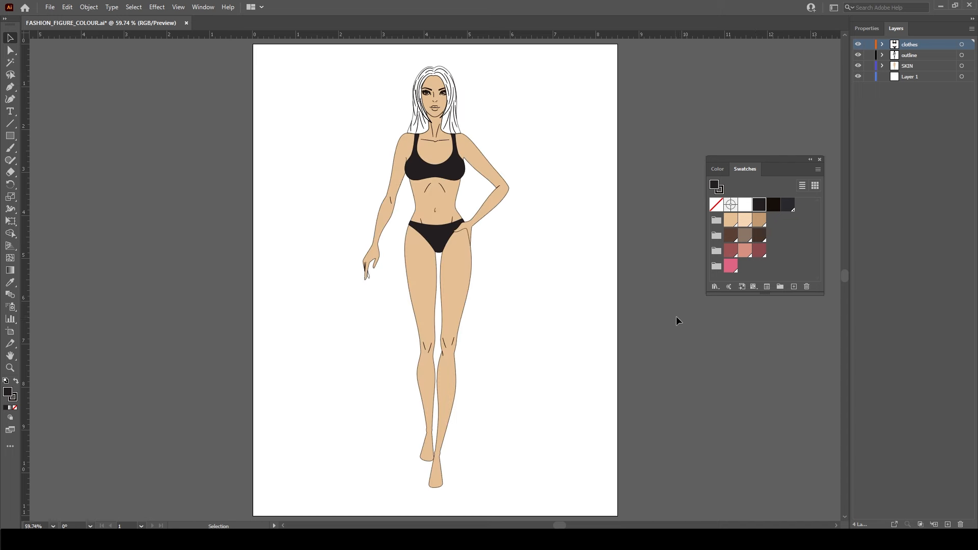
Add a new layer directly above SKIN and copy the hair's outer outline from the outline layer
left_click(926, 68)
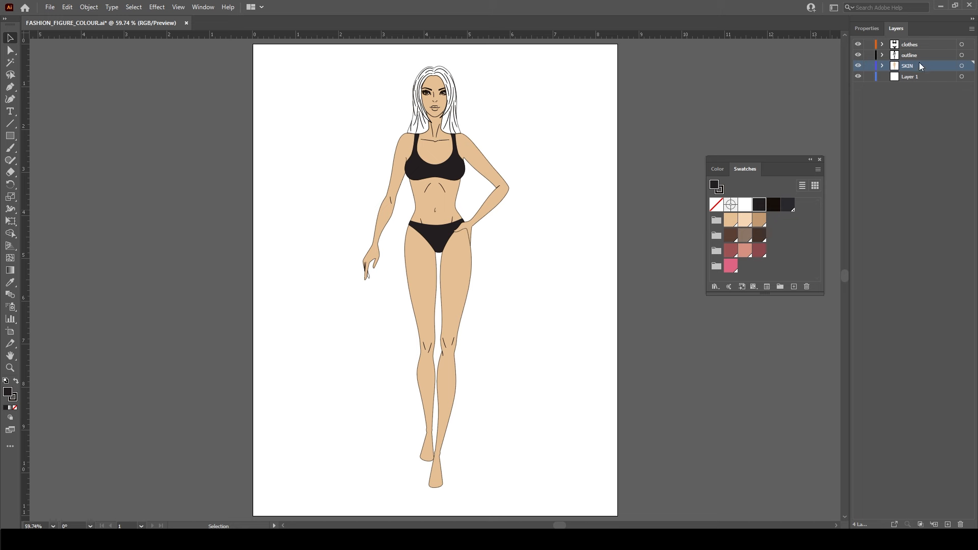
left_click(948, 525)
left_click(401, 63)
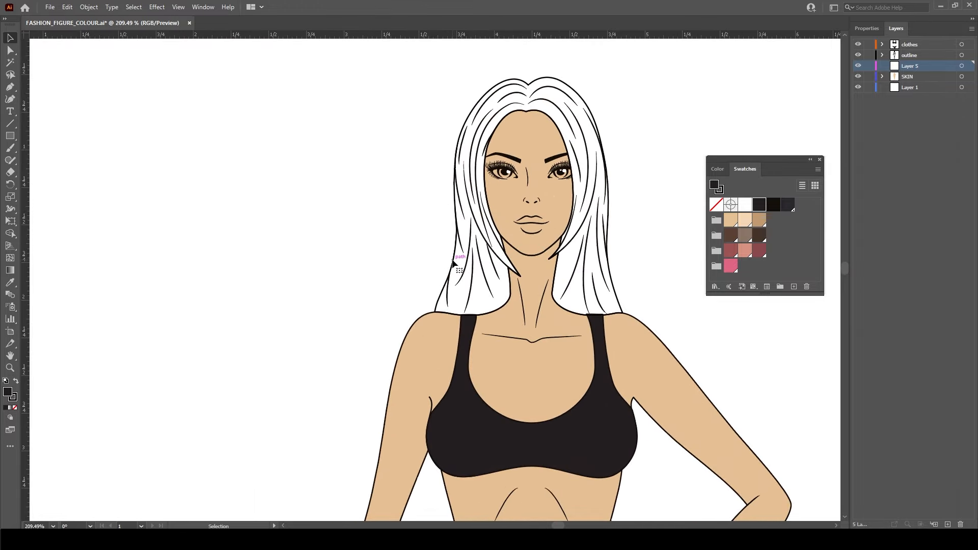
left_click(452, 264)
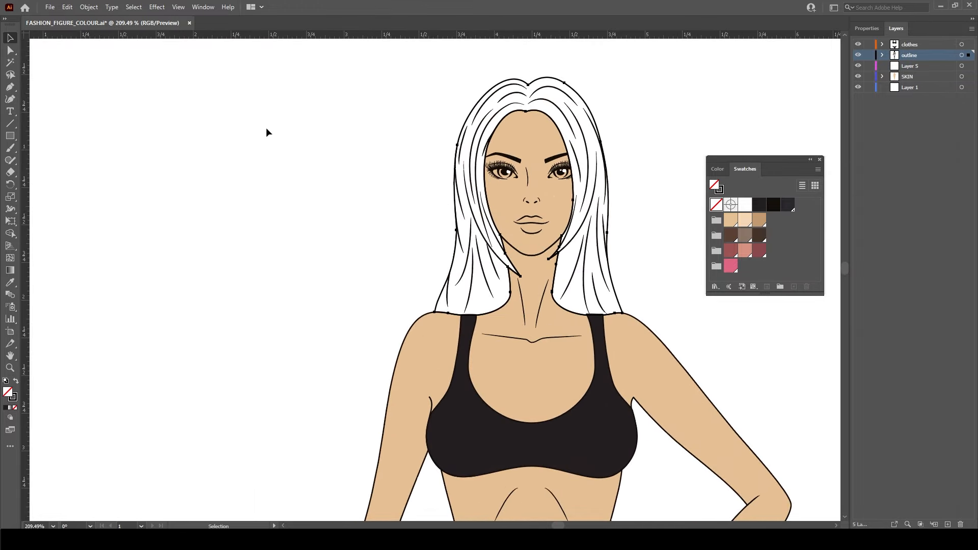
left_click(67, 7)
left_click(102, 57)
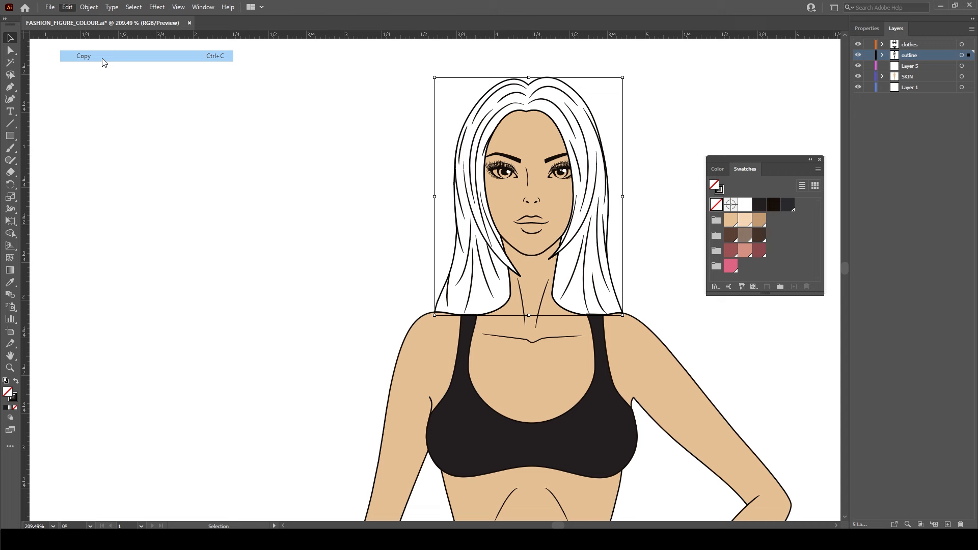
Hide the outline layer, paste the hair outline in place on the new layer, and rename that layer HAIR
left_click(859, 55)
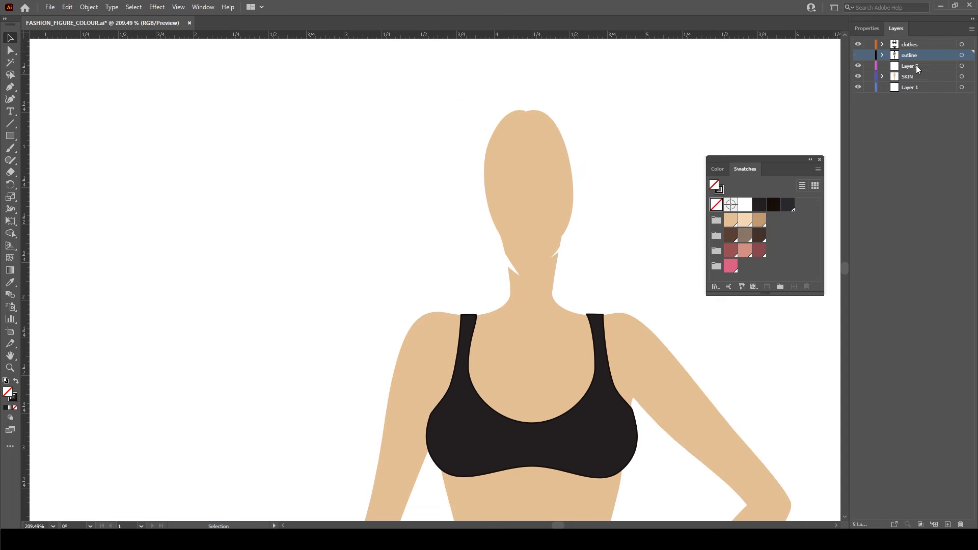
left_click(912, 67)
left_click(67, 7)
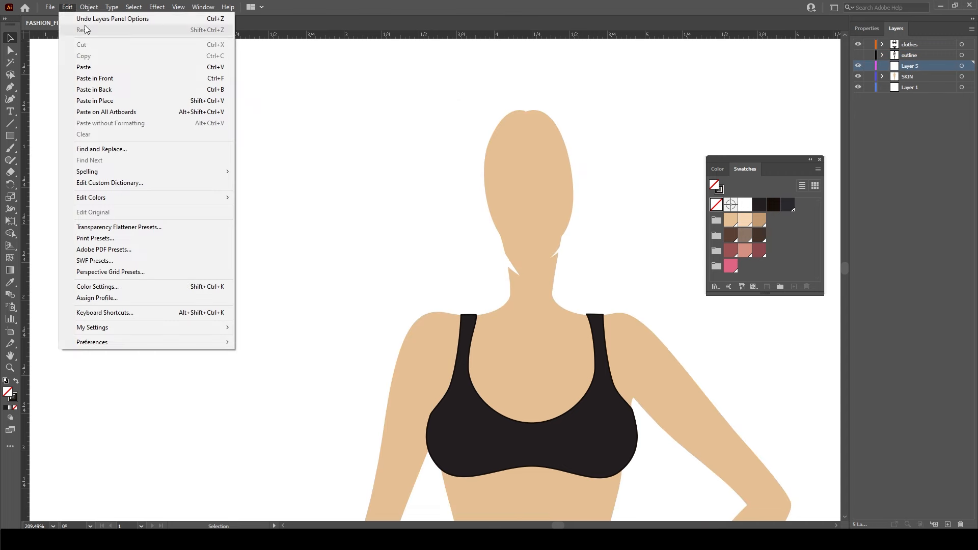
left_click(156, 102)
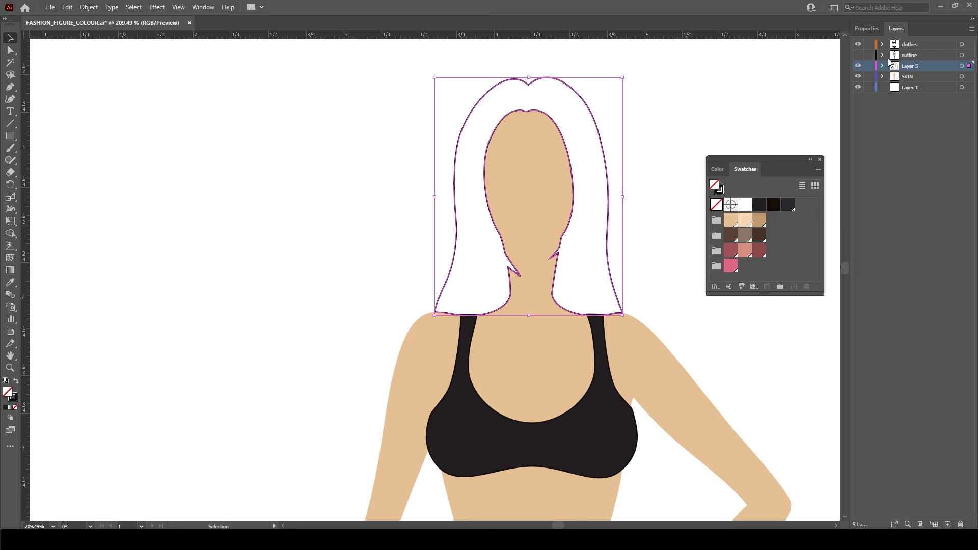
double_click(915, 67)
type("HAIR")
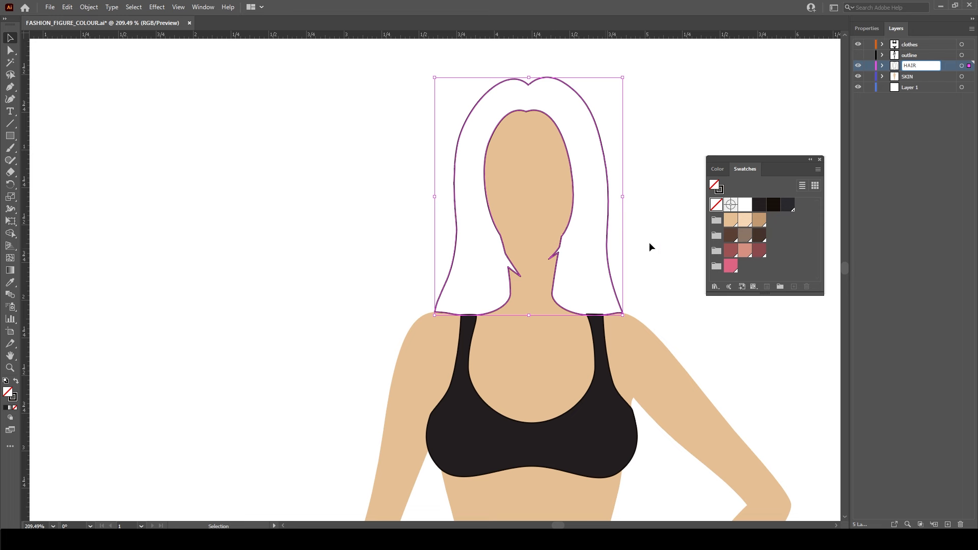
Fill the hair shape with the first brown swatch of the hair colour group and remove its stroke
left_click(729, 238)
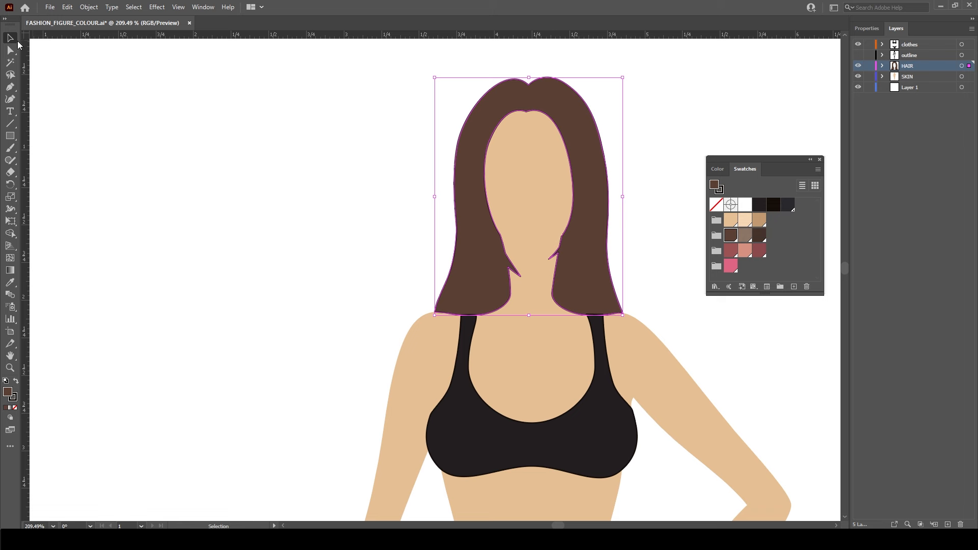
left_click(15, 399)
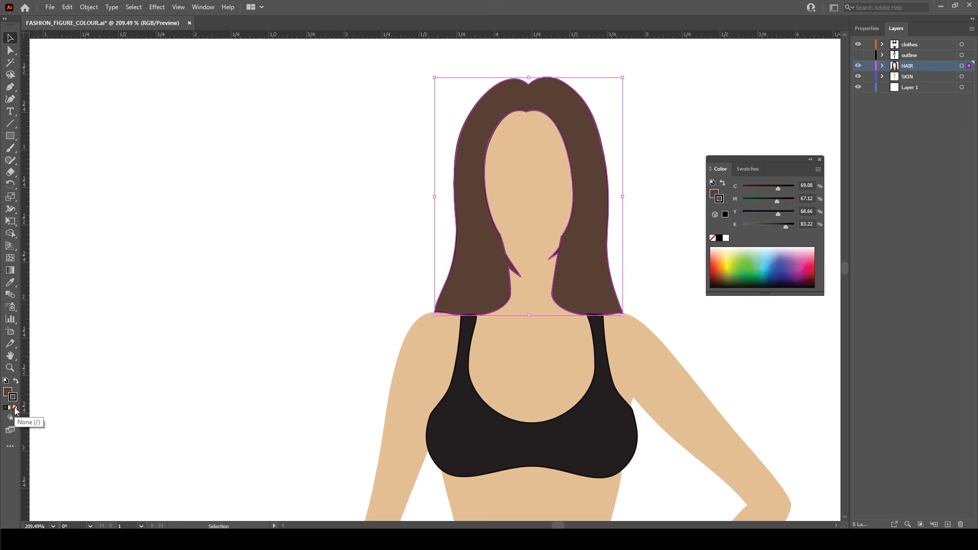
left_click(15, 408)
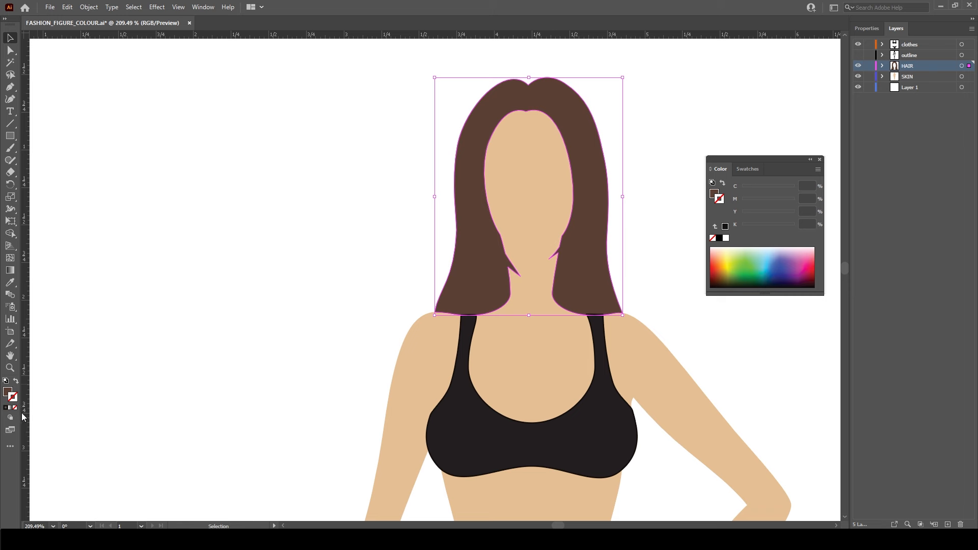
Make the outline layer visible again and check the hair colour by switching the HAIR layer off and on
left_click(857, 55)
left_click(664, 237)
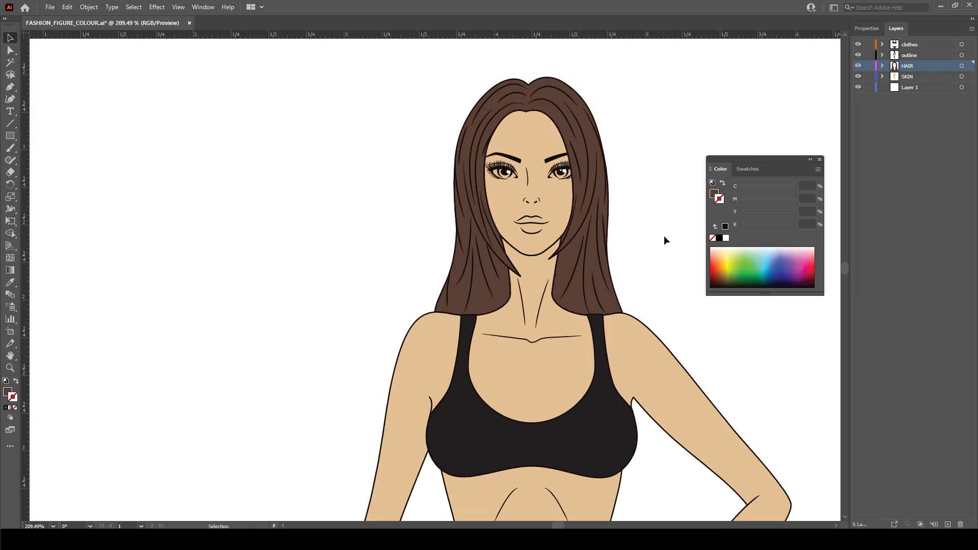
left_click(858, 66)
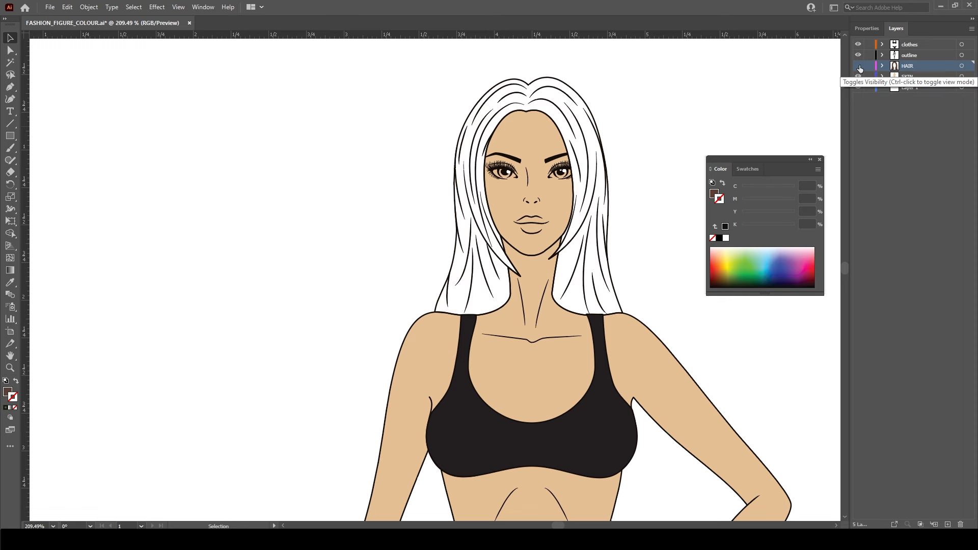
left_click(859, 66)
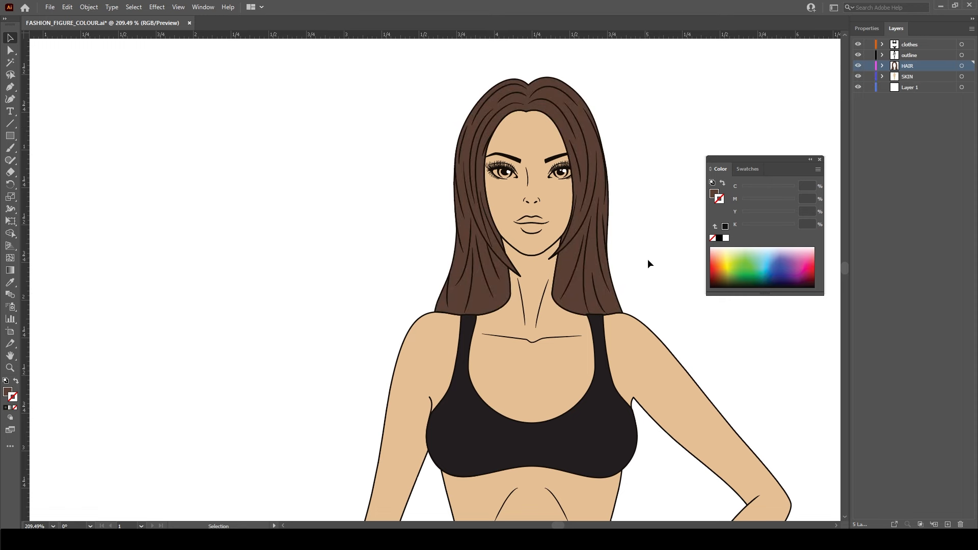
left_click_drag(650, 274, 603, 148)
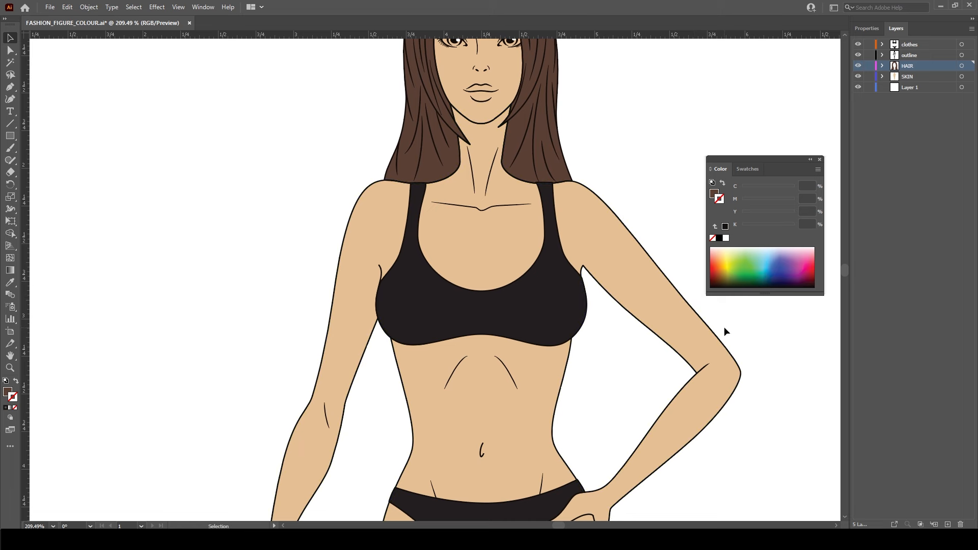
key("ctrl+0")
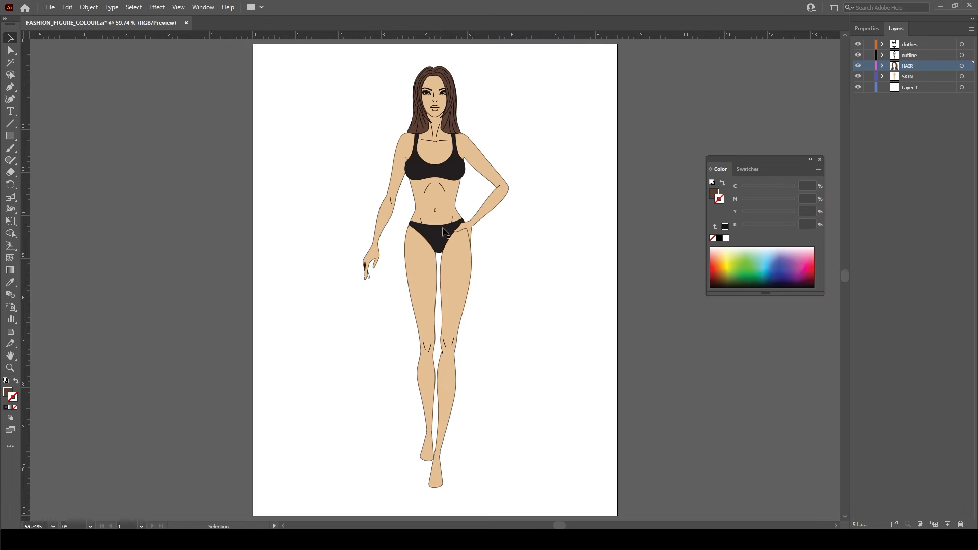
Add a new layer directly above SKIN and name it HIGHLIGHTS
left_click(747, 169)
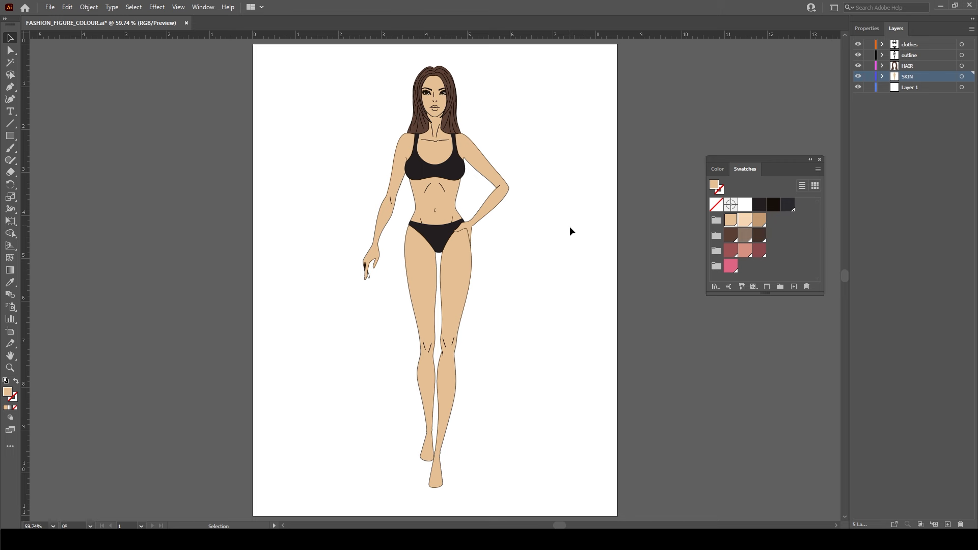
key("b")
left_click(947, 525)
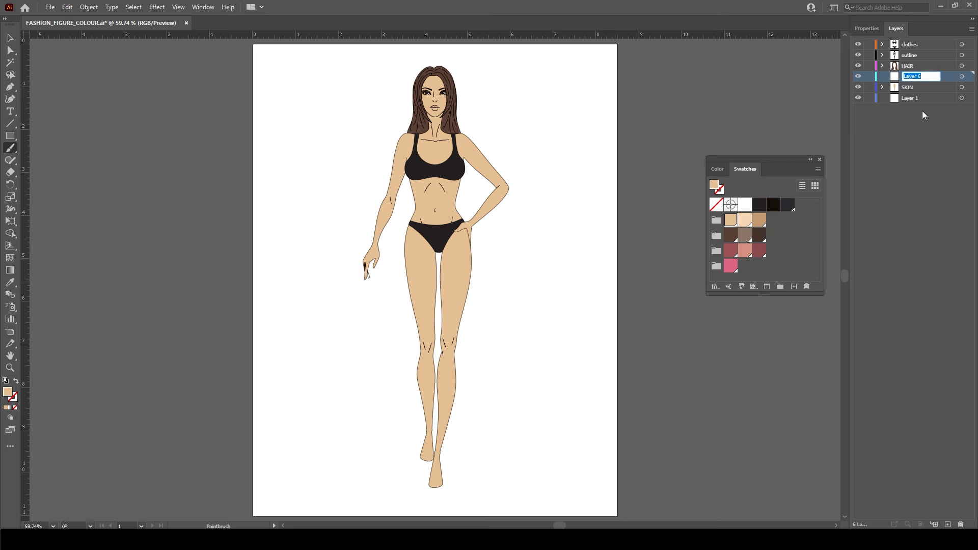
type("HIGHLIGHTS")
key("Return")
Switch to the Blob Brush tool and adjust its default brush size, keeping the size variation Fixed
left_click(10, 149)
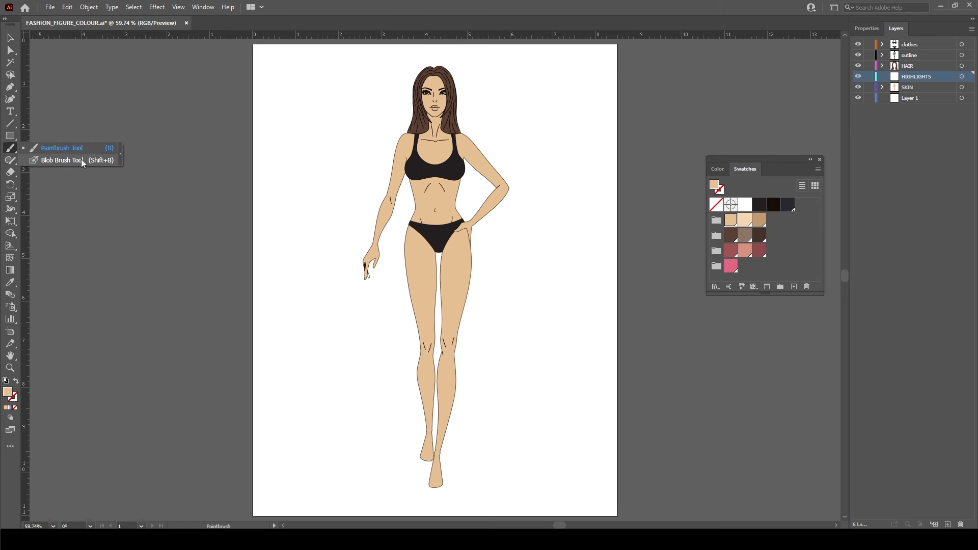
left_click(81, 159)
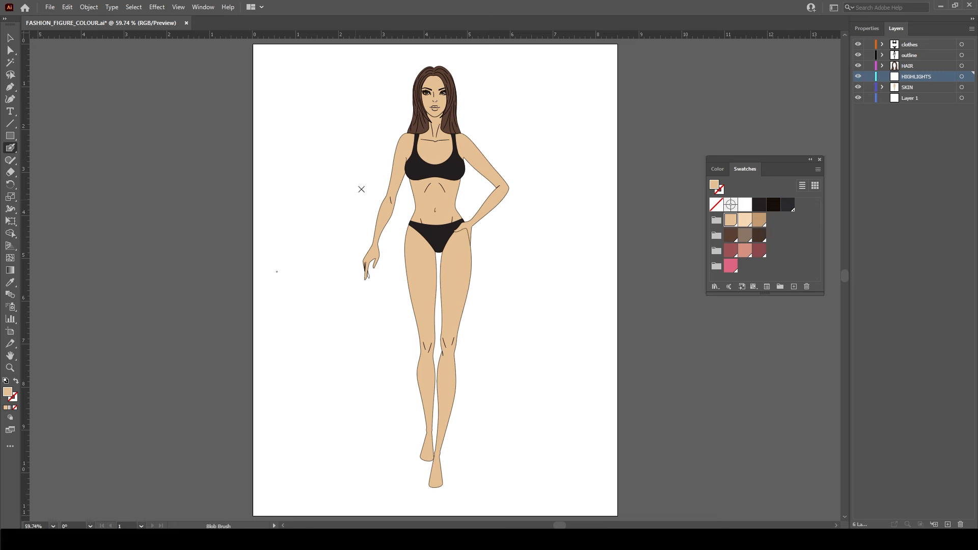
double_click(10, 149)
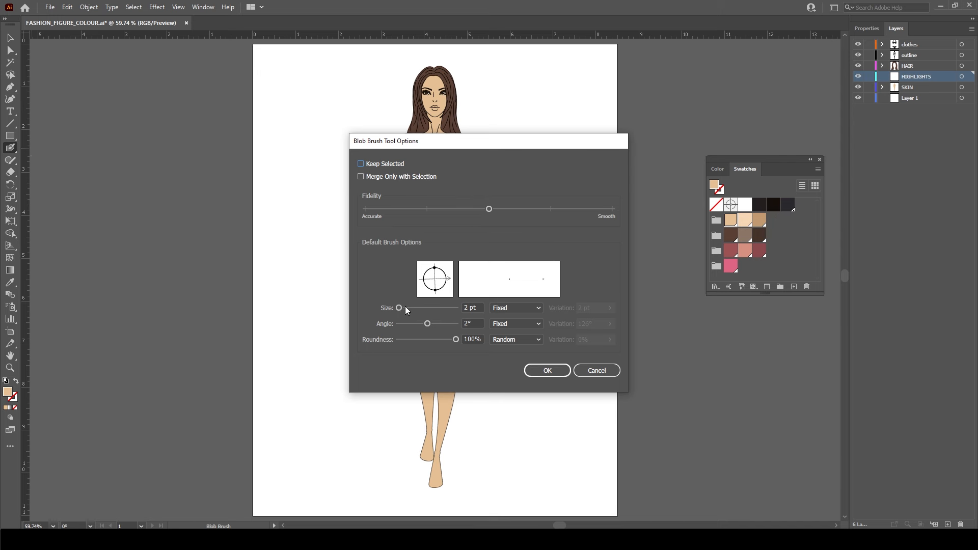
left_click(531, 308)
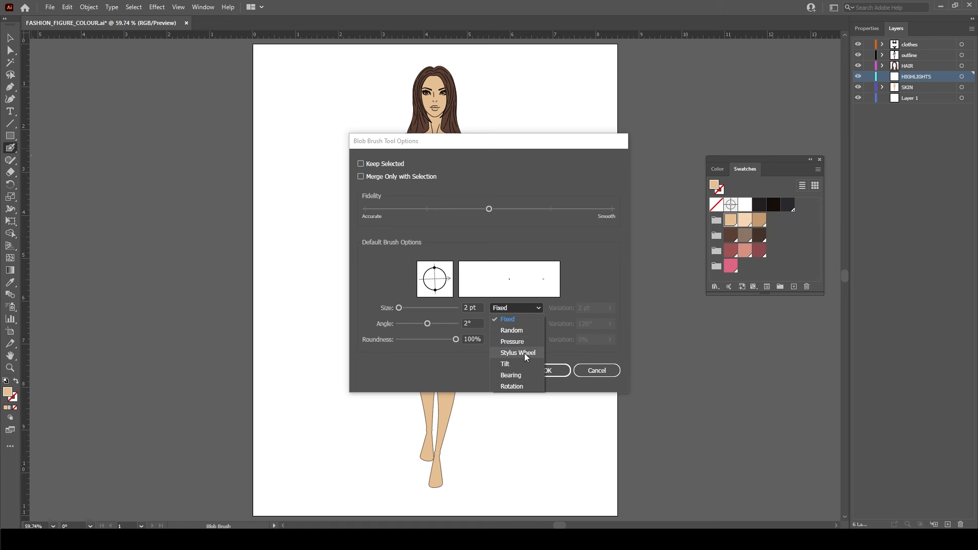
left_click(425, 368)
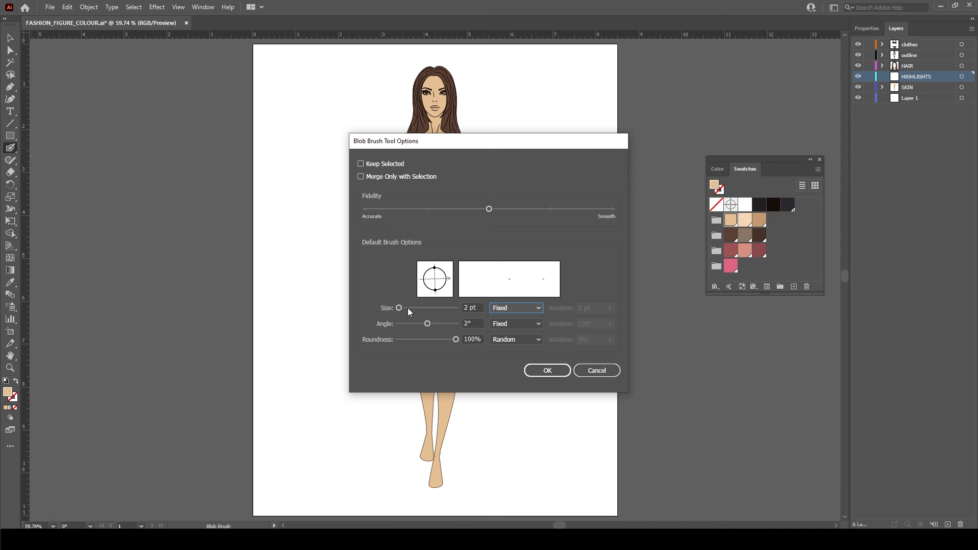
mouse_move(402, 304)
left_mouse_down()
mouse_move(413, 307)
mouse_move(398, 307)
left_mouse_up()
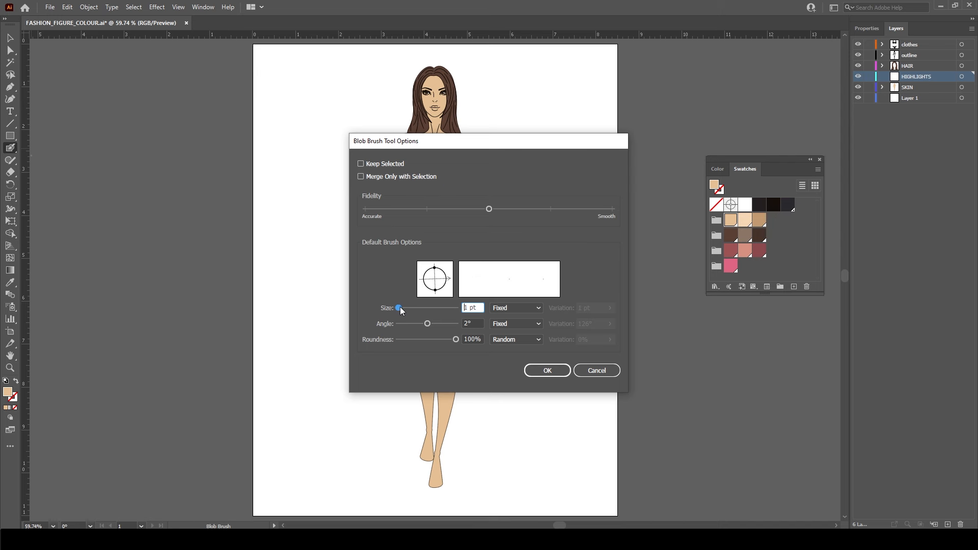
double_click(468, 307)
left_click(532, 374)
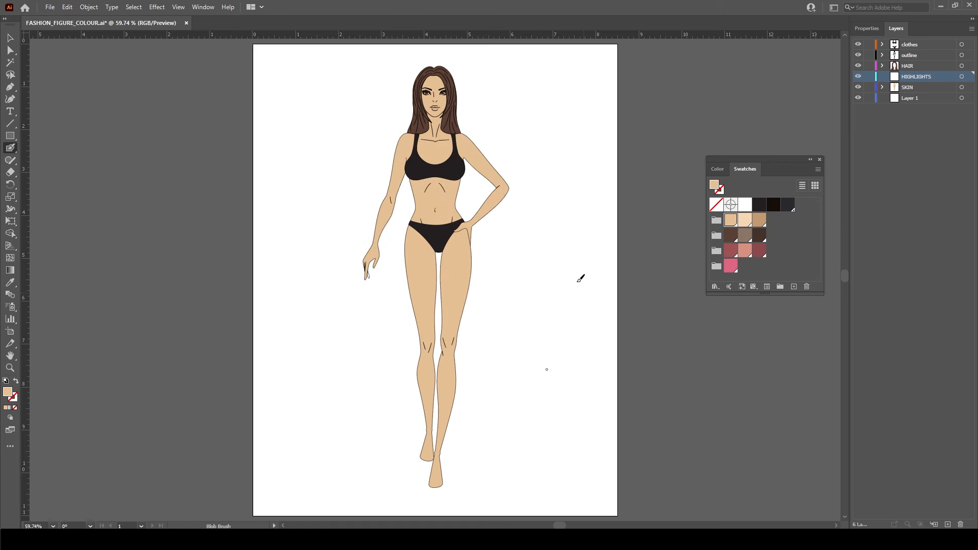
Try a Blob Brush stroke on the blank area beside the figure and undo it
mouse_move(336, 169)
left_mouse_down()
mouse_move(320, 190)
mouse_move(347, 191)
left_mouse_up()
key("shift+x")
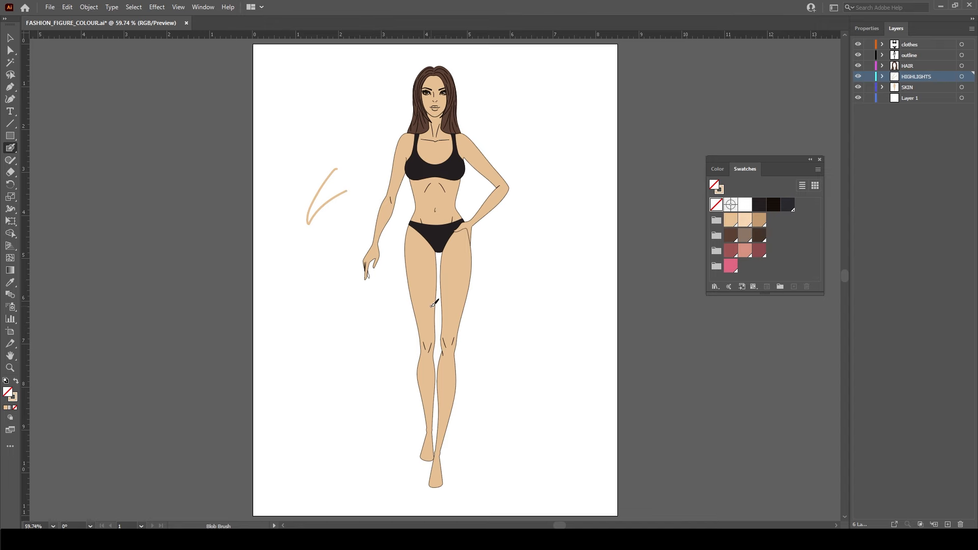
key("ctrl+z")
Paint a highlight on the hanging arm's shoulder with the light peach skin swatch on the HIGHLIGHTS layer
key("ctrl+space")
mouse_move(388, 122)
left_mouse_down()
mouse_move(530, 168)
mouse_move(657, 234)
left_mouse_up()
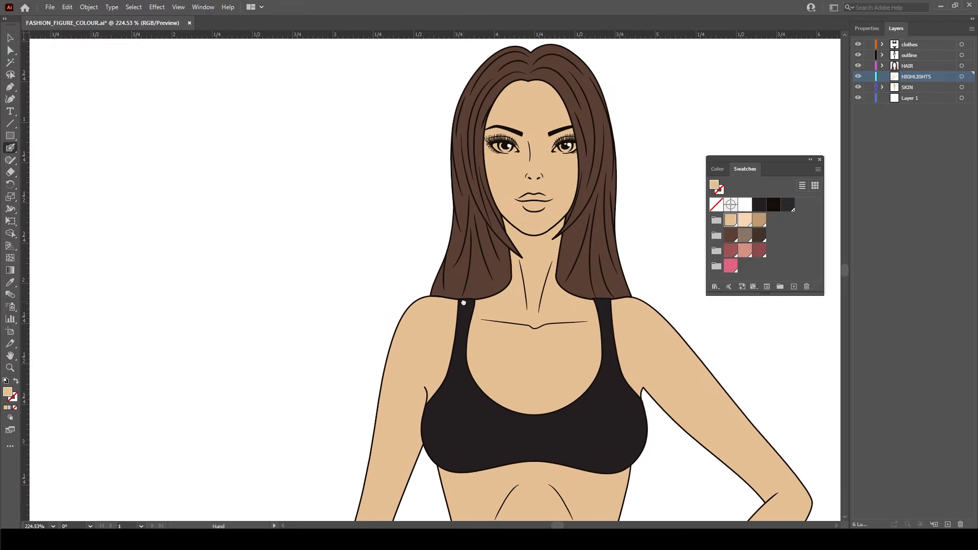
left_click(744, 221)
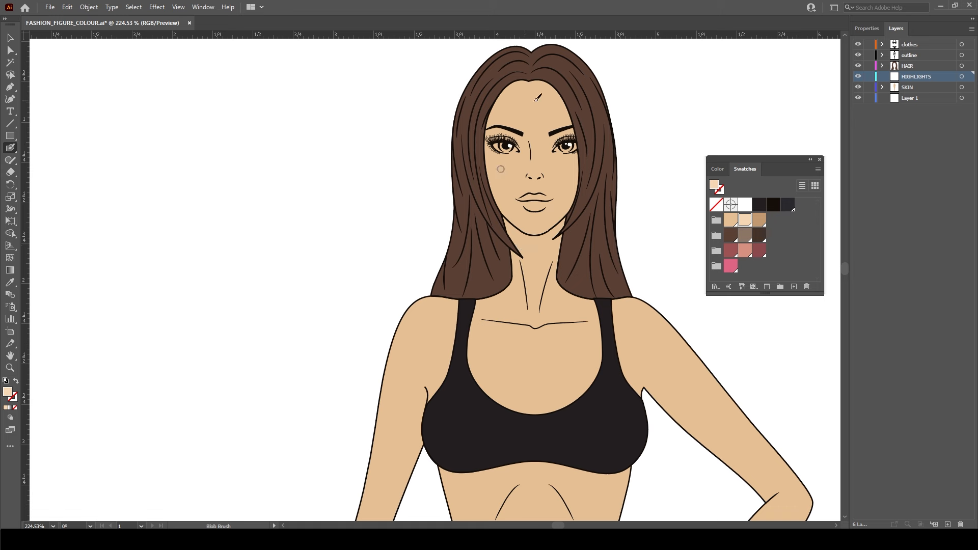
mouse_move(446, 302)
left_mouse_down()
mouse_move(407, 324)
mouse_move(382, 409)
mouse_move(446, 305)
left_mouse_up()
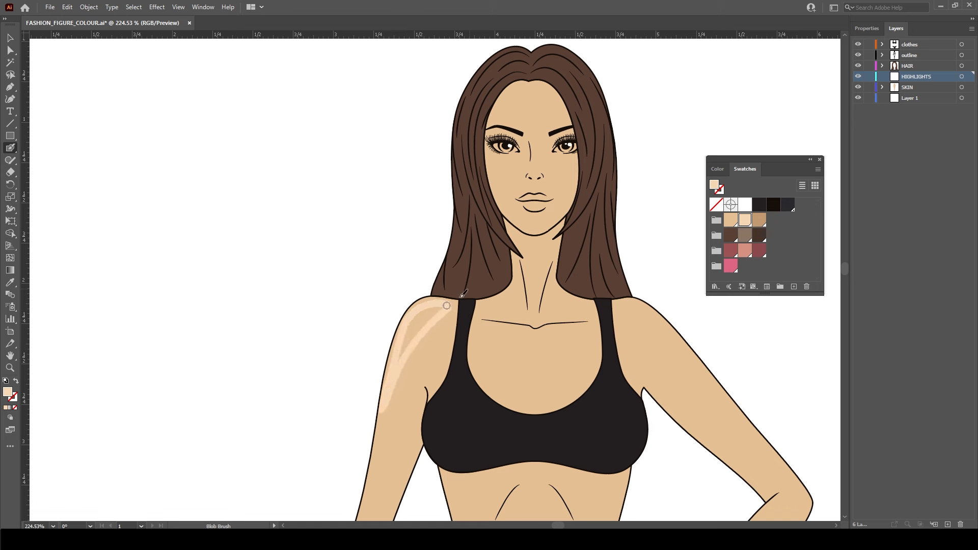
key("shift+x")
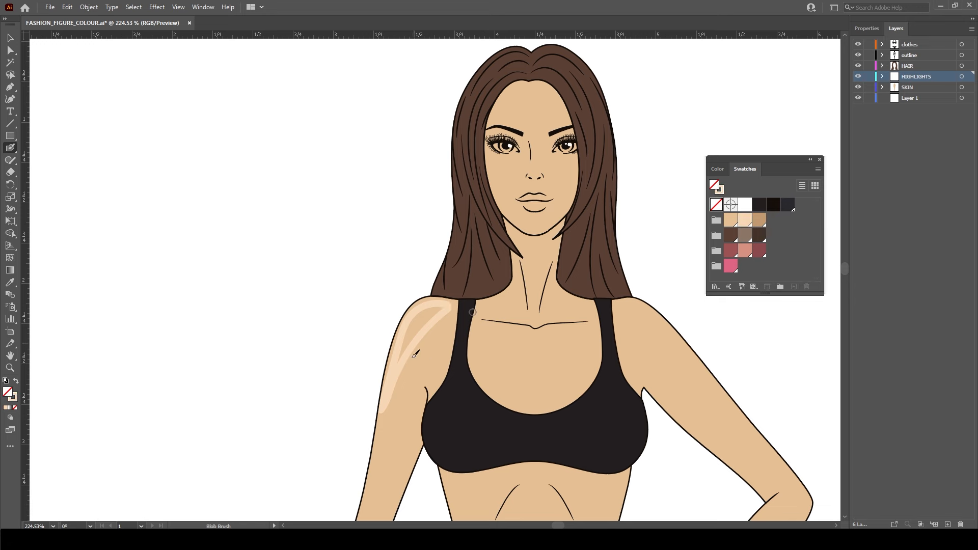
Try outlining and filling in a highlight shape on the blank area beside the shoulder, and undo it
left_click_drag(416, 345, 459, 202)
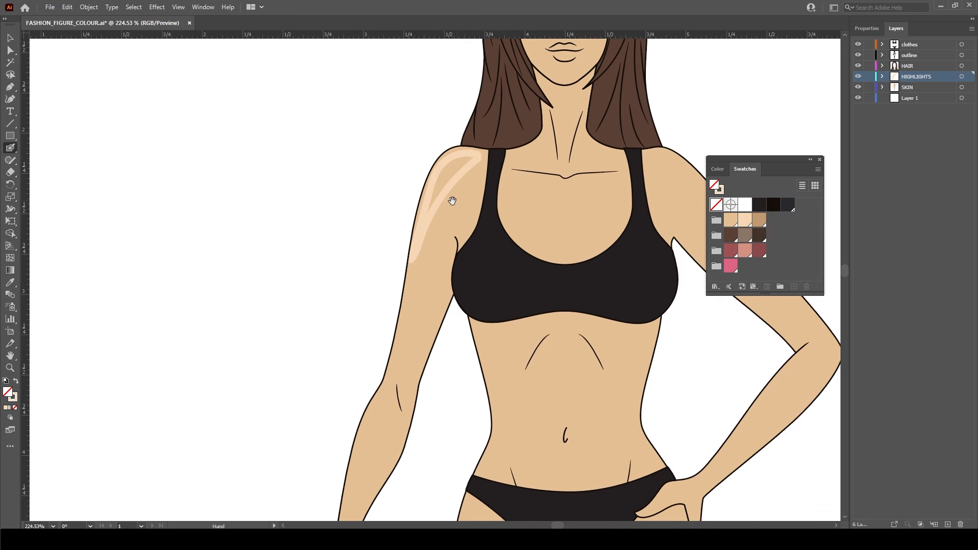
mouse_move(403, 125)
left_mouse_down()
mouse_move(326, 180)
mouse_move(311, 285)
mouse_move(354, 190)
mouse_move(413, 128)
mouse_move(355, 141)
mouse_move(390, 136)
mouse_move(352, 170)
mouse_move(382, 158)
mouse_move(332, 196)
mouse_move(356, 194)
mouse_move(322, 244)
left_mouse_up()
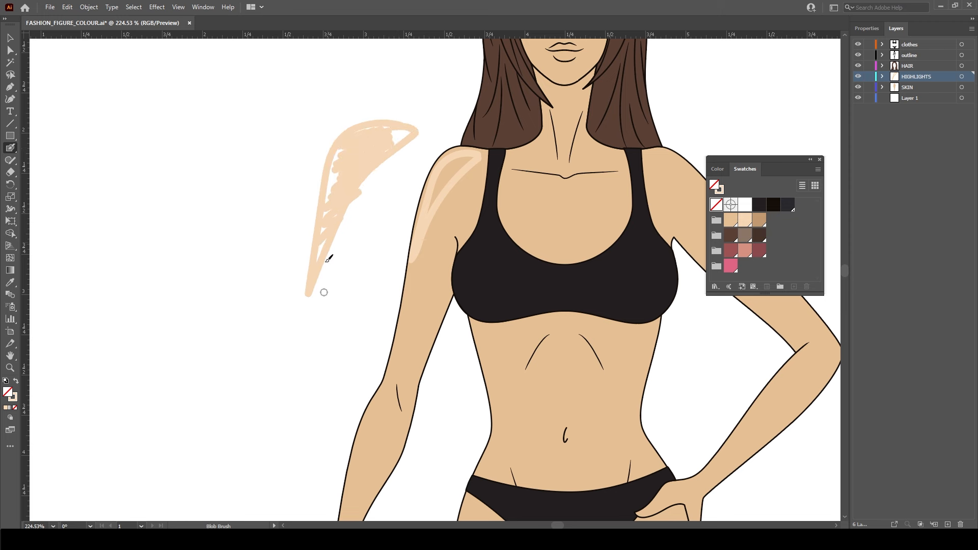
left_click_drag(329, 201, 323, 256)
key("ctrl+z")
key("ctrl+z")
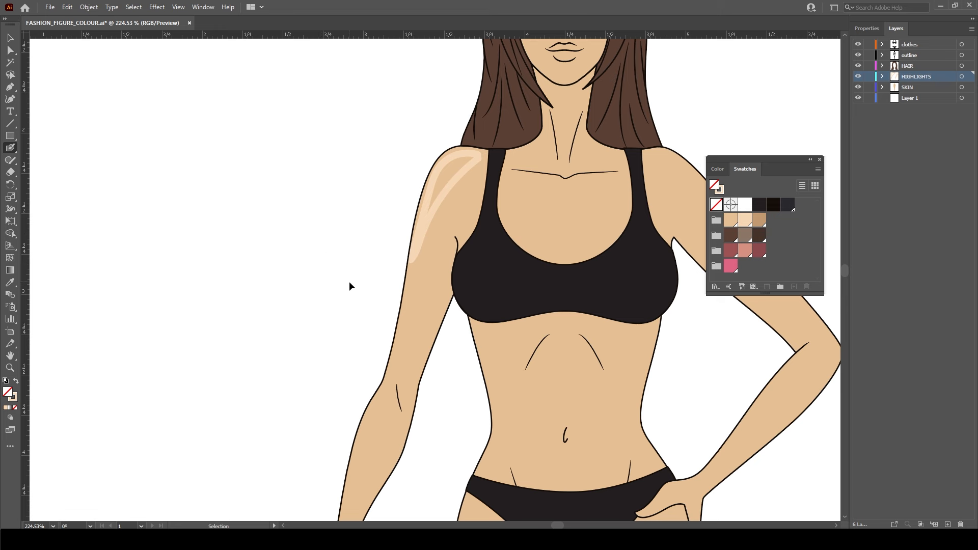
Try a short highlight stroke beside the armpit crease, between the hanging arm and the top
key("space")
left_click_drag(425, 313, 434, 242)
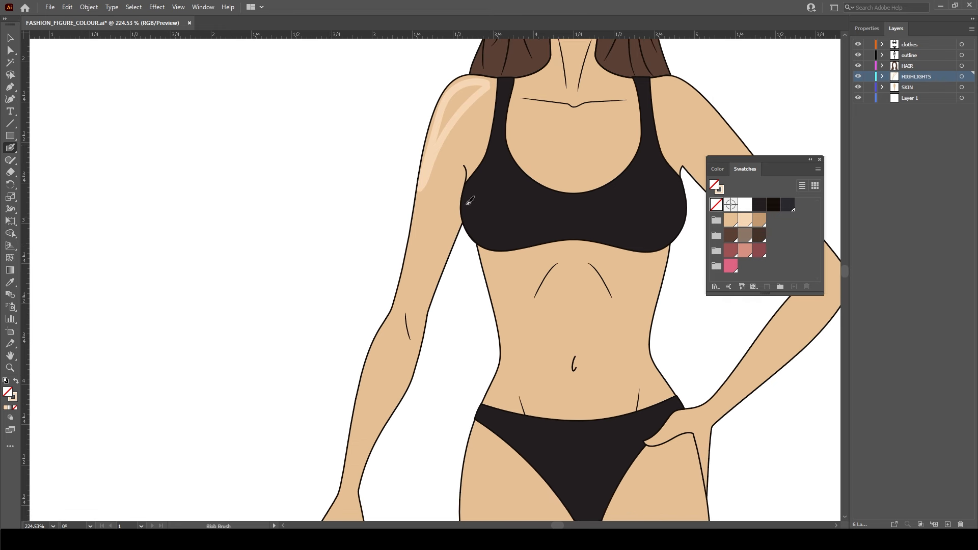
left_click_drag(485, 131, 476, 158)
key("ctrl+z")
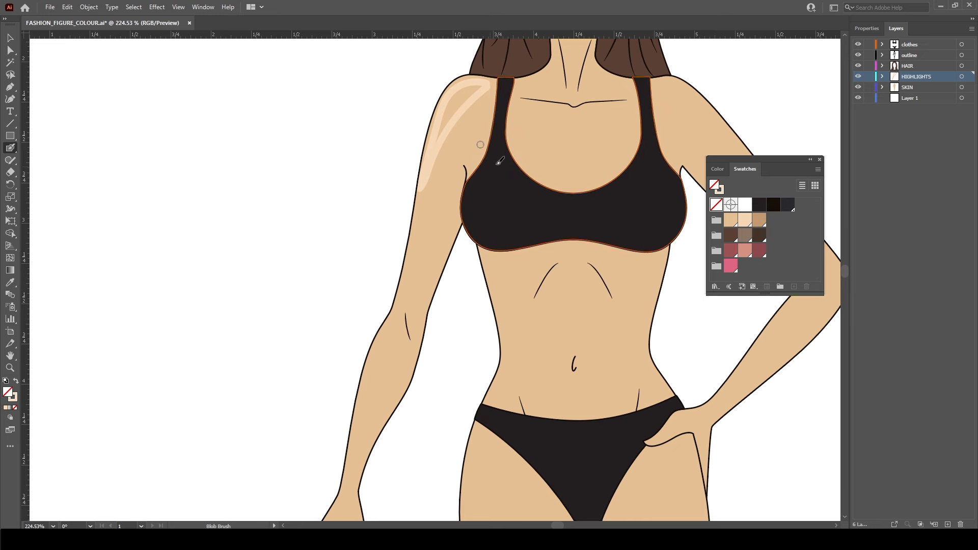
key("space")
mouse_move(409, 341)
left_mouse_down()
mouse_move(421, 282)
mouse_move(413, 256)
mouse_move(374, 334)
left_mouse_up()
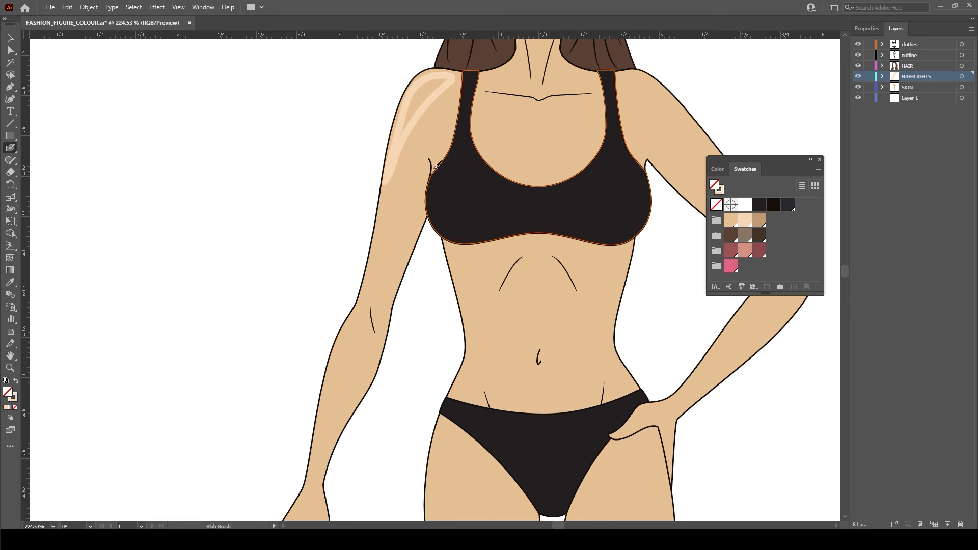
left_click_drag(442, 147, 436, 162)
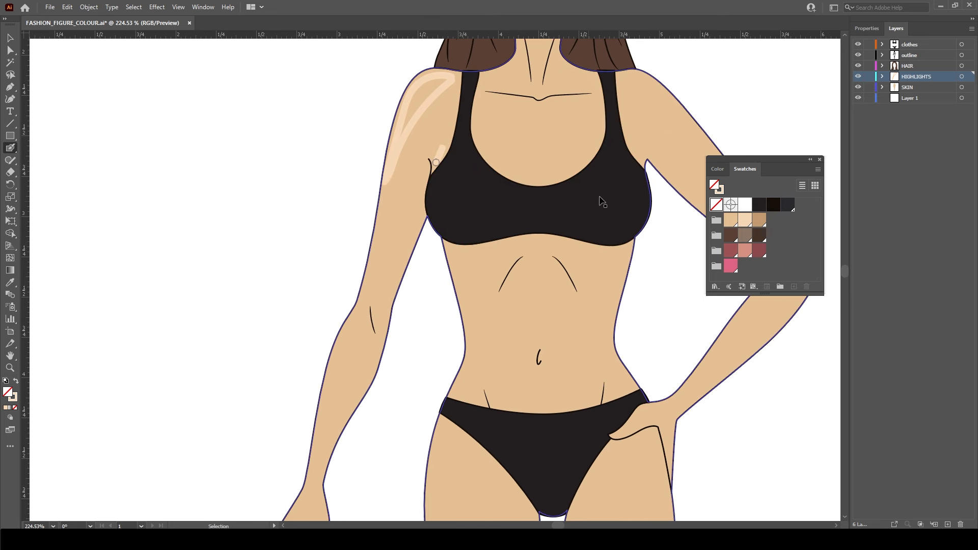
Paint a narrow highlight along the outer edge of the hanging arm just above the elbow
key("space")
left_click_drag(376, 315, 384, 228)
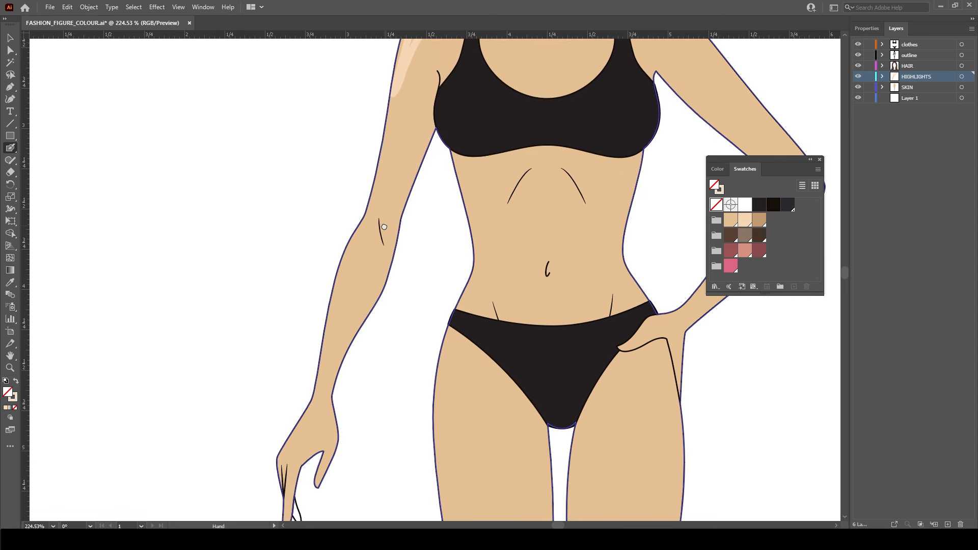
left_click_drag(395, 122, 378, 195)
key("space")
mouse_move(349, 311)
left_mouse_down()
mouse_move(353, 247)
mouse_move(339, 290)
left_mouse_up()
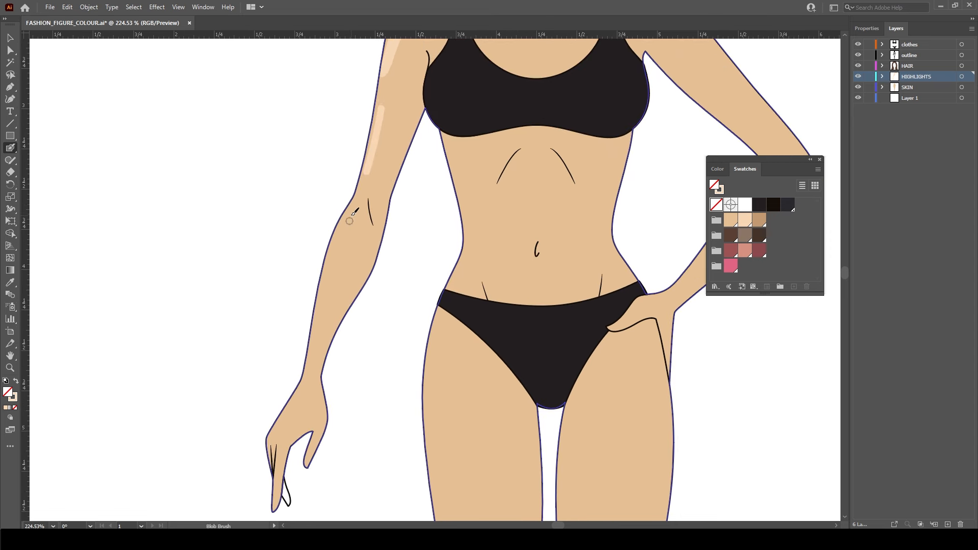
Paint a long highlight along the outer edge of the hanging arm's forearm, from the elbow towards the wrist
mouse_move(356, 209)
left_mouse_down()
mouse_move(335, 246)
mouse_move(312, 345)
left_mouse_up()
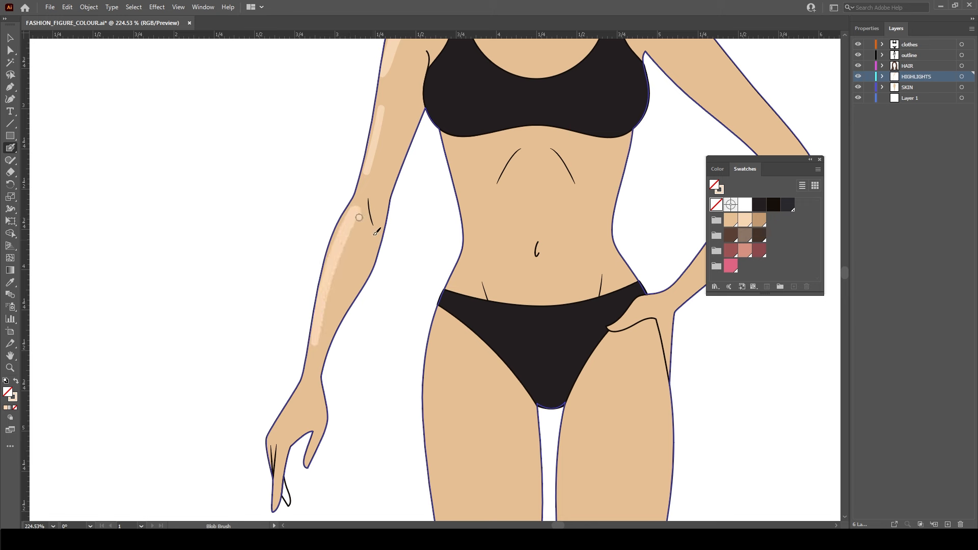
left_click_drag(356, 223, 333, 269)
Reduce the Blob Brush size in its tool options for finer highlights on the hand
left_click_drag(342, 324, 390, 163)
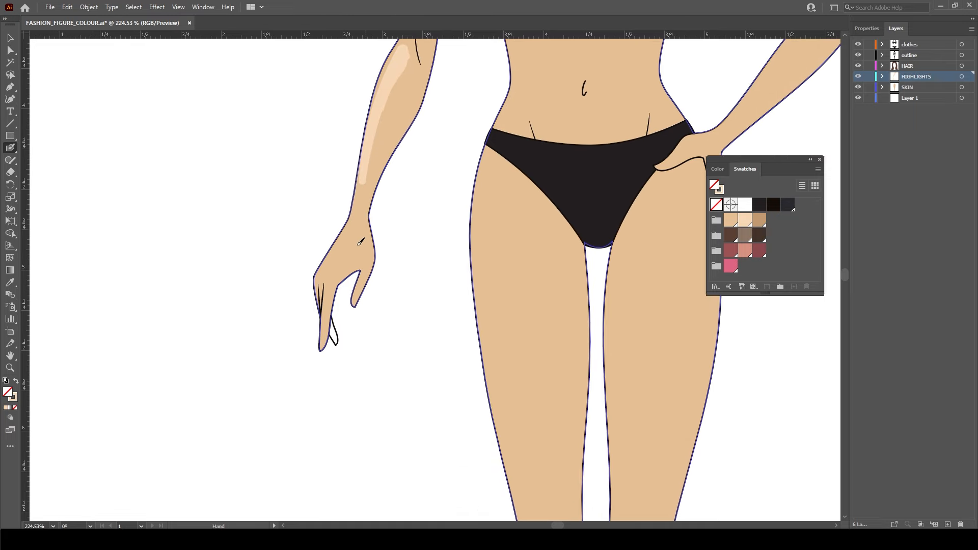
left_click(866, 29)
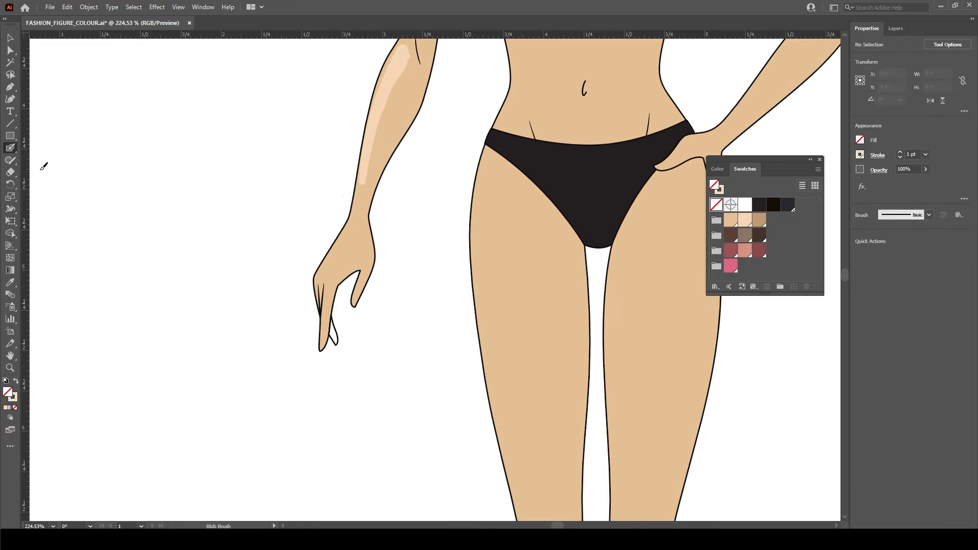
double_click(10, 148)
left_click(466, 311)
left_click_drag(469, 308, 461, 309)
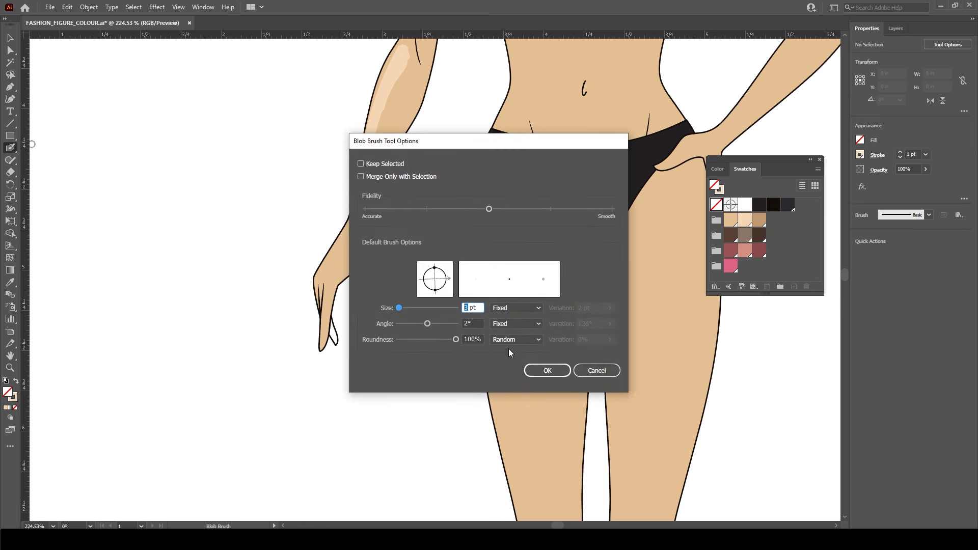
type("21")
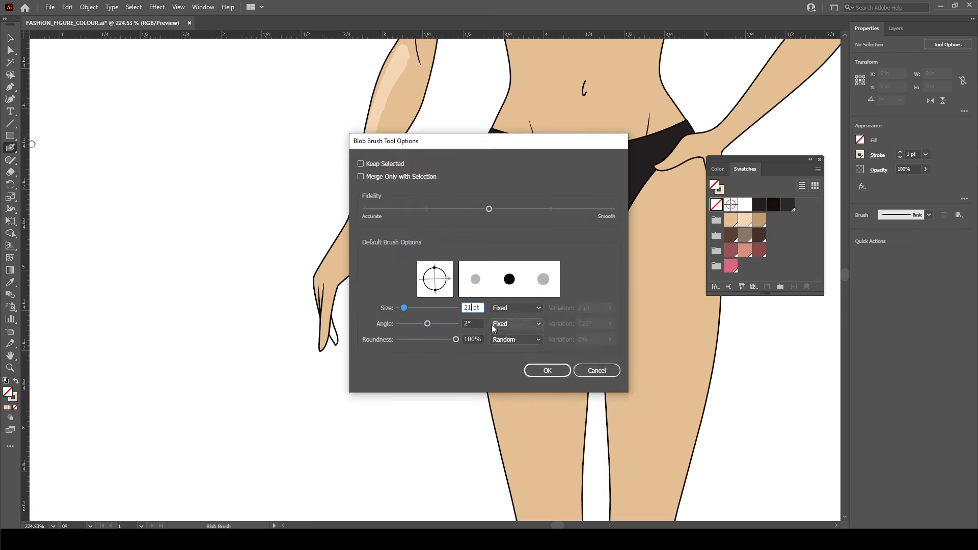
key("BackSpace")
key("BackSpace")
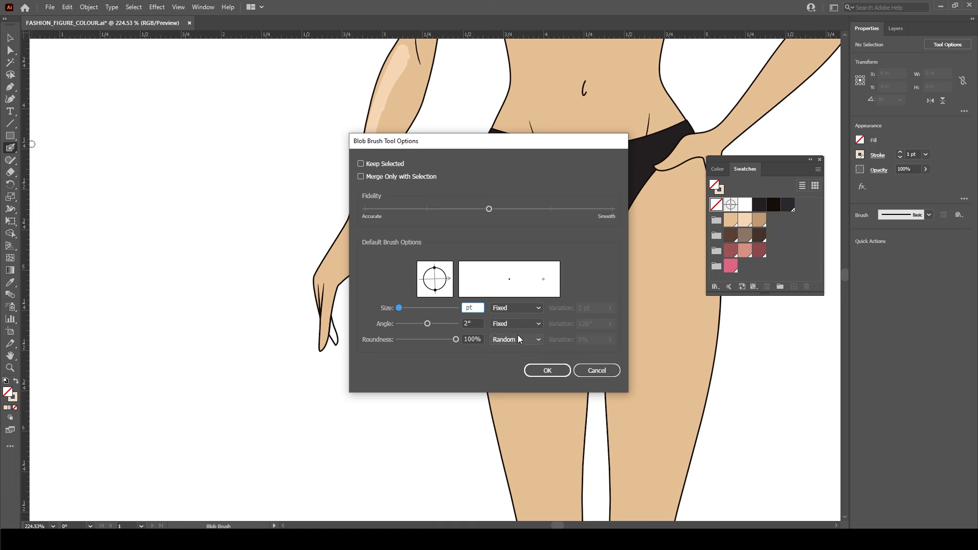
left_click(544, 367)
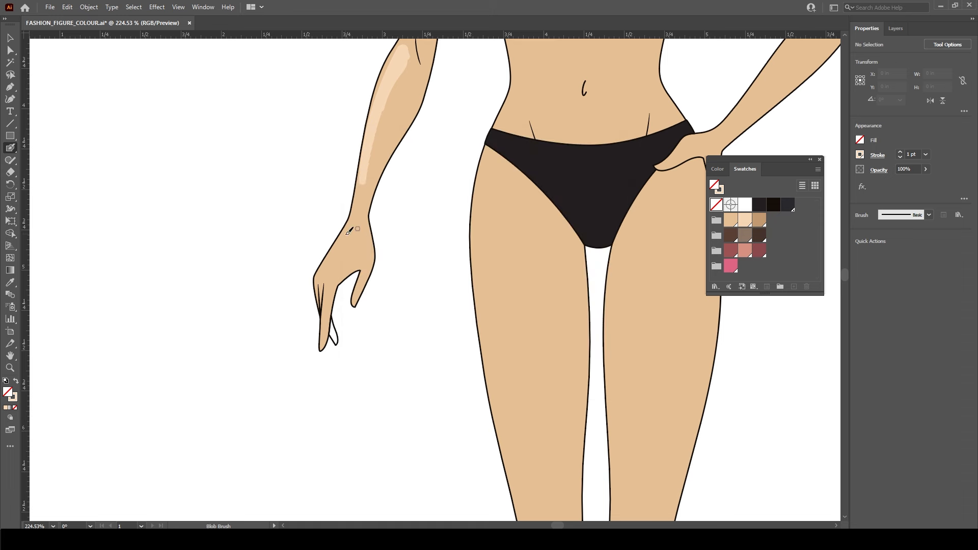
Paint thin highlights on the back of the hanging hand and along its front finger
mouse_move(340, 245)
left_mouse_down()
mouse_move(321, 273)
mouse_move(354, 233)
left_mouse_up()
left_click_drag(331, 288, 323, 321)
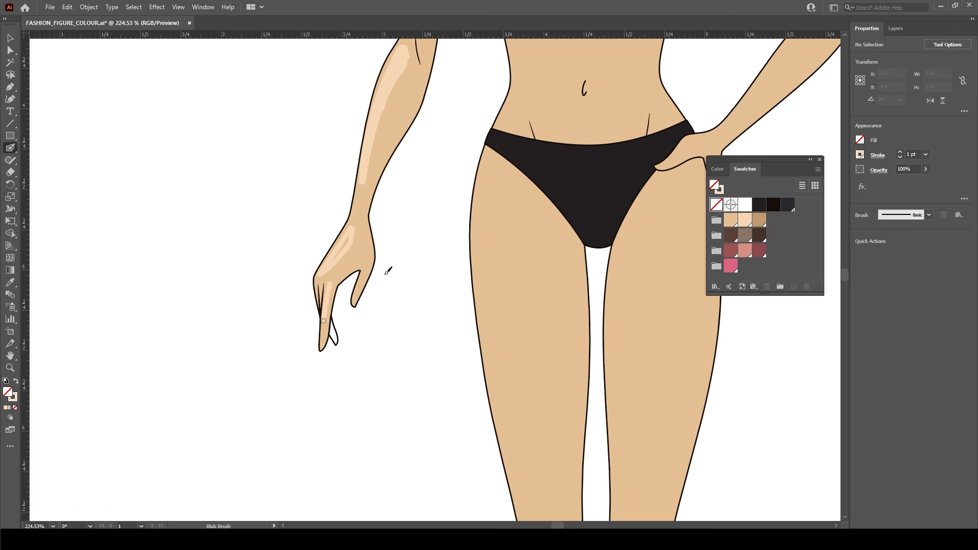
Paint highlights above the collarbone on the hanging-arm side and on both sides of the chest above the neckline
left_click_drag(492, 223, 349, 488)
left_click_drag(417, 273, 394, 352)
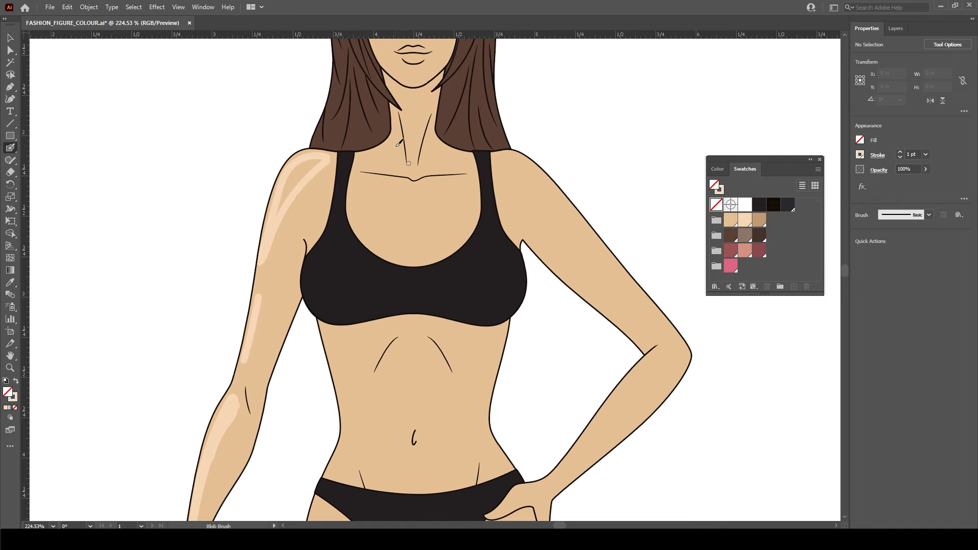
left_click_drag(372, 167, 406, 167)
left_click_drag(425, 245, 455, 224)
left_click_drag(375, 224, 391, 243)
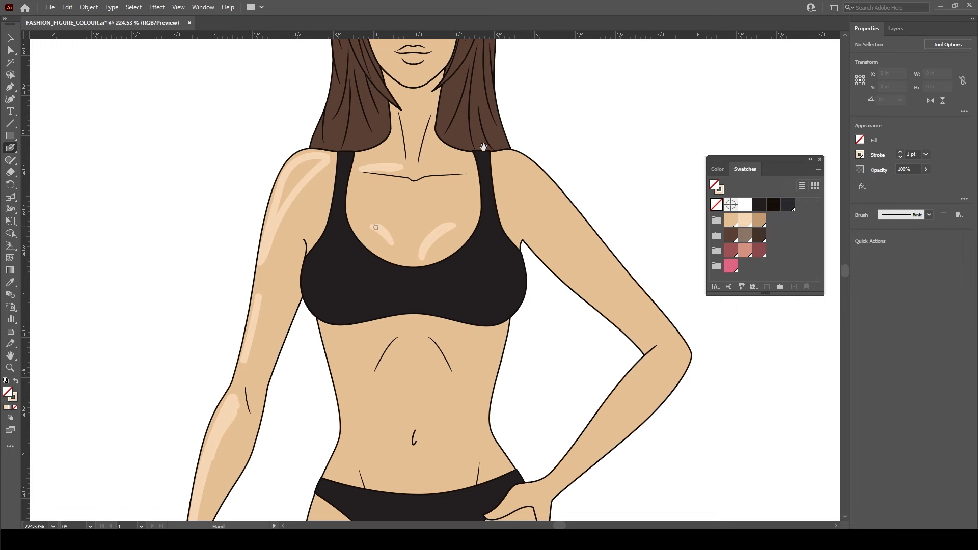
Paint an outlined highlight across the forehead and highlights down the nose bridge and on the nose tip
scroll(462, 142, "up", 5)
scroll(421, 121, "up", 5)
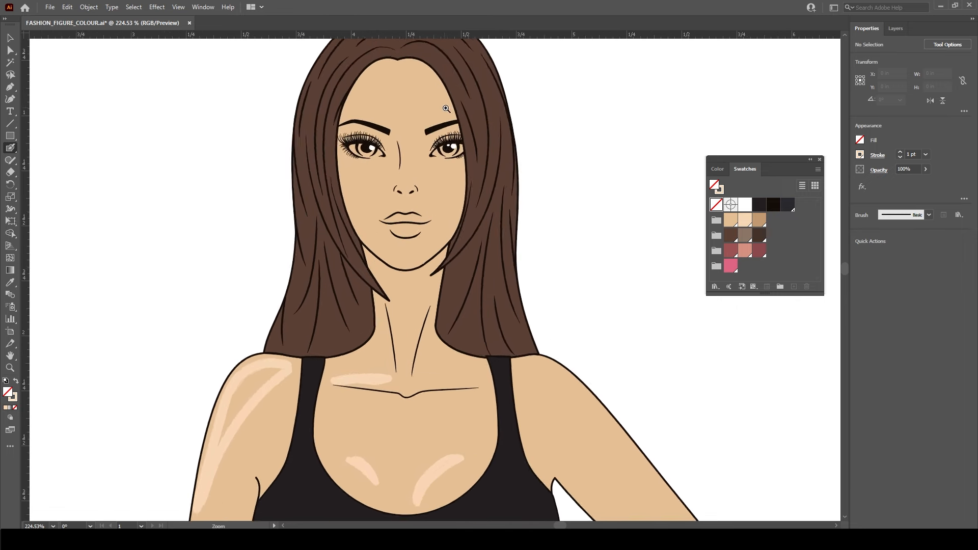
mouse_move(401, 121)
left_mouse_down()
mouse_move(348, 150)
mouse_move(457, 151)
mouse_move(403, 113)
mouse_move(379, 123)
left_mouse_up()
key("space")
mouse_move(392, 200)
left_mouse_down()
mouse_move(467, 154)
mouse_move(465, 115)
mouse_move(443, 130)
mouse_move(442, 185)
left_mouse_up()
mouse_move(443, 130)
left_mouse_down()
mouse_move(462, 118)
mouse_move(446, 145)
left_mouse_up()
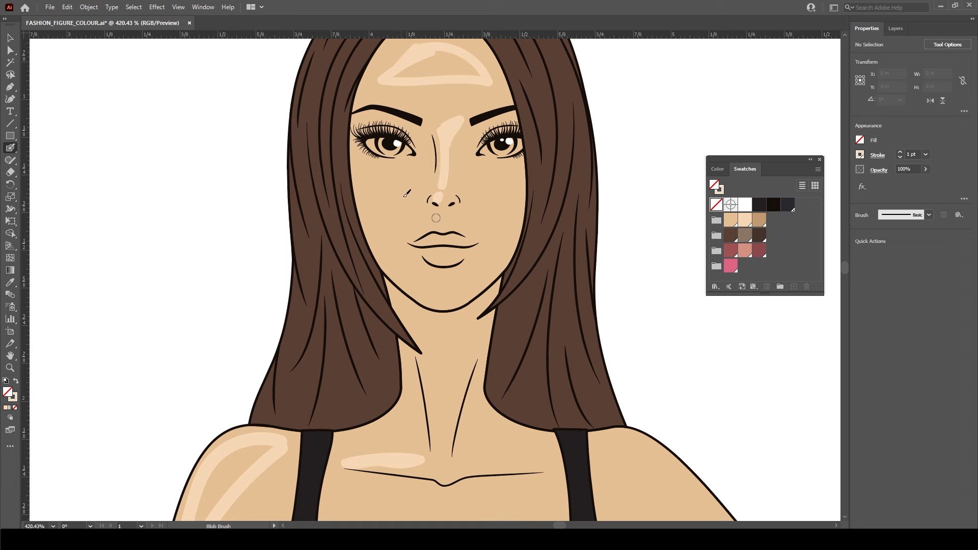
Paint a triangular highlight on the cheek on the hanging-arm side and a short highlight on the chin
mouse_move(380, 192)
left_mouse_down()
mouse_move(414, 183)
mouse_move(399, 232)
mouse_move(376, 196)
left_mouse_up()
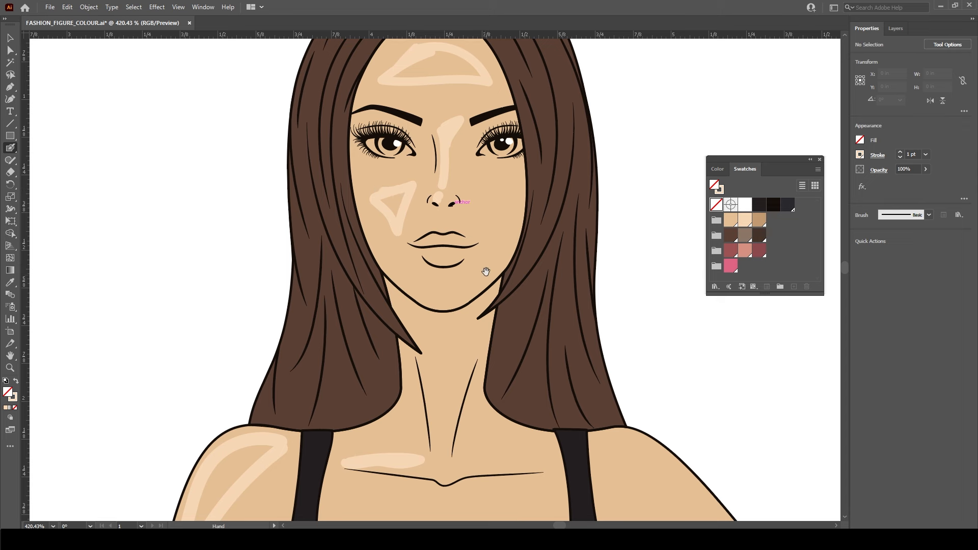
left_click_drag(487, 273, 526, 187)
mouse_move(465, 213)
left_mouse_down()
mouse_move(493, 211)
mouse_move(468, 213)
left_mouse_up()
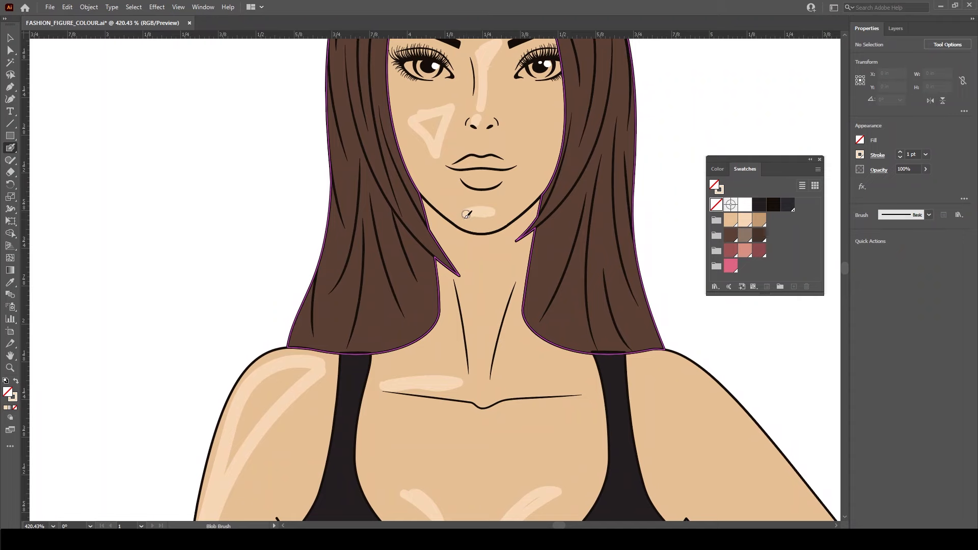
Outline a long, narrow highlight on the outer thigh of the leg on the hanging-arm side
left_click_drag(497, 343, 487, 63)
left_click_drag(400, 367, 456, 140)
left_click_drag(321, 384, 404, 120)
left_click_drag(415, 376, 411, 293)
key("ctrl+minus")
key("ctrl+minus")
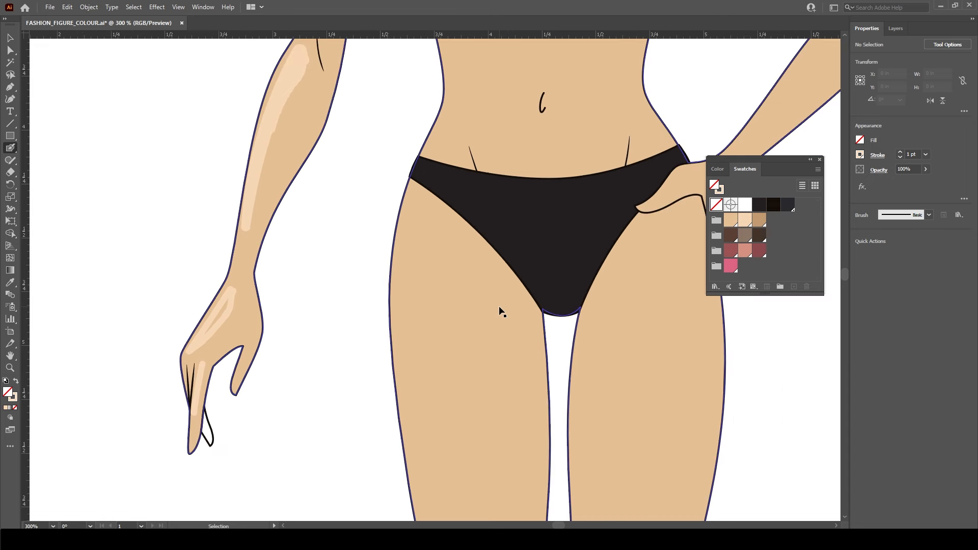
key("ctrl+minus")
left_click_drag(539, 338, 482, 200)
mouse_move(421, 76)
left_mouse_down()
mouse_move(407, 158)
mouse_move(427, 286)
left_mouse_up()
left_click_drag(430, 248, 424, 76)
Paint highlights on the lower thigh, above the knee and along the outer calf of the same leg
mouse_move(465, 331)
left_mouse_down()
mouse_move(447, 188)
mouse_move(424, 231)
mouse_move(439, 310)
mouse_move(422, 206)
left_mouse_up()
left_click_drag(464, 346, 479, 174)
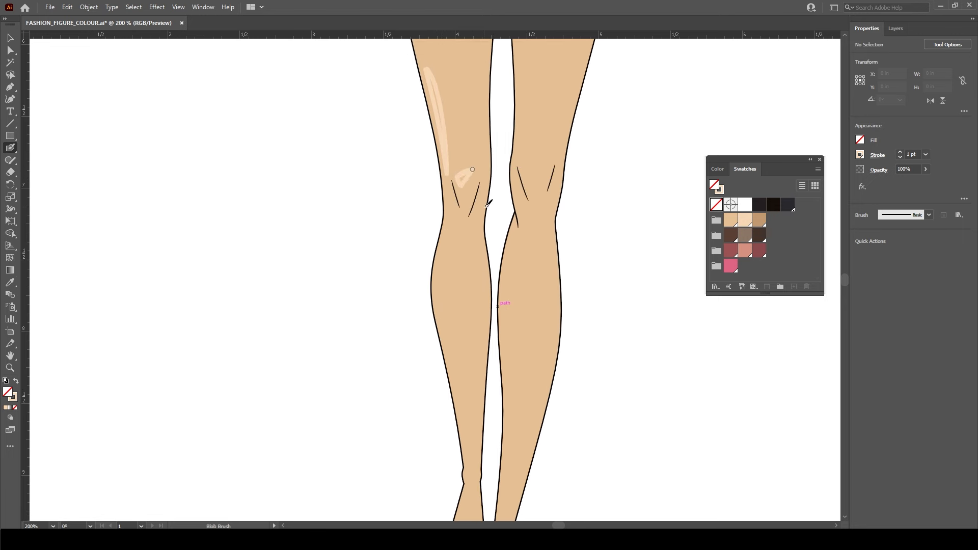
left_click_drag(469, 303, 466, 225)
mouse_move(445, 149)
left_mouse_down()
mouse_move(438, 190)
mouse_move(454, 270)
mouse_move(447, 172)
mouse_move(456, 148)
left_mouse_up()
Paint narrow looped highlights along the outer side of both feet
mouse_move(463, 450)
left_mouse_down()
mouse_move(468, 290)
mouse_move(456, 306)
mouse_move(467, 260)
left_mouse_up()
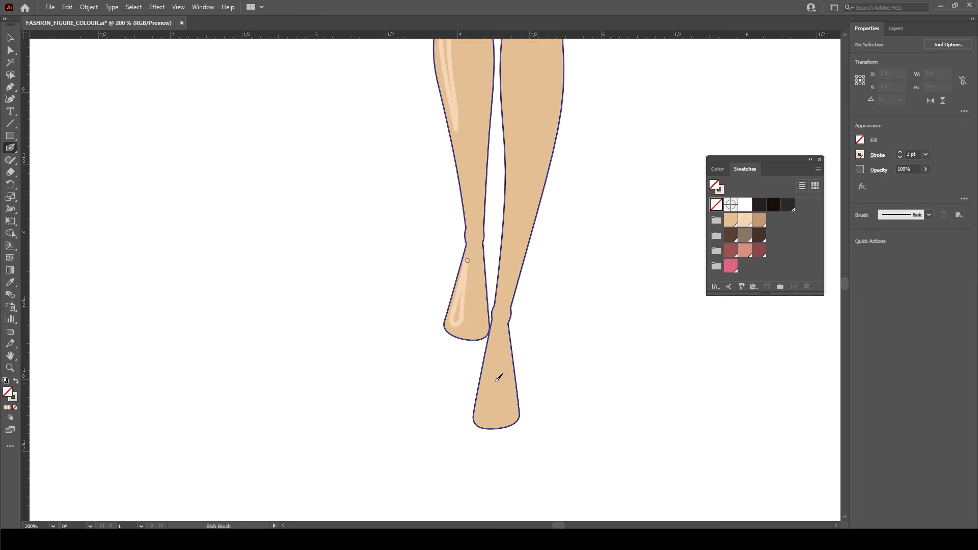
mouse_move(496, 353)
left_mouse_down()
mouse_move(482, 416)
mouse_move(495, 342)
left_mouse_up()
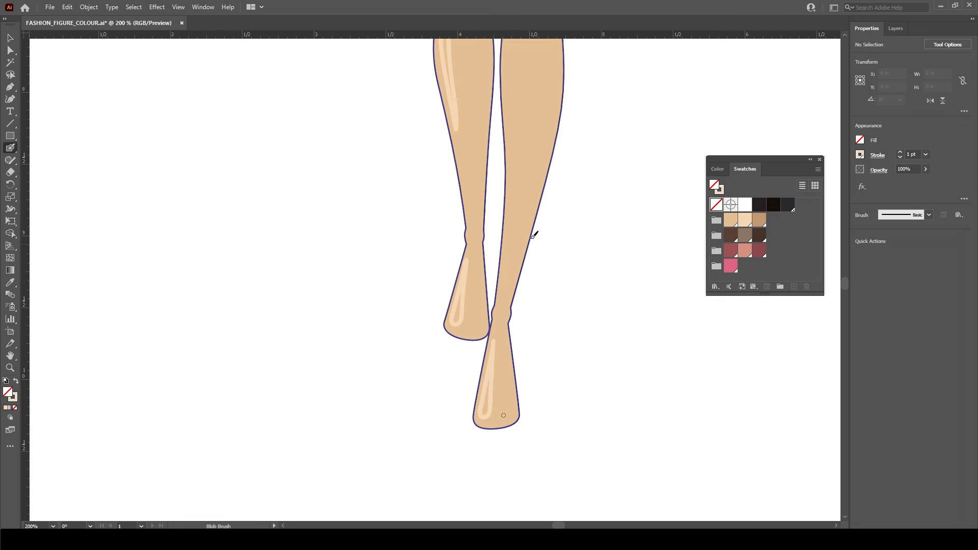
Paint highlights along the inner shin and the inner calf of the front leg
scroll(533, 246, "up", 3)
scroll(491, 177, "right", 1)
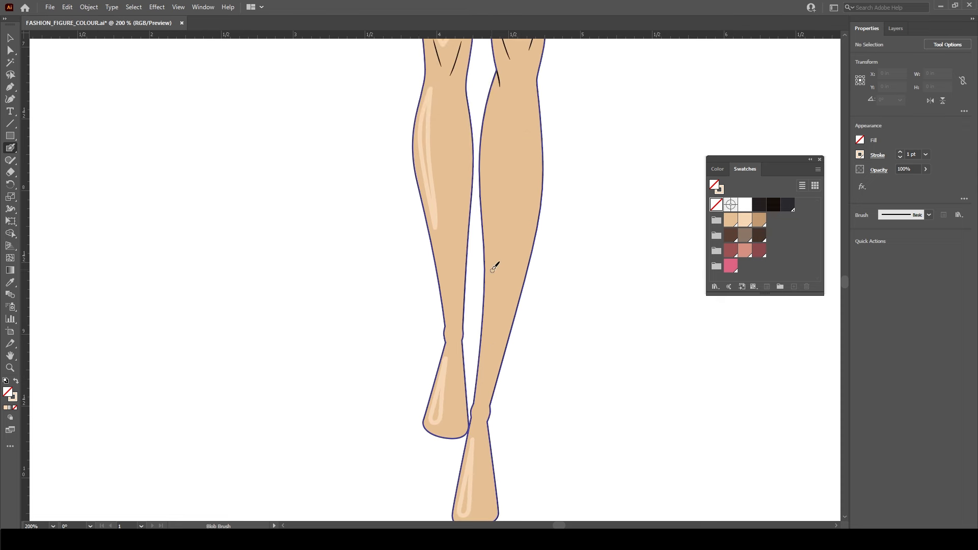
mouse_move(492, 263)
left_mouse_down()
mouse_move(495, 329)
mouse_move(478, 403)
left_mouse_up()
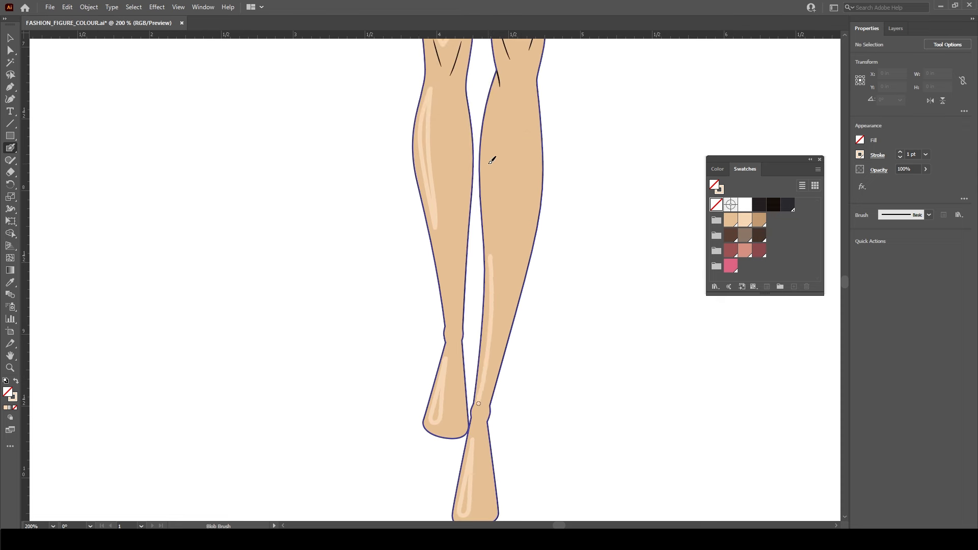
mouse_move(490, 218)
left_mouse_down()
mouse_move(500, 91)
mouse_move(491, 177)
left_mouse_up()
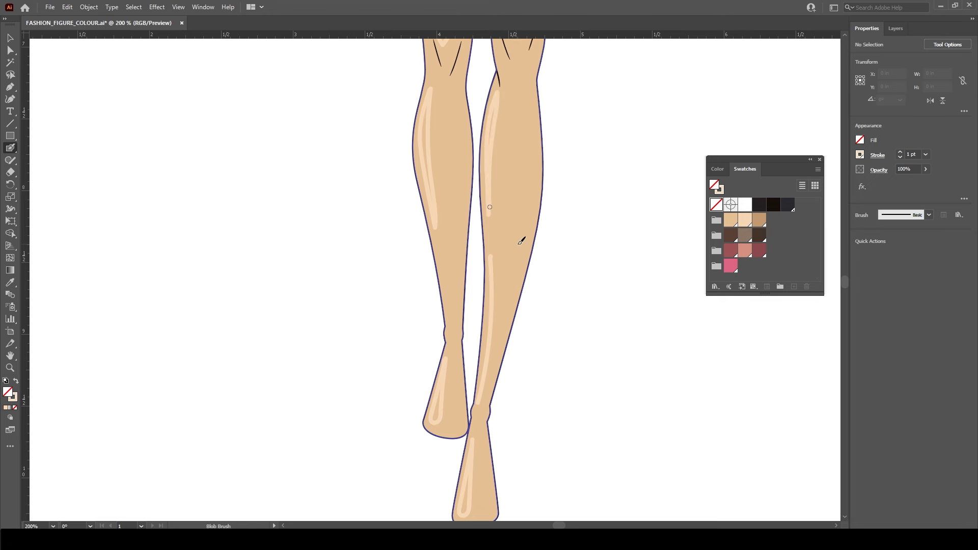
Paint a short highlight above the front leg's knee and outline a long highlight on its inner thigh
scroll(524, 236, "up", 5)
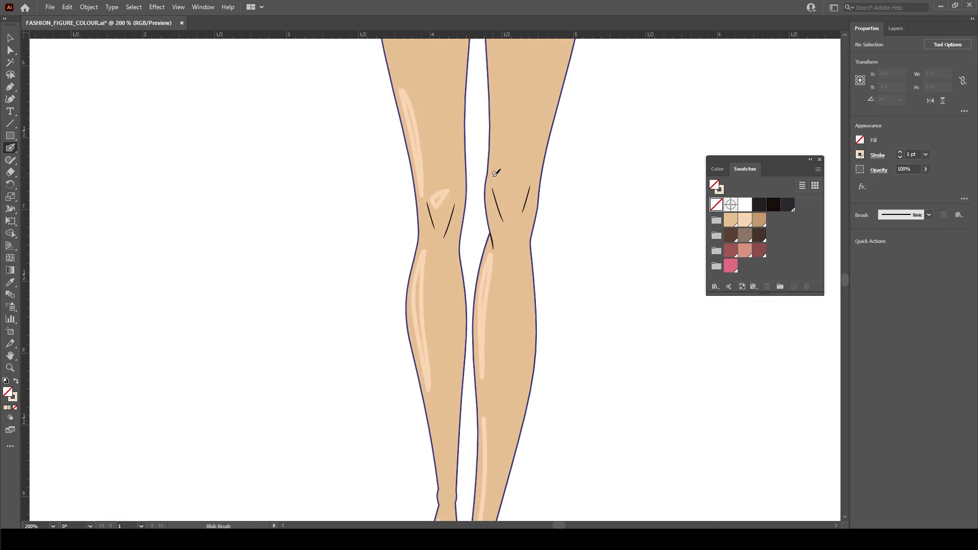
left_click_drag(497, 162, 494, 176)
left_click_drag(528, 110, 517, 238)
left_click_drag(515, 200, 508, 261)
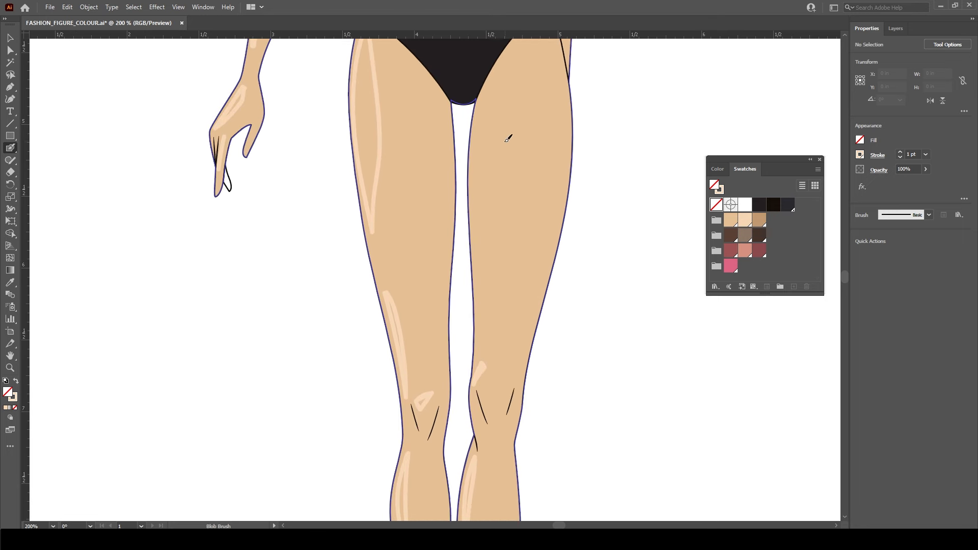
mouse_move(491, 118)
left_mouse_down()
mouse_move(488, 329)
mouse_move(511, 230)
mouse_move(517, 84)
mouse_move(498, 114)
left_mouse_up()
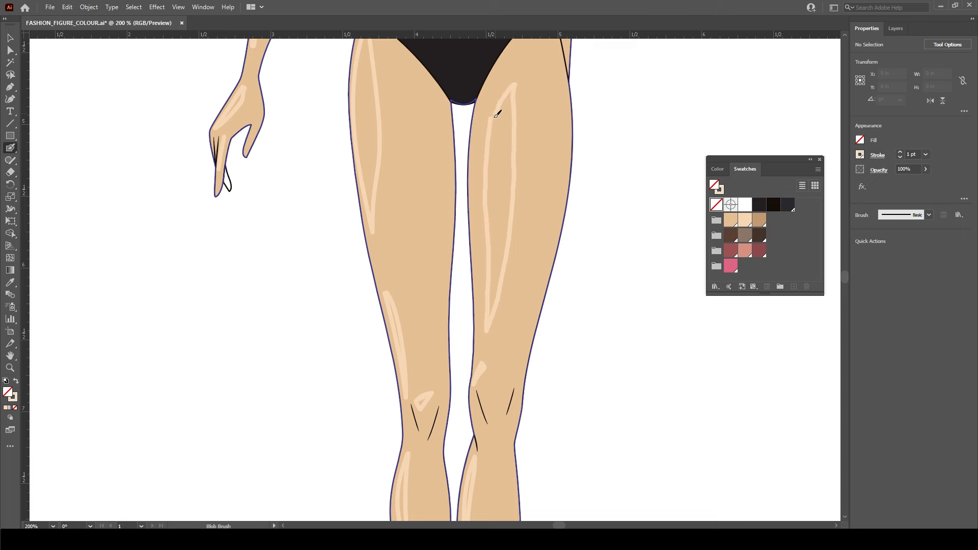
Paint a highlight along the waist on the hanging-arm side, from below the top to the hip, redoing the first stroke
scroll(563, 98, "up", 3)
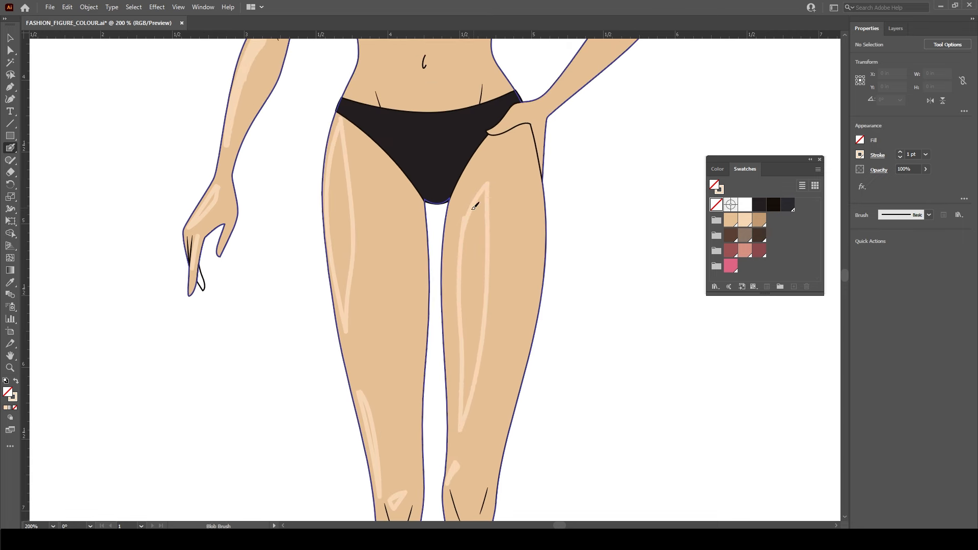
scroll(558, 168, "up", 5)
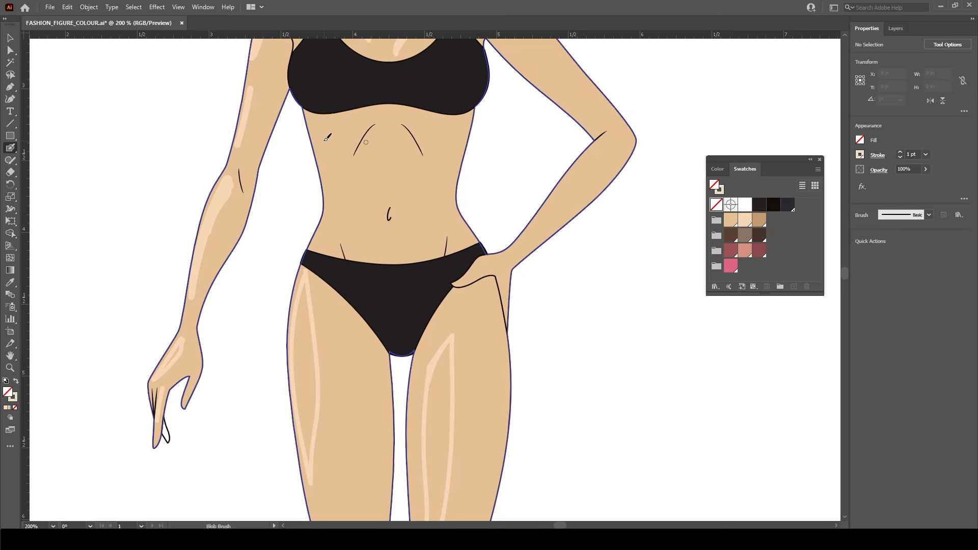
mouse_move(319, 124)
left_mouse_down()
mouse_move(332, 191)
mouse_move(320, 245)
left_mouse_up()
key("ctrl+z")
mouse_move(317, 131)
left_mouse_down()
mouse_move(329, 202)
mouse_move(319, 244)
mouse_move(334, 218)
mouse_move(328, 167)
left_mouse_up()
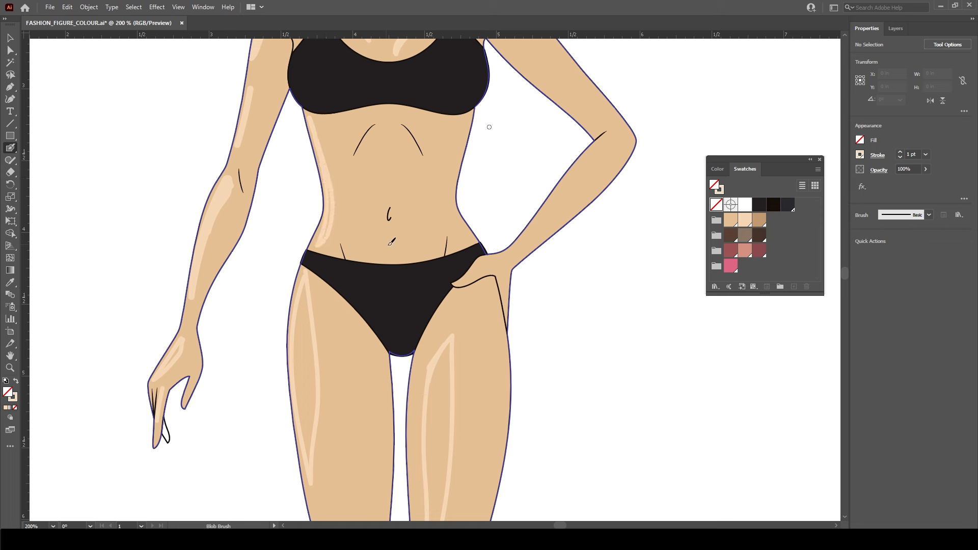
Paint highlights along the inner forearm of the bent arm and on the hand resting on the hip
left_click_drag(527, 162, 483, 256)
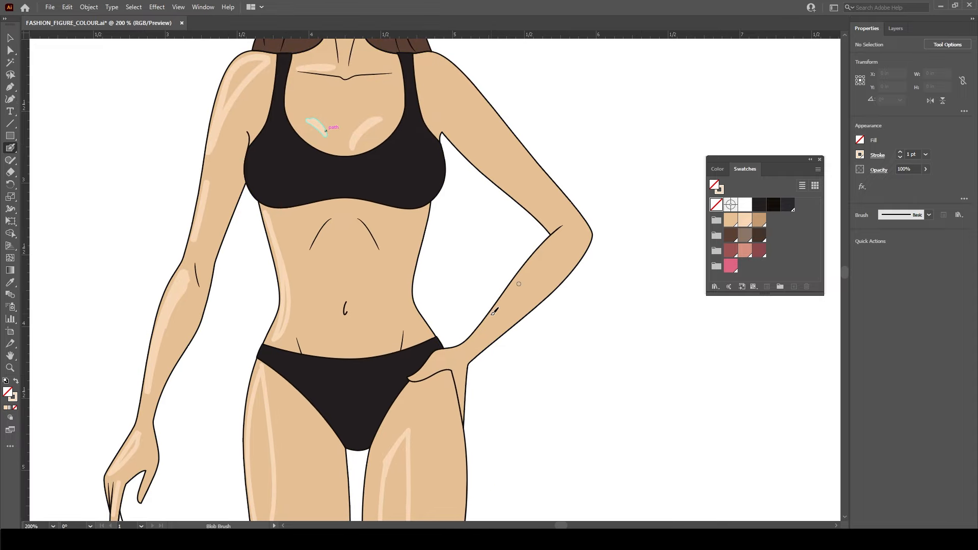
mouse_move(505, 293)
left_mouse_down()
mouse_move(548, 248)
mouse_move(563, 249)
mouse_move(533, 261)
mouse_move(474, 341)
mouse_move(558, 237)
left_mouse_up()
key("ctrl+z")
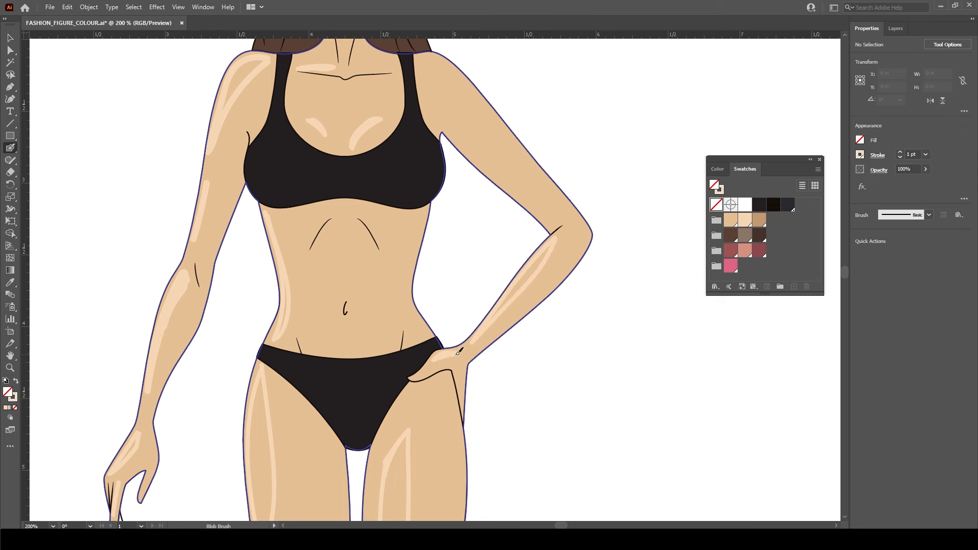
Fill the hollow forehead and cheek highlights by deleting the inner paths of their outlines
scroll(620, 296, "up", 3)
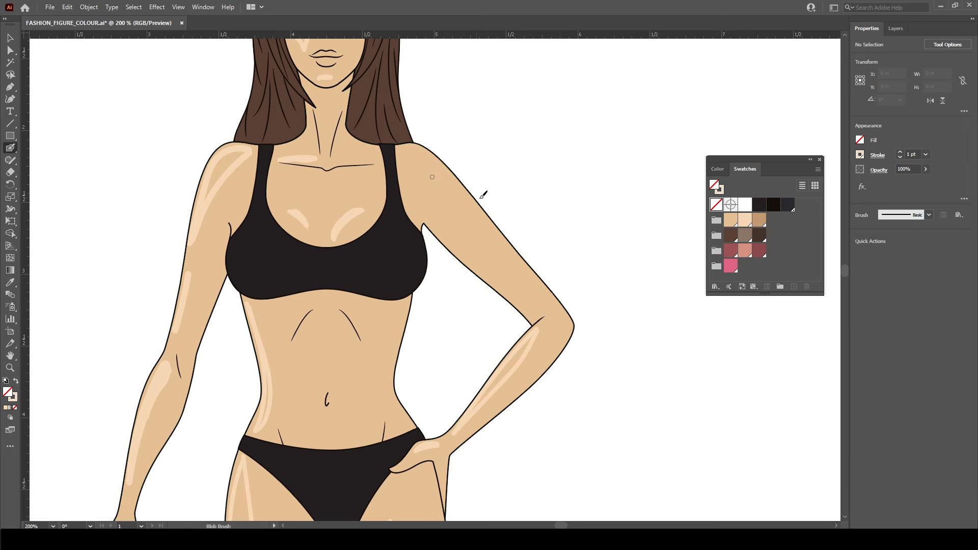
key("space")
mouse_move(474, 213)
left_mouse_down()
mouse_move(528, 337)
mouse_move(559, 217)
mouse_move(548, 192)
mouse_move(477, 313)
mouse_move(426, 148)
mouse_move(561, 180)
mouse_move(559, 373)
mouse_move(560, 335)
left_mouse_up()
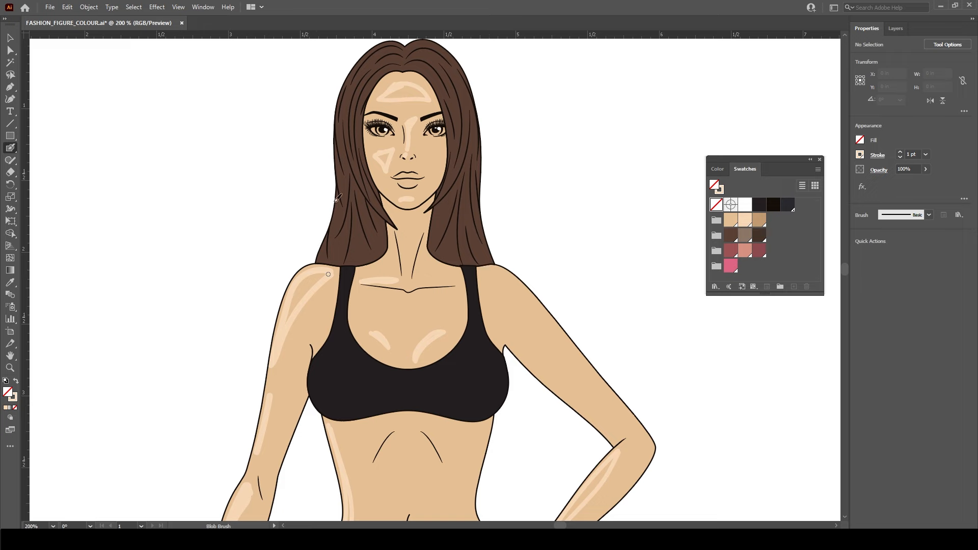
scroll(388, 69, "up", 5)
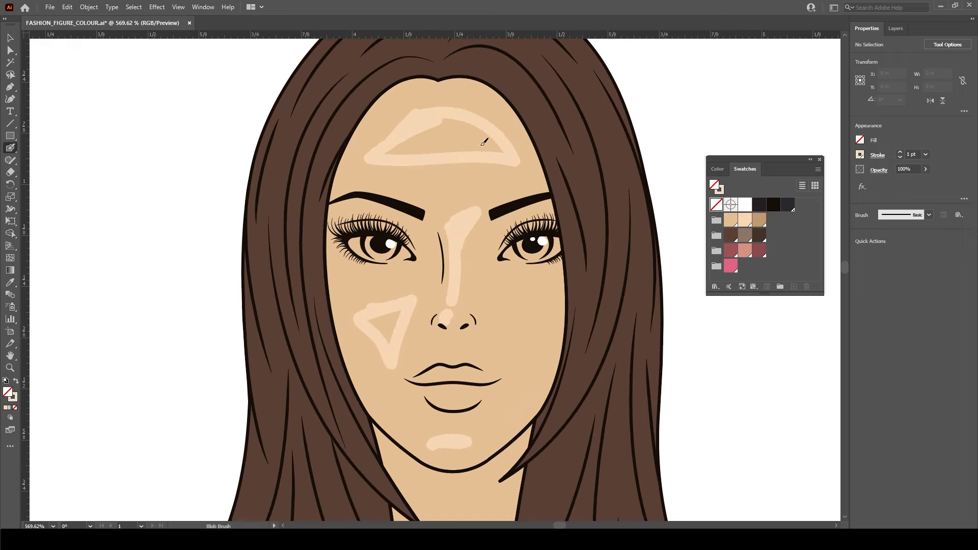
left_click(11, 38)
left_click(428, 118)
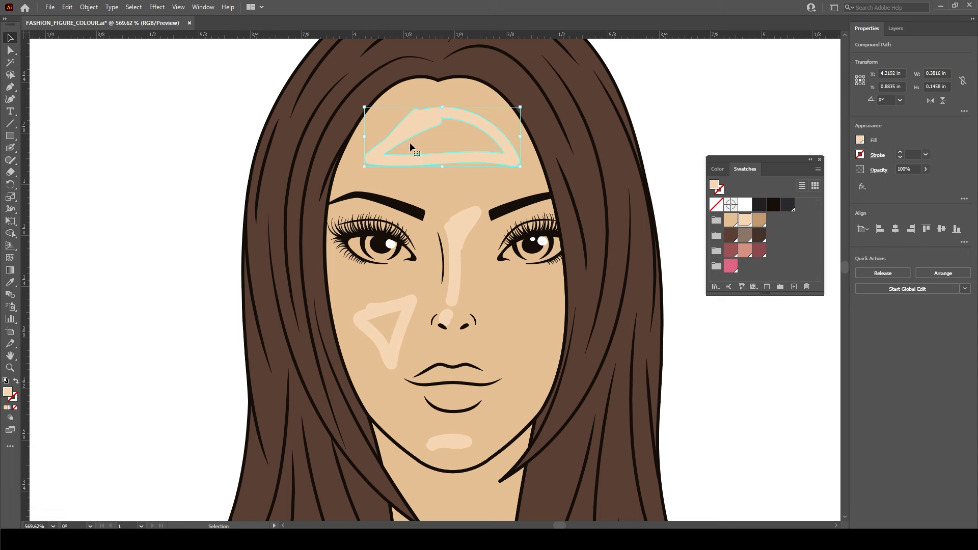
left_click(12, 51)
left_click(442, 121)
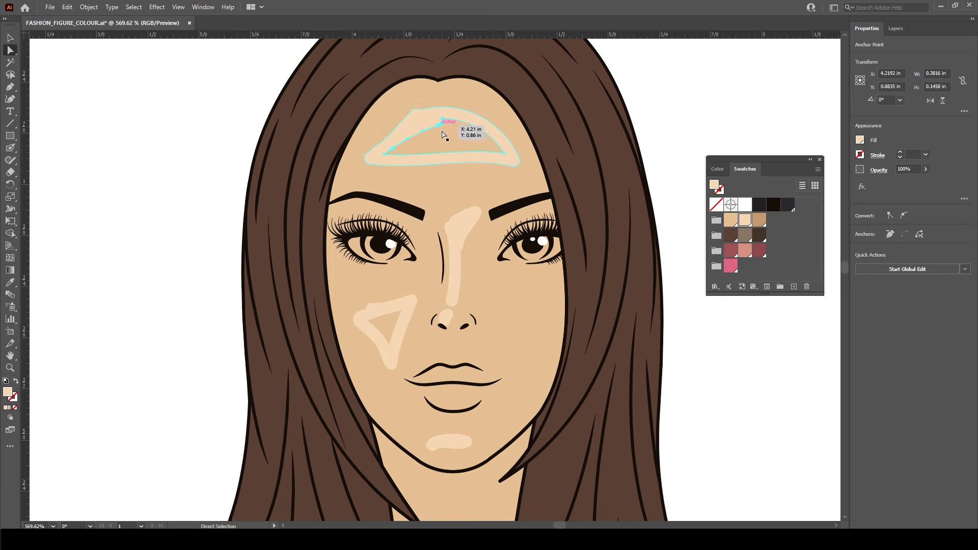
left_click(481, 185)
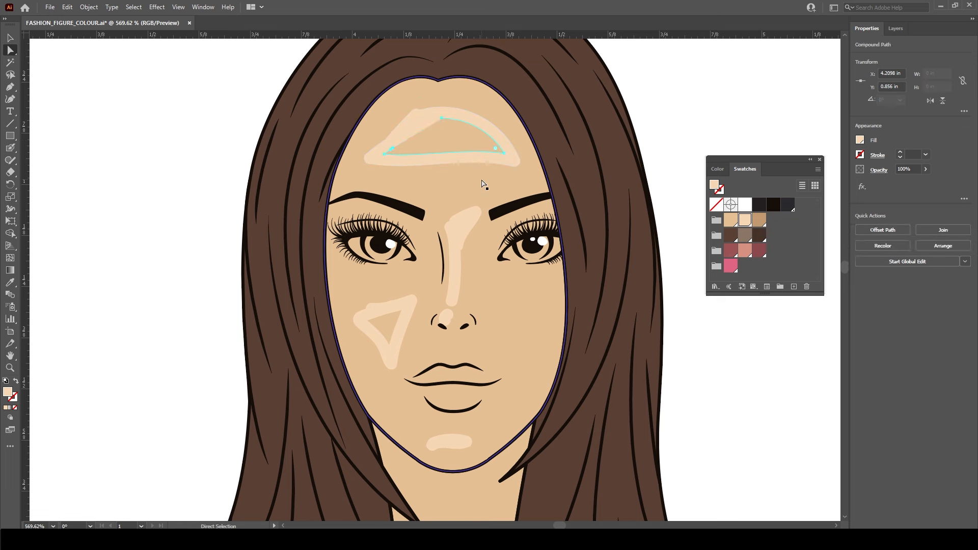
left_click(387, 317)
left_click(451, 346)
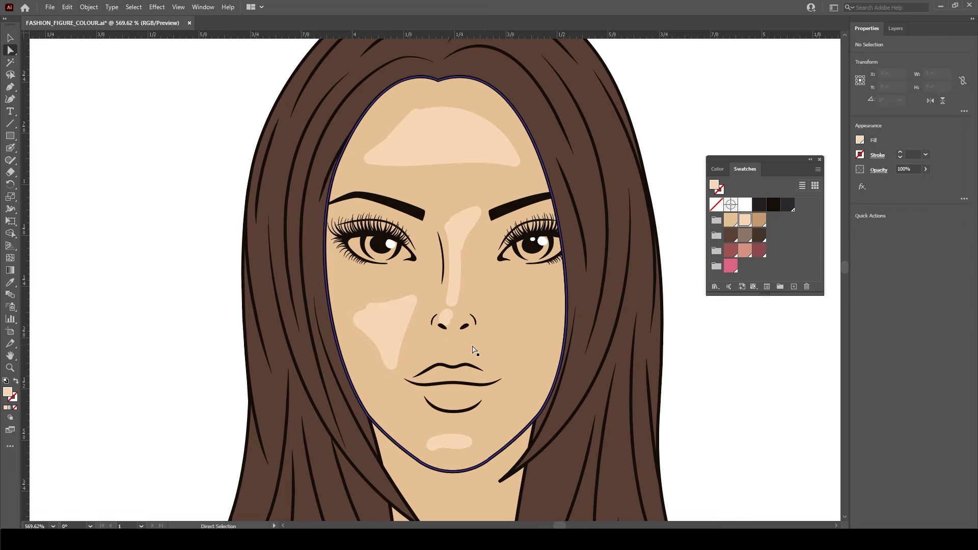
Fill the hollow highlight on the hanging arm's shoulder by deleting its inner path
left_click_drag(508, 349, 560, 45)
left_click_drag(406, 375, 476, 228)
left_click(374, 223)
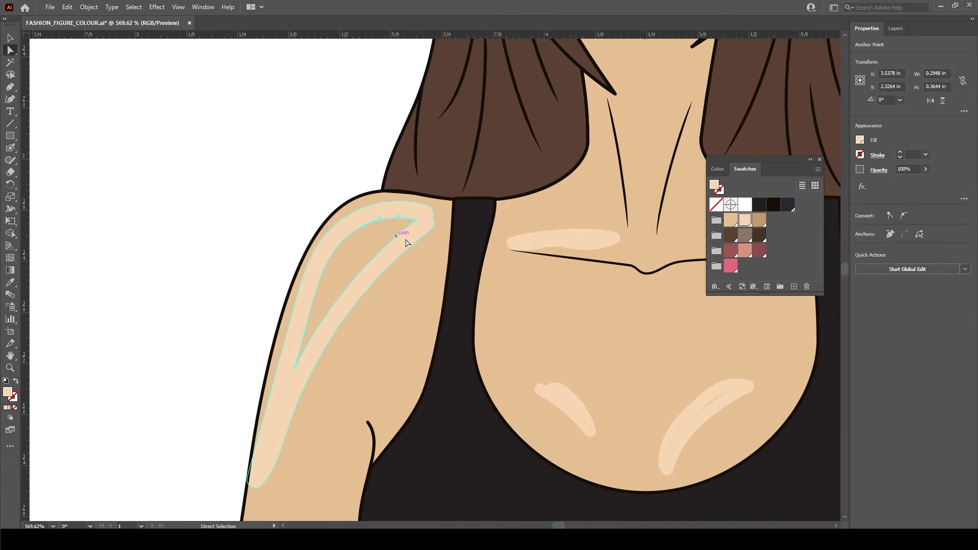
left_click(474, 289)
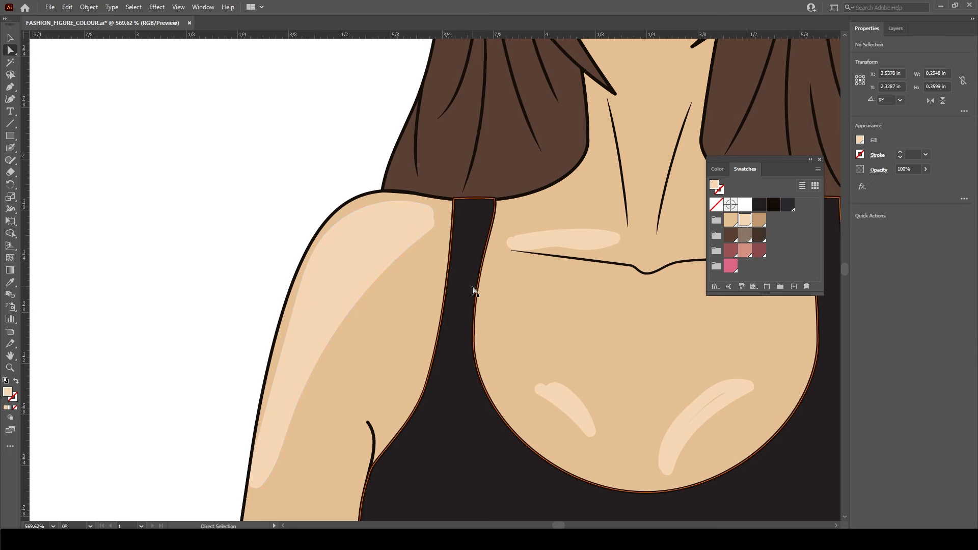
Fill the hollow highlight on the hanging arm's forearm by removing its inner path
left_click_drag(334, 415, 447, 109)
left_click_drag(388, 290, 446, 86)
left_click_drag(393, 271, 342, 380)
left_click(375, 152)
left_click_drag(378, 150, 364, 156)
left_click(297, 172)
Trim the upper end and inner edge of the forearm highlight near the elbow with the Eraser
left_click_drag(355, 362, 439, 114)
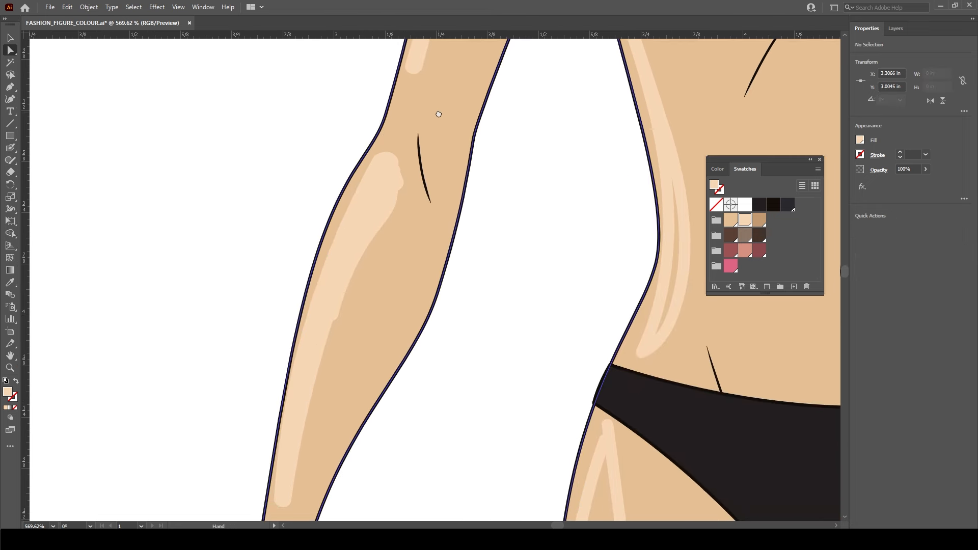
left_click(402, 184)
left_click_drag(402, 183, 402, 176)
left_click(13, 172)
left_click_drag(396, 156, 398, 208)
mouse_move(395, 153)
left_mouse_down()
mouse_move(389, 212)
mouse_move(340, 318)
left_mouse_up()
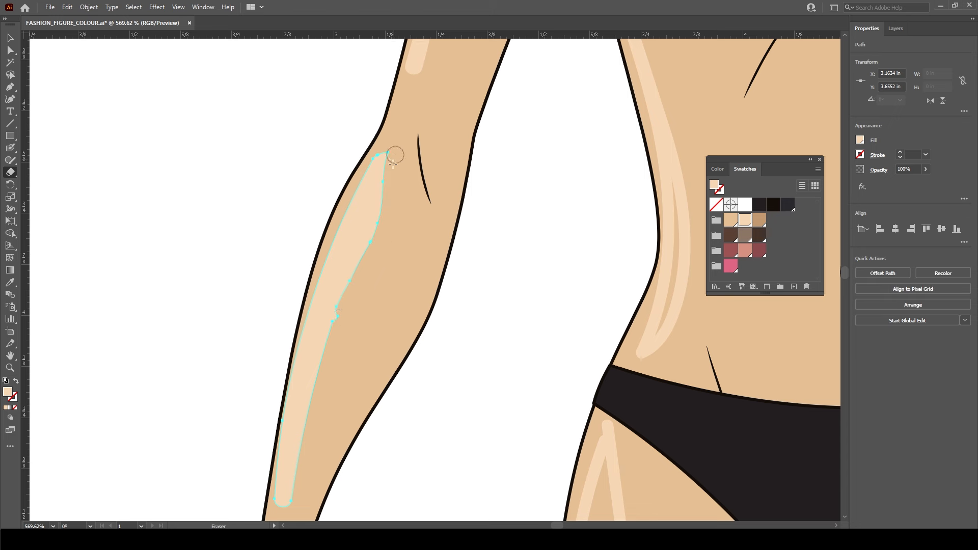
Even out the bump halfway down the forearm highlight's inner edge by adjusting its anchor points
left_click(10, 50)
left_click_drag(374, 340, 384, 275)
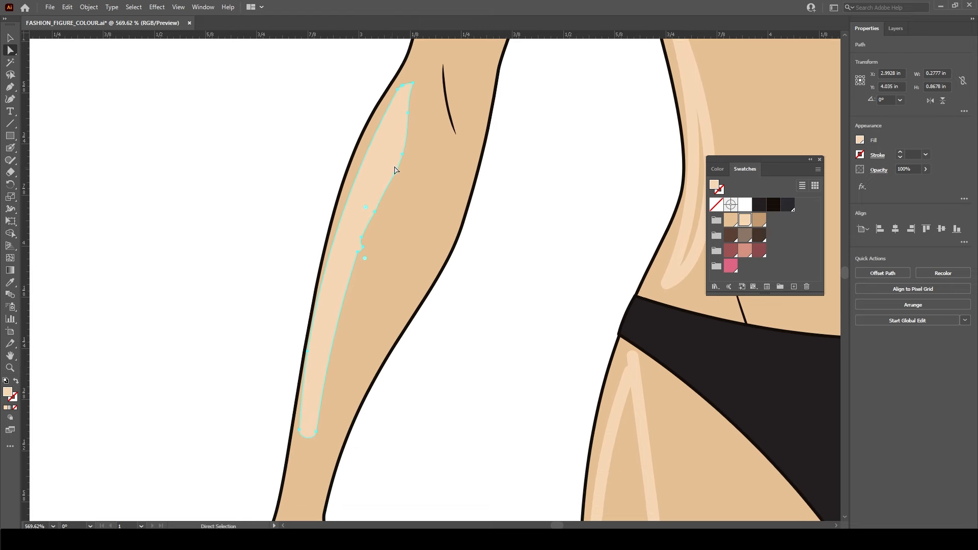
left_click_drag(363, 246, 386, 247)
key("ctrl+z")
left_click(364, 252)
left_click_drag(366, 248, 362, 248)
left_click(349, 248)
Slim and smooth the lower part of the forearm highlight down towards the wrist with the Eraser
left_click(11, 172)
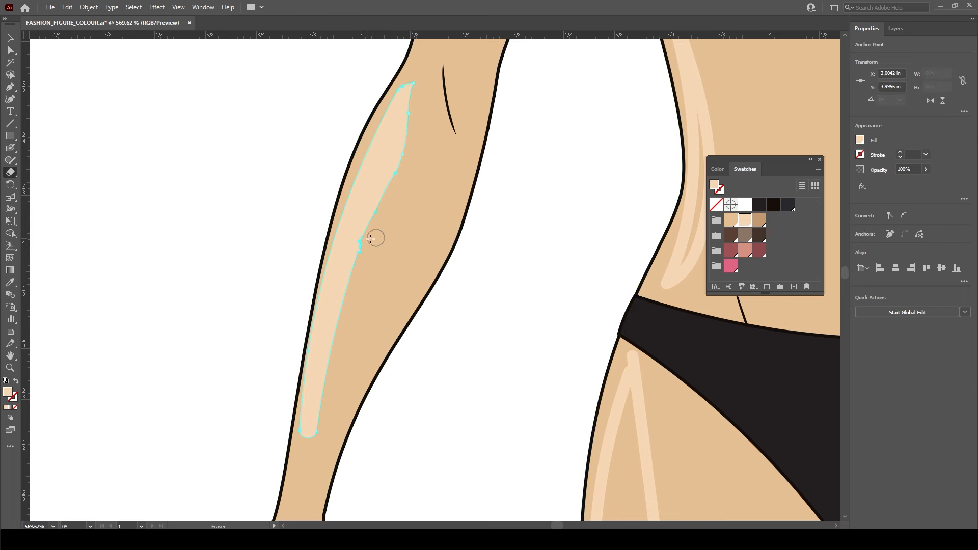
mouse_move(382, 207)
left_mouse_down()
mouse_move(367, 229)
mouse_move(339, 348)
left_mouse_up()
left_click_drag(344, 315, 306, 459)
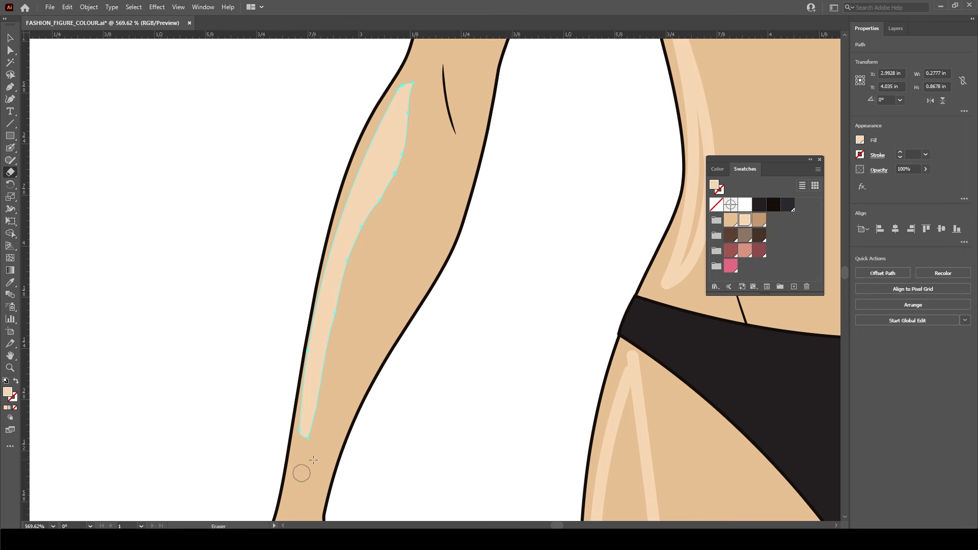
Fill the hollow highlight on the back of the hanging hand by deleting its inner path
key("v")
left_click_drag(371, 396, 433, 264)
key("a")
left_click(391, 293)
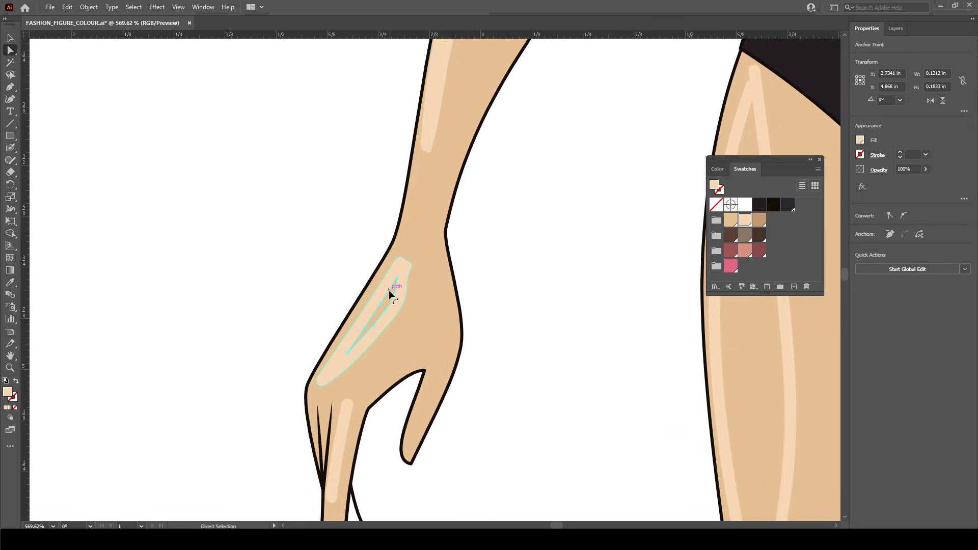
left_click_drag(397, 294, 399, 290)
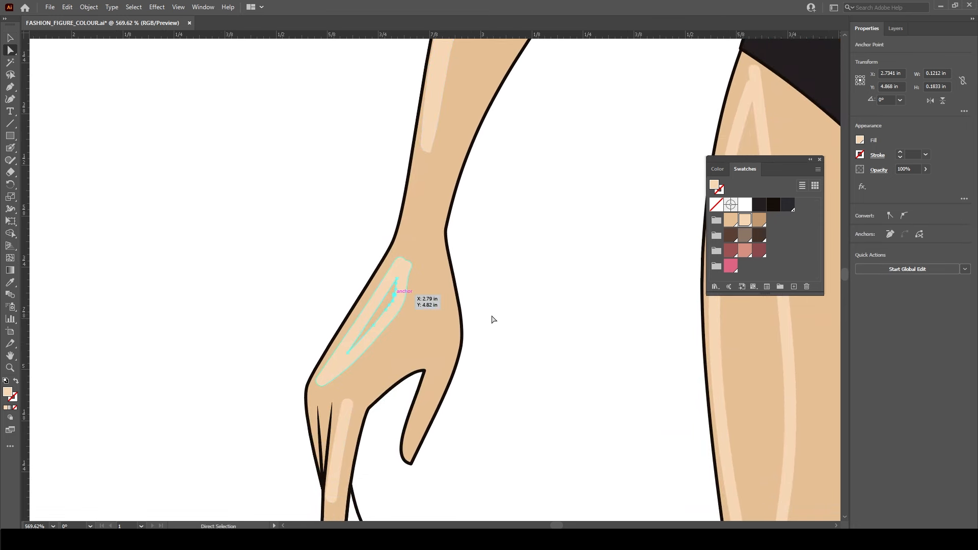
left_click(634, 326)
key("ctrl+z")
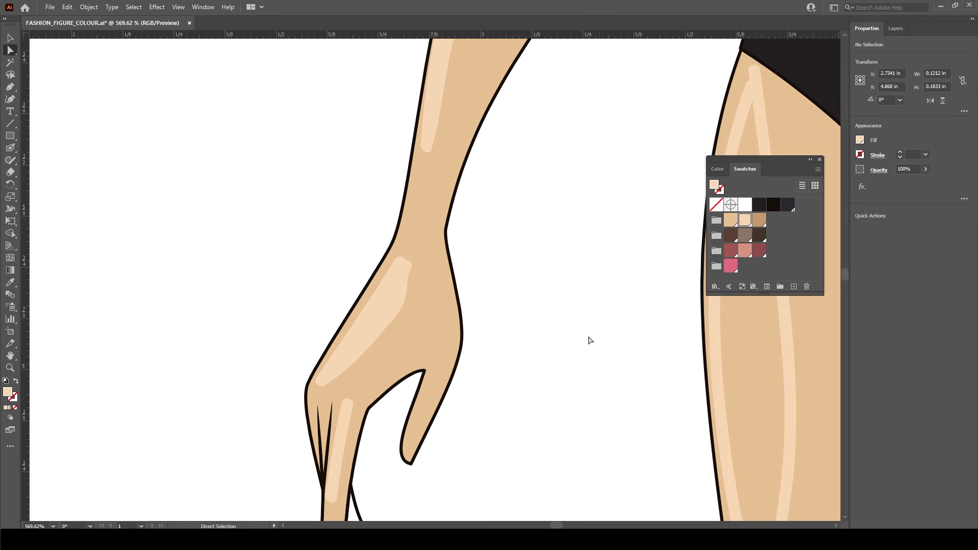
Reshape the hanging hand's finger highlight by moving its anchor points so it tapers from the knuckle to the fingertip
left_click_drag(476, 410, 516, 283)
left_click(367, 364)
left_click_drag(365, 372, 361, 439)
left_click(336, 403)
left_click(369, 393)
left_click_drag(376, 322, 375, 280)
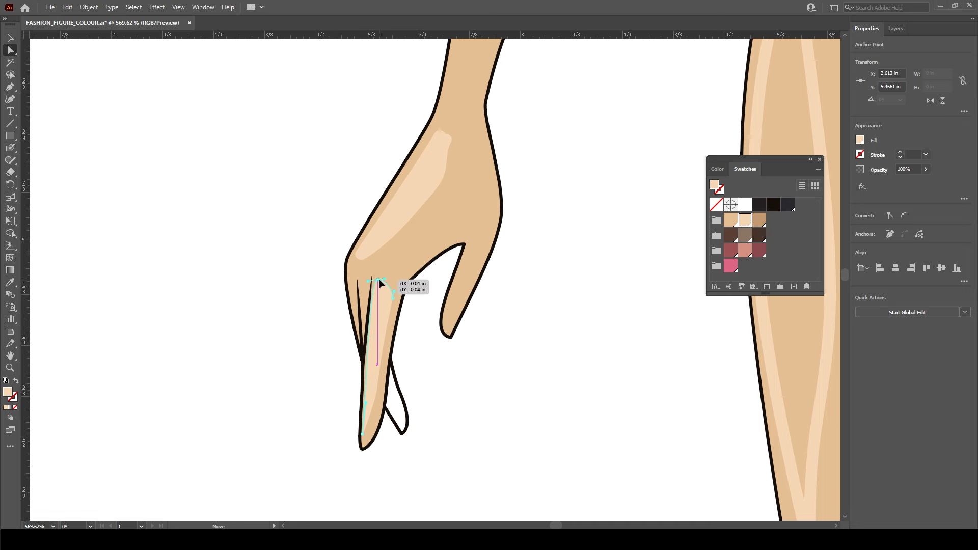
left_click(431, 381)
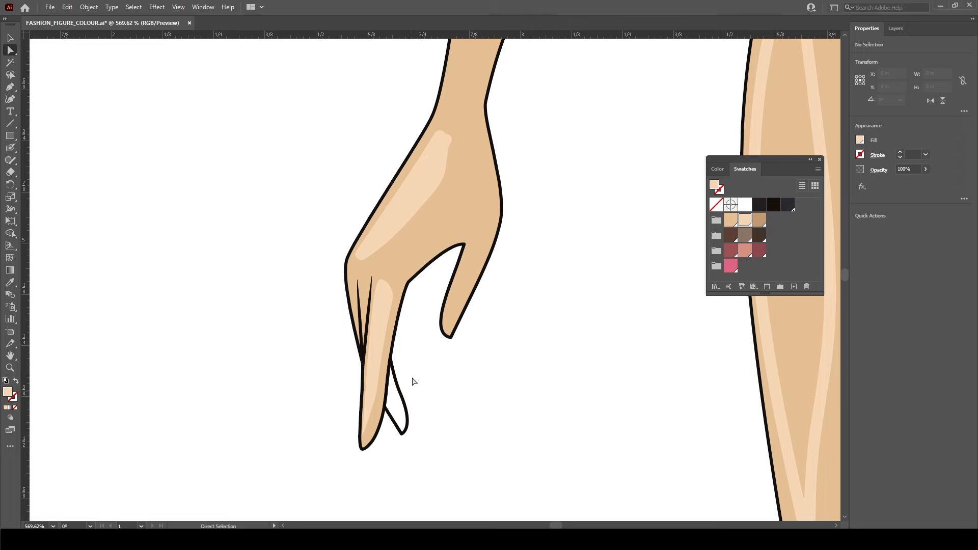
Fill the long hollow highlight on the rear leg's outer thigh by deleting its inner path
left_click_drag(652, 350, 304, 434)
left_click(433, 100)
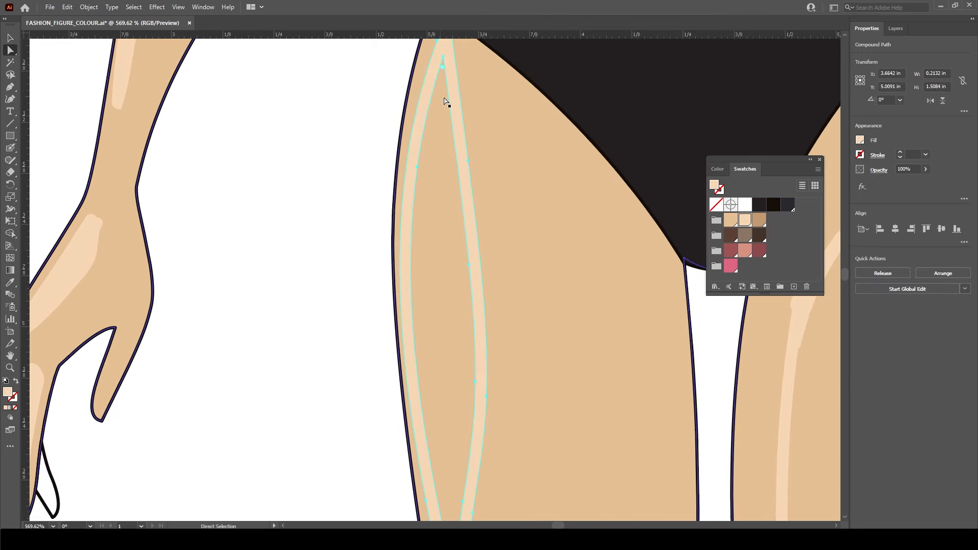
key("Delete")
key("Delete")
Fill the next hollow highlights further down the legs by deleting their inner paths
key("ctrl+minus")
left_click(410, 117)
left_click_drag(473, 489, 402, 46)
left_click(408, 256)
key("Delete")
key("Delete")
left_click(453, 394)
key("Delete")
key("Delete")
Trim the highlight along the front leg's inner shin with the Eraser
left_click_drag(503, 457, 581, 172)
left_click_drag(629, 489, 572, 182)
scroll(571, 266, "up", 5)
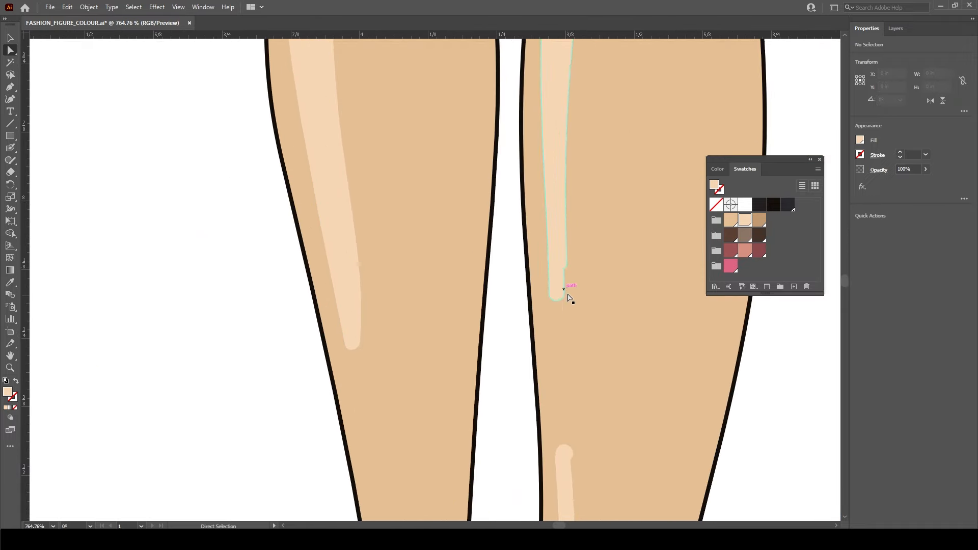
left_click_drag(581, 448, 527, 268)
key("shift+e")
key("v")
left_click(516, 317)
key("shift+e")
left_click_drag(540, 338, 513, 211)
key("ctrl+0")
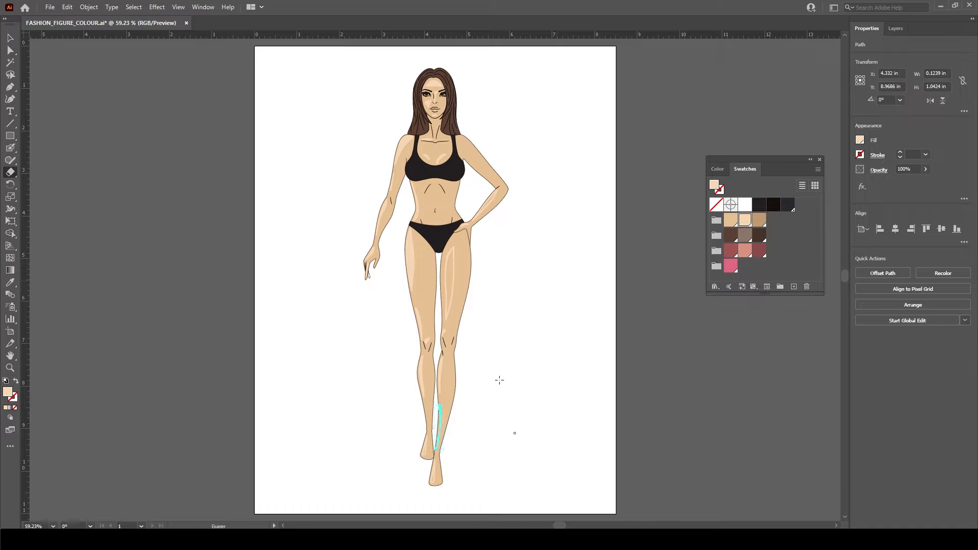
Fill the figure's remaining hollow highlights, working up the body, by deleting their inner paths
key("a")
scroll(405, 233, "up", 5)
left_click(74, 96)
left_click_drag(643, 421, 633, 233)
scroll(633, 234, "up", 5)
left_click(503, 289)
key("Delete")
key("Delete")
left_click_drag(662, 77, 574, 430)
left_click_drag(616, 190, 560, 484)
left_click(511, 344)
key("Delete")
key("Delete")
left_click_drag(484, 117, 566, 463)
left_click_drag(574, 275, 579, 223)
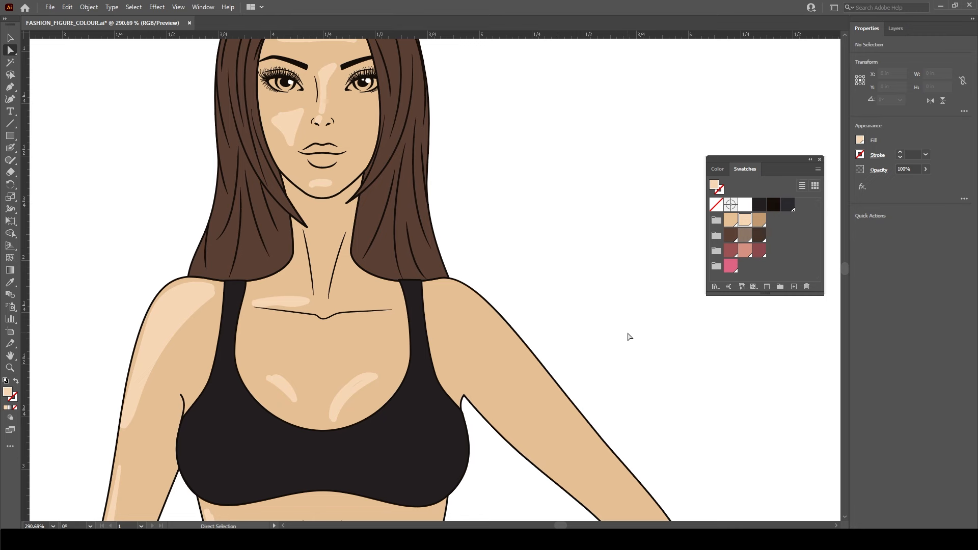
key("ctrl+0")
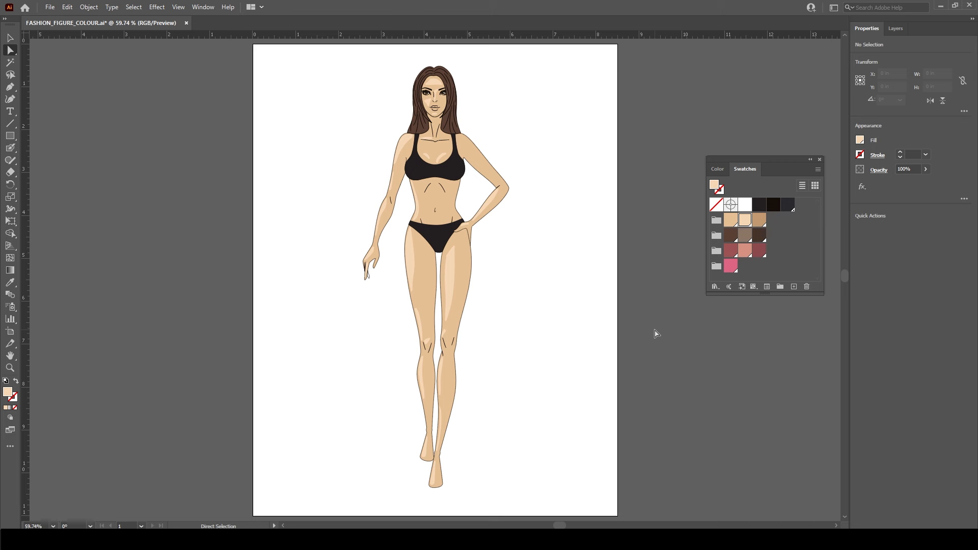
Add a layer named SHADOW directly above SKIN and choose the darker skin swatch for the Blob Brush
left_click(895, 28)
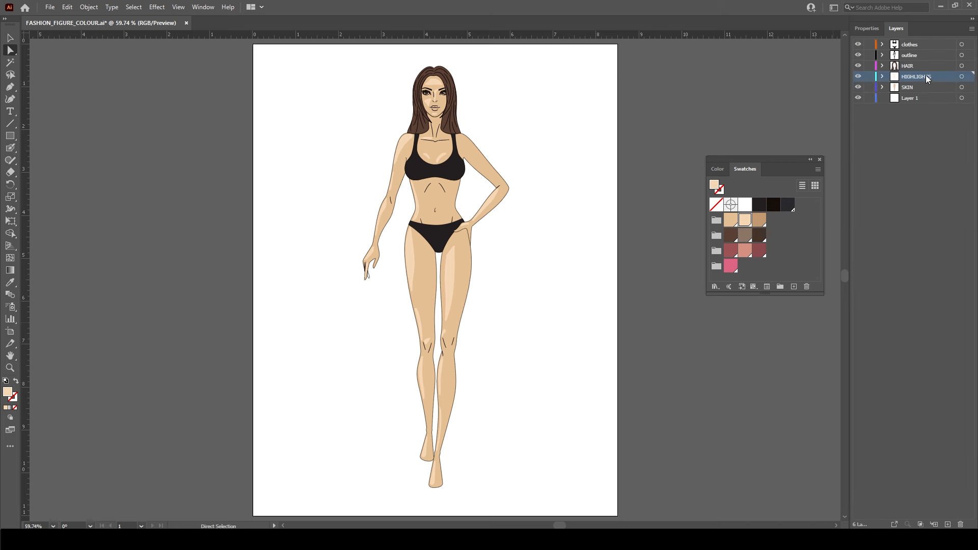
key("ctrl+l")
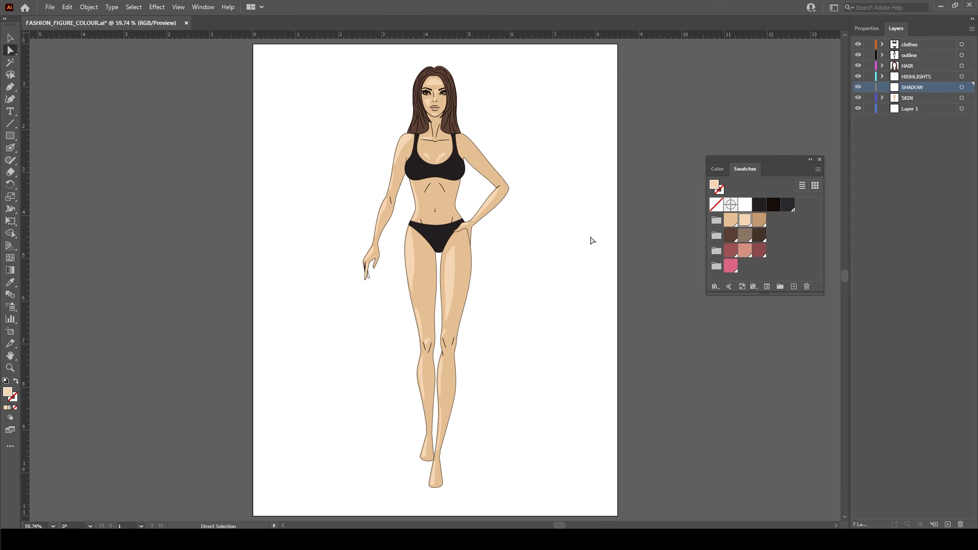
left_click(759, 221)
left_click(10, 148)
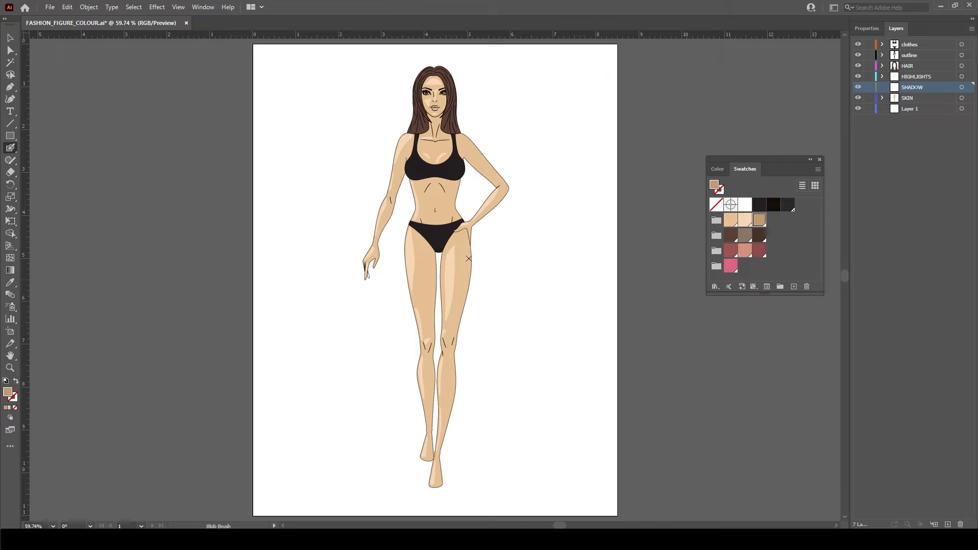
Paint a shadow along the inner edge of the hanging arm's forearm
scroll(407, 169, "up", 5)
left_click_drag(523, 138, 471, 275)
left_click_drag(509, 179, 468, 283)
Paint a shadow down the thumb side of the hanging hand from wrist to thumb tip and fill its gap
scroll(509, 216, "down", 5)
scroll(449, 371, "up", 3)
left_click_drag(492, 152, 465, 345)
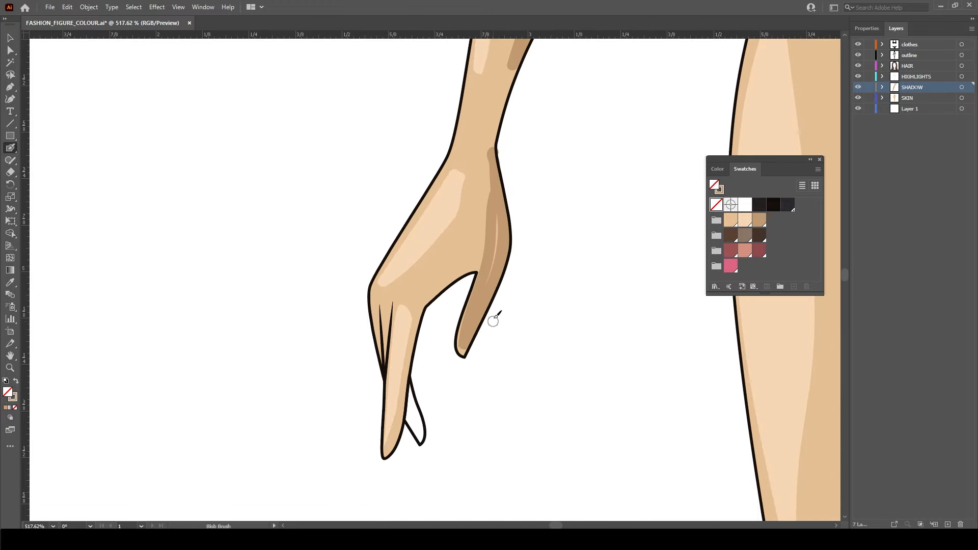
left_click_drag(469, 295, 461, 351)
key("v")
left_click(495, 249)
left_click(316, 196)
Paint shadows along the rear leg's inner thigh, beside its knee and down its inner calf
scroll(486, 260, "down", 5)
mouse_move(409, 131)
left_mouse_down()
mouse_move(423, 278)
mouse_move(415, 479)
left_mouse_up()
scroll(437, 231, "down", 5)
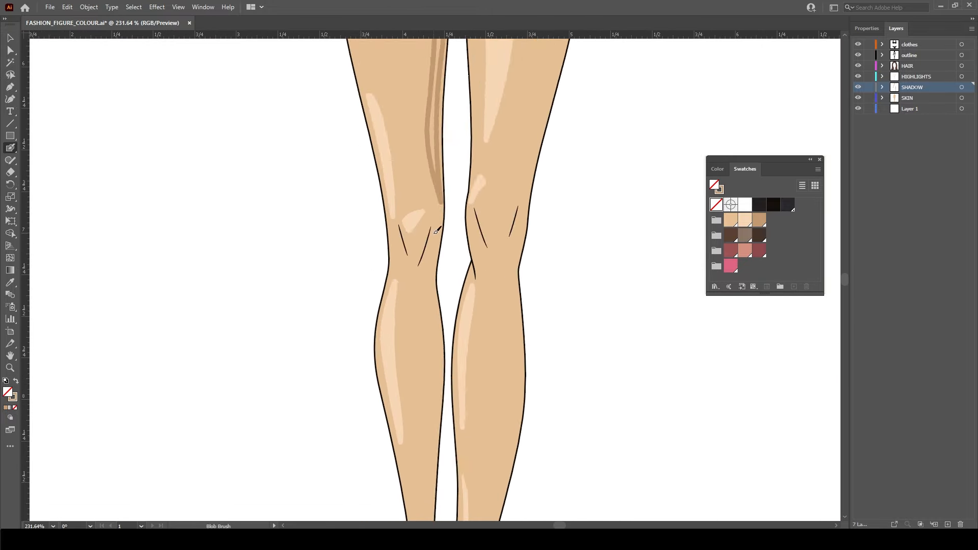
left_click_drag(436, 227, 431, 265)
left_click_drag(441, 453, 441, 229)
left_click_drag(448, 356, 474, 237)
Paint shadows down the outer side of the front leg along the thigh, knee and calf
left_click_drag(485, 263, 480, 390)
left_click_drag(497, 102, 438, 433)
left_click_drag(452, 327, 435, 374)
left_click_drag(459, 204, 430, 364)
mouse_move(417, 466)
left_mouse_down()
mouse_move(457, 74)
mouse_move(433, 385)
left_mouse_up()
left_click_drag(448, 102, 431, 322)
left_click_drag(462, 279, 456, 350)
Paint shadows under the bent arm's forearm and down the waist on the bent-arm side
mouse_move(458, 204)
left_mouse_down()
mouse_move(408, 268)
mouse_move(378, 415)
left_mouse_up()
left_click_drag(337, 293, 310, 474)
left_click_drag(315, 317, 309, 474)
mouse_move(442, 214)
left_mouse_down()
mouse_move(445, 303)
mouse_move(479, 340)
left_mouse_up()
Paint shadows on the neck, under the collarbone, between the breasts, at the armpit and along the side of the face
left_click_drag(268, 197, 295, 250)
left_click_drag(333, 282, 279, 291)
left_click_drag(263, 363, 266, 375)
left_click_drag(377, 305, 384, 350)
mouse_move(270, 83)
left_mouse_down()
mouse_move(228, 131)
mouse_move(245, 216)
left_mouse_up()
left_click_drag(296, 139, 318, 131)
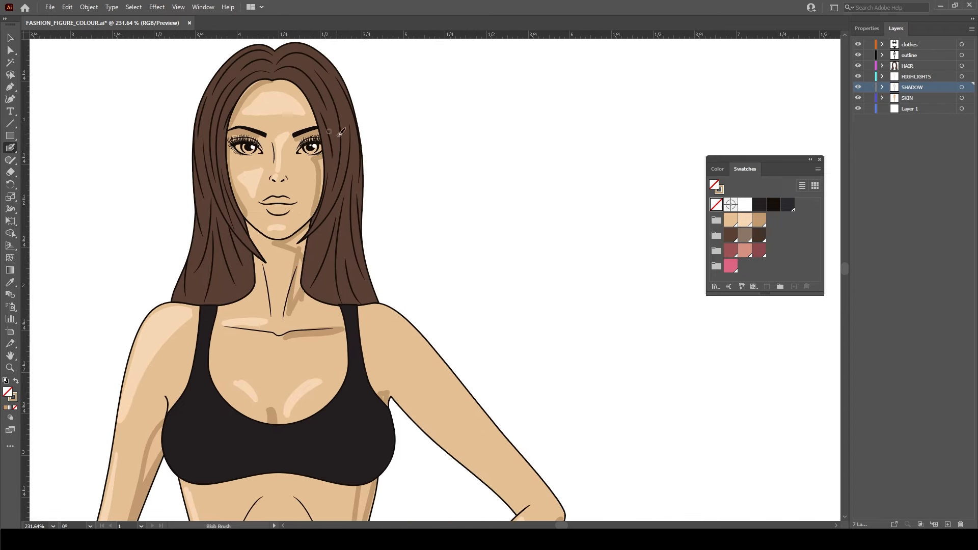
Fill the hollow shadow on the hanging arm's inner upper arm by deleting its inner path
key("a")
left_click(244, 210)
left_click_drag(168, 433, 306, 157)
left_click(295, 161)
scroll(278, 155, "up", 5)
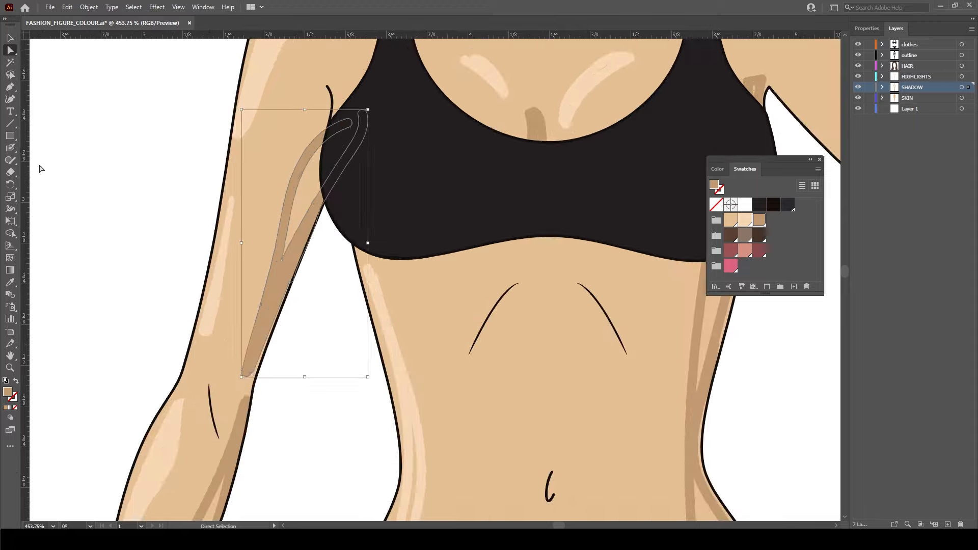
left_click(281, 260)
key("Delete")
Fill the hollow shadows down the body to the thighs and rear knee by deleting their inner paths
left_click_drag(387, 458, 325, 92)
left_click(414, 275)
left_click_drag(611, 254, 380, 241)
left_click(476, 144)
left_click_drag(443, 438, 531, 157)
left_click(275, 399)
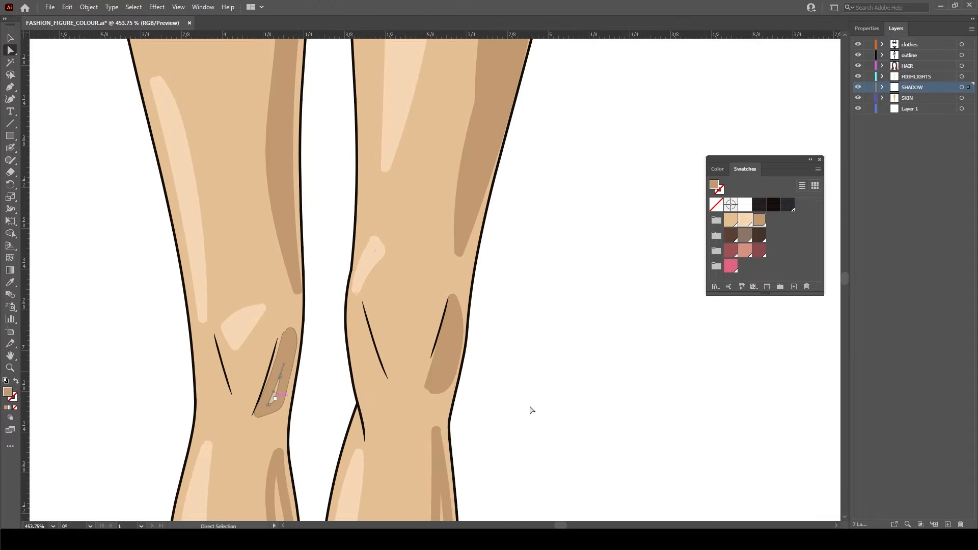
key("Delete")
Trim the edges of the front leg's outer shadow with the Eraser
left_click_drag(532, 443, 535, 102)
scroll(542, 408, "down", 3)
left_click_drag(407, 127, 484, 112)
key("a")
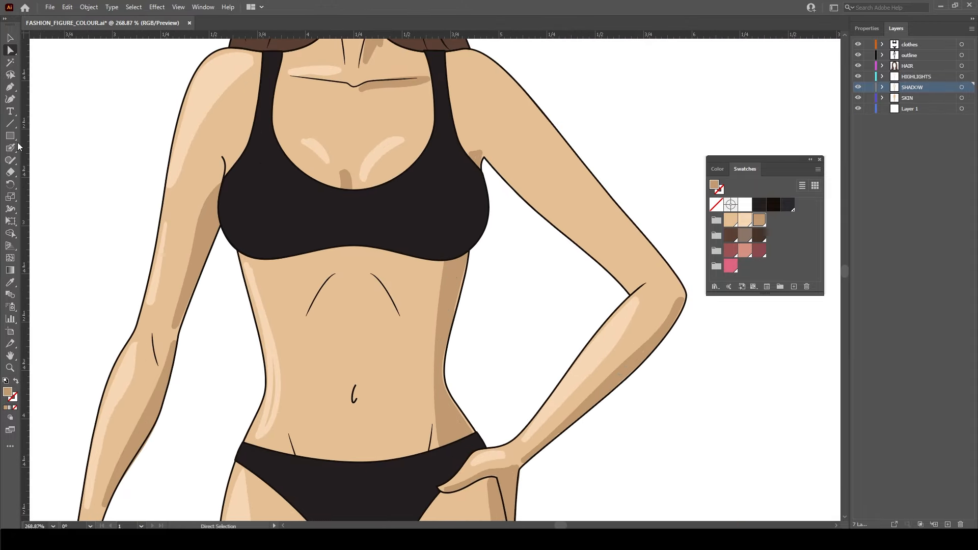
key("v")
scroll(652, 387, "up", 4)
left_click(502, 146)
key("shift+e")
left_click_drag(411, 349, 402, 76)
left_click_drag(392, 89, 386, 177)
key("v")
left_click_drag(479, 438, 483, 122)
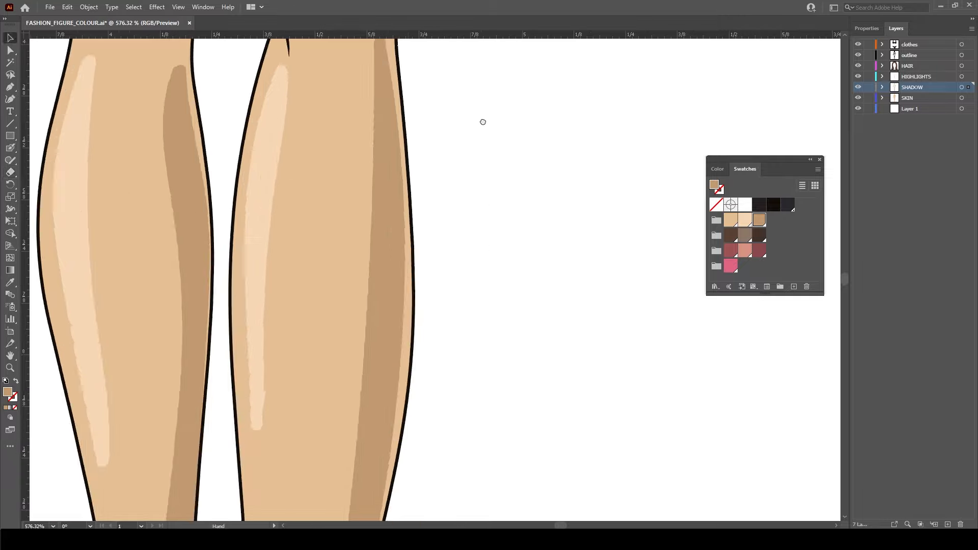
Trim the leg's shadow edge with the Eraser and delete the highlight on the bent arm's upper arm
scroll(483, 122, "down", 4)
key("shift+e")
left_click_drag(388, 229, 377, 297)
key("a")
left_click(375, 275)
left_click_drag(437, 82, 437, 205)
left_click(655, 279)
key("Delete")
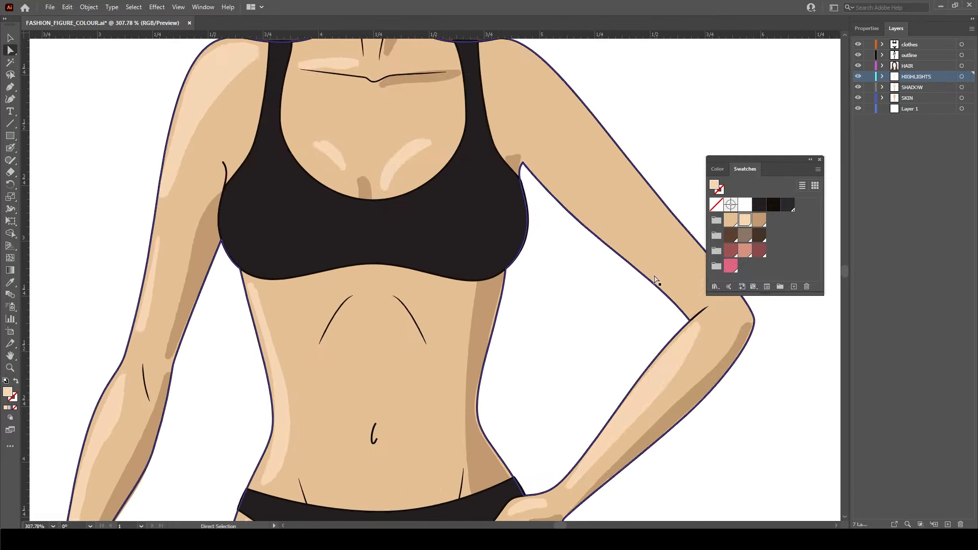
Trim the skin highlights with the Eraser, including the top of the highlight along the nose bridge
scroll(331, 152, "up", 4)
left_click(301, 168)
key("shift+e")
left_click_drag(404, 105, 305, 183)
scroll(387, 204, "down", 3)
left_click(467, 244)
key("shift+e")
left_click_drag(463, 204, 478, 219)
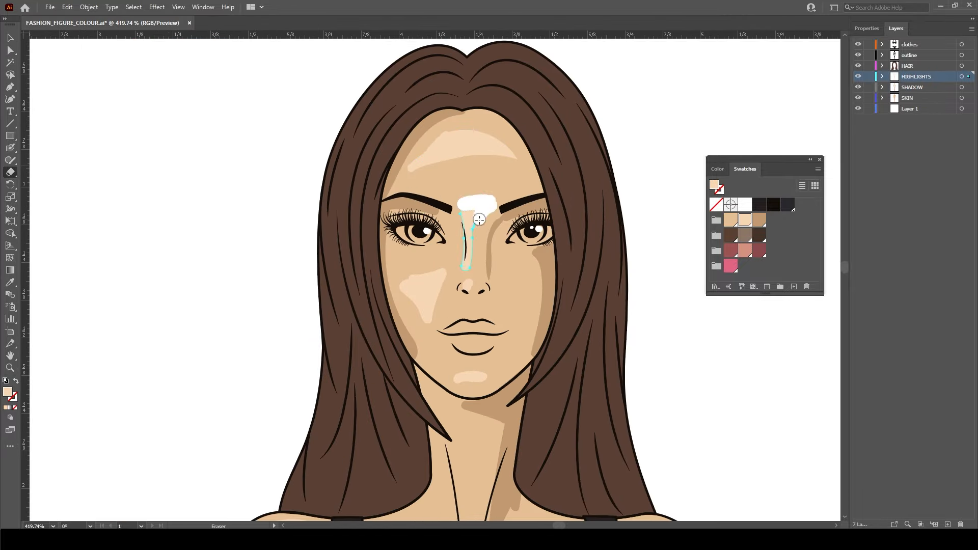
Adjust the cheek highlight and touch up the skin shadow under the chin
key("v")
left_click(425, 293)
left_click(662, 295)
left_click_drag(427, 286, 418, 278)
left_click_drag(477, 377, 504, 434)
left_click(512, 413)
key("shift+e")
key("v")
key("ctrl+0")
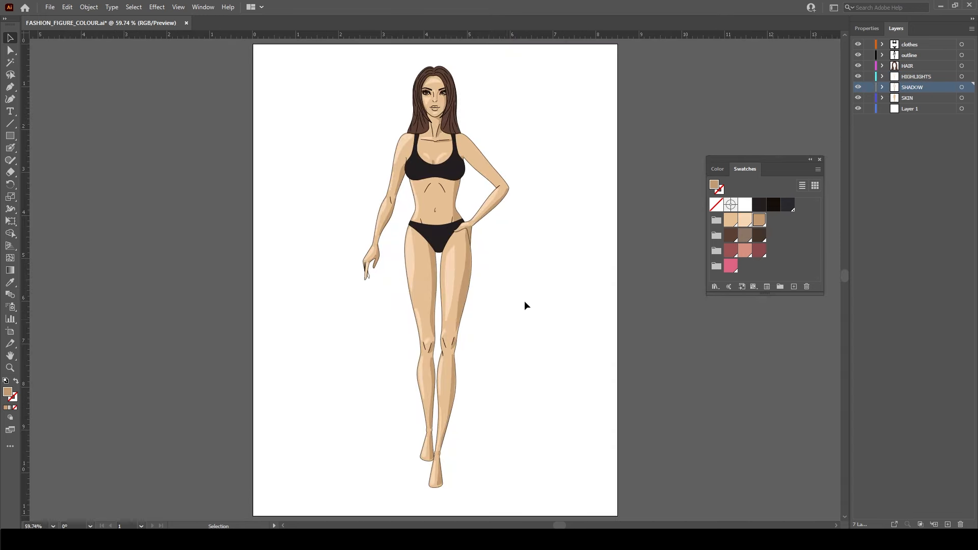
Show the Transparency panel and set the curved highlight on the bent-arm side of the chest to 72% opacity
left_click_drag(523, 180, 611, 207)
left_click_drag(471, 141, 576, 170)
left_click_drag(472, 150, 612, 158)
left_click(461, 242)
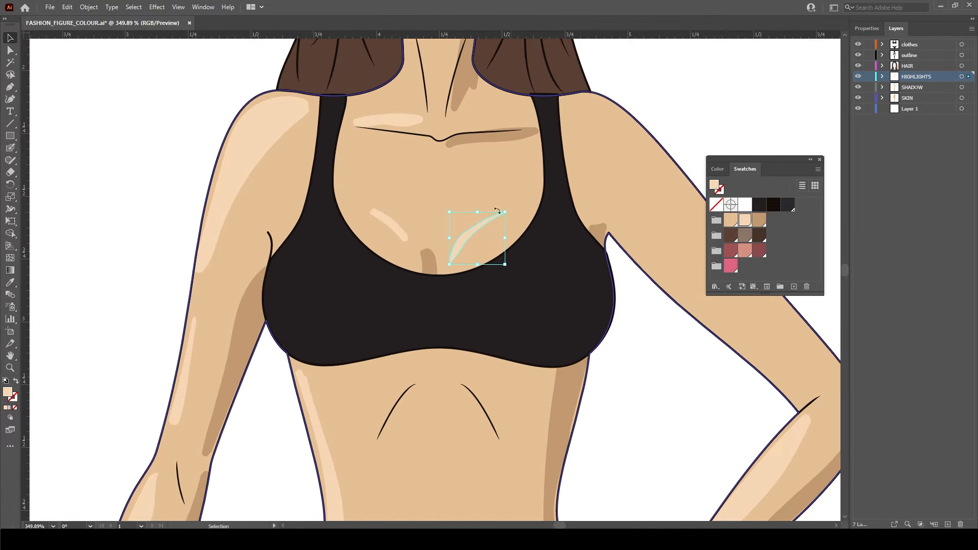
left_click(202, 7)
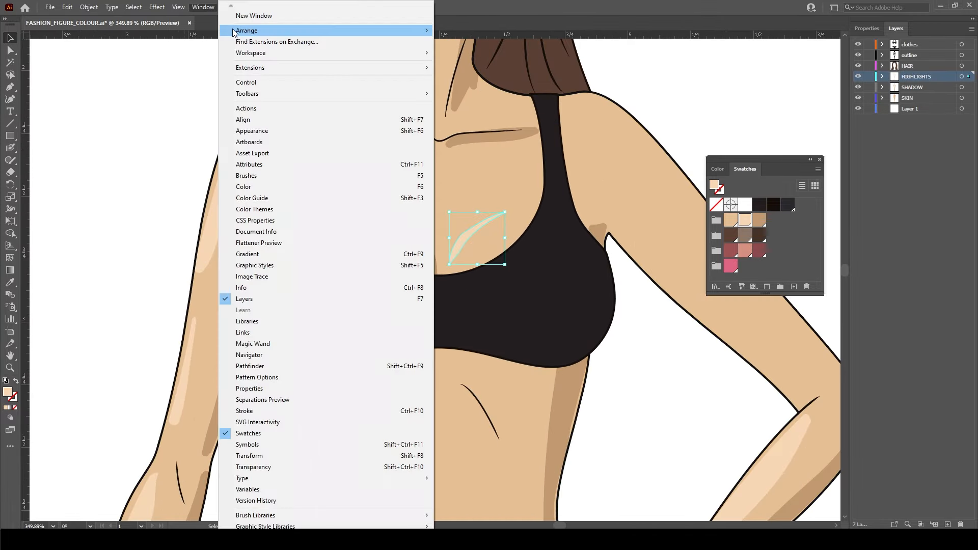
left_click(298, 467)
mouse_move(833, 357)
left_mouse_down()
mouse_move(735, 108)
mouse_move(751, 73)
left_mouse_up()
left_click(767, 97)
left_click_drag(767, 110, 758, 113)
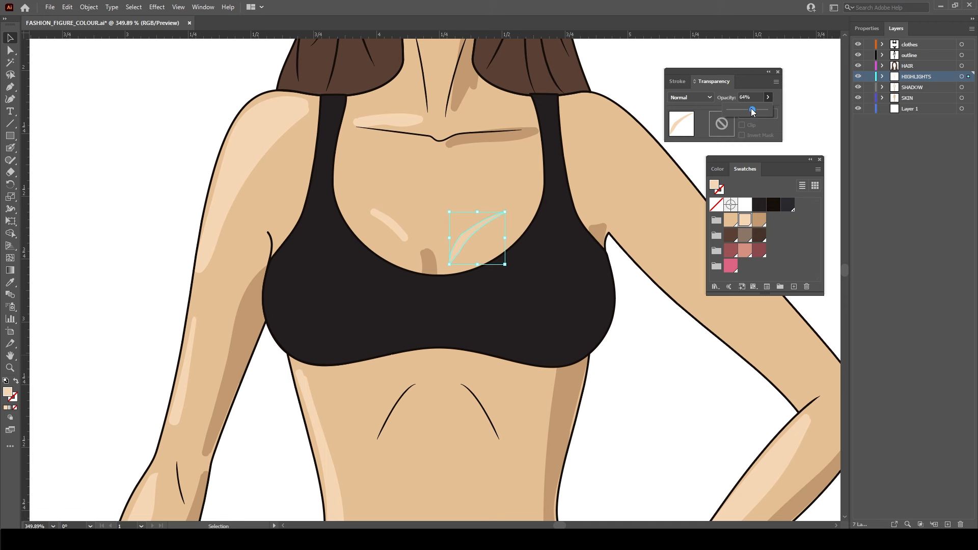
left_click(590, 162)
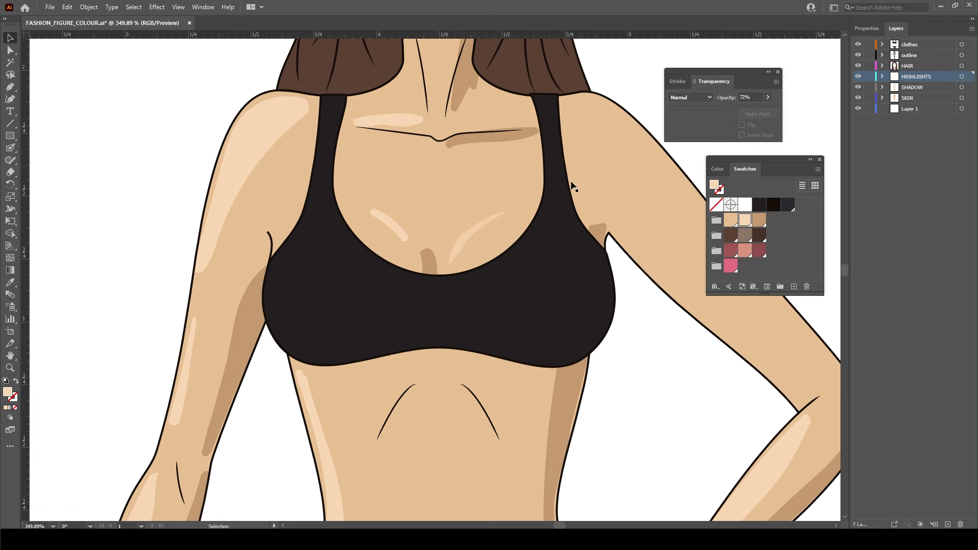
Set the chest highlight on the bent-arm side to 44% opacity and the one on the opposite side to 55%
left_click(463, 243)
left_click(768, 97)
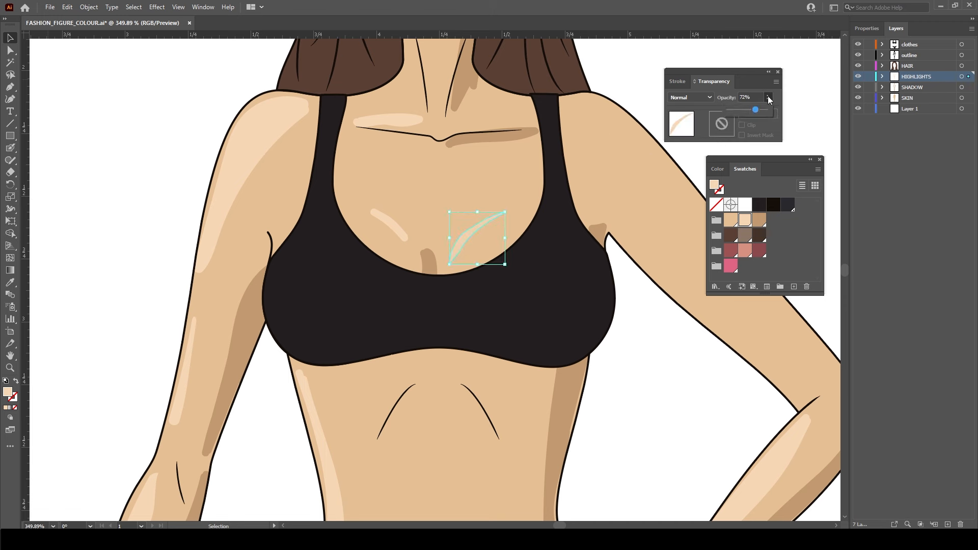
left_click(610, 74)
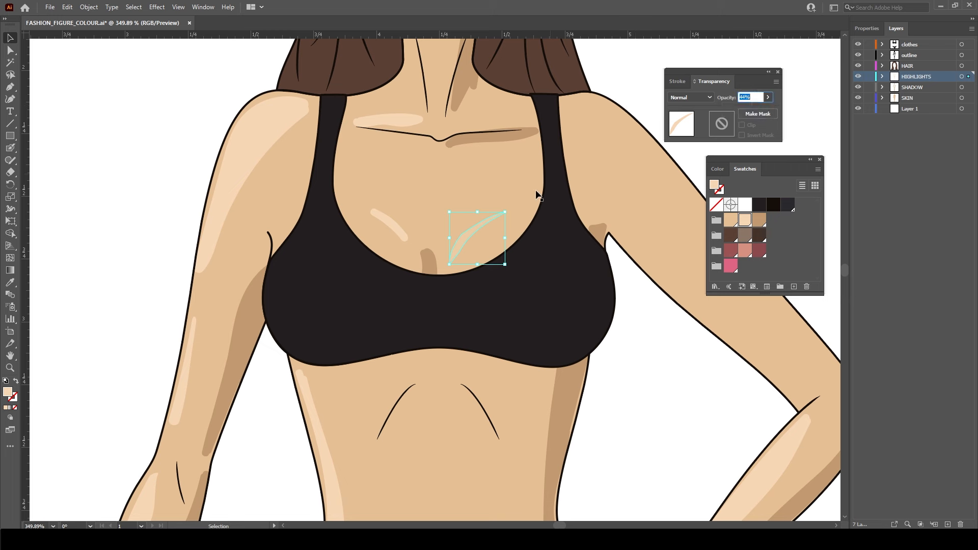
left_click(629, 72)
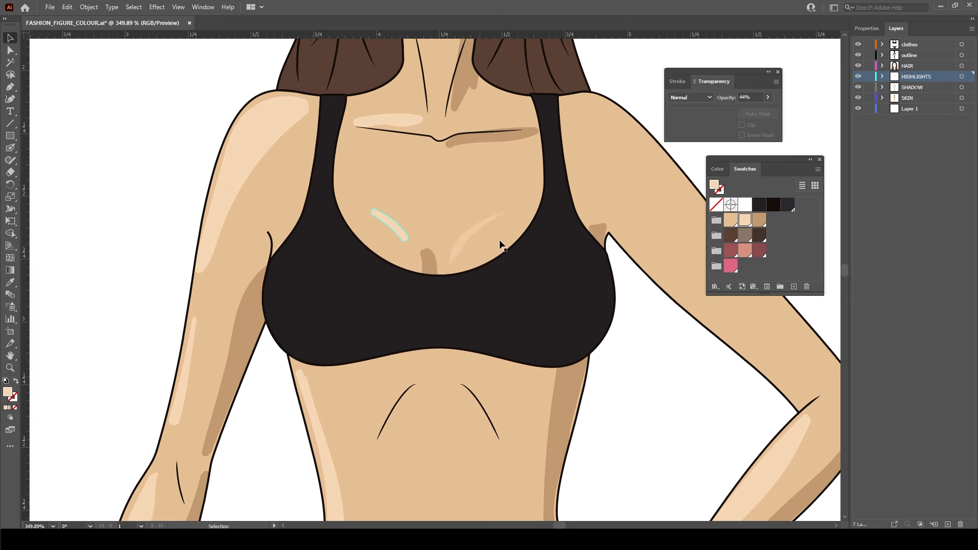
left_click(389, 224)
left_click_drag(759, 111, 741, 112)
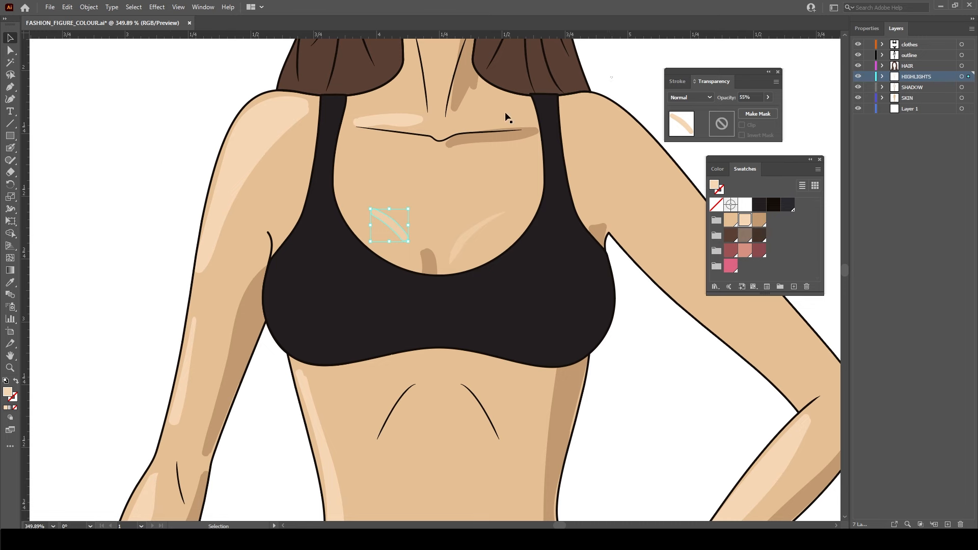
Add a layer named HIGHLIGHT directly above the HAIR layer
left_click(258, 136)
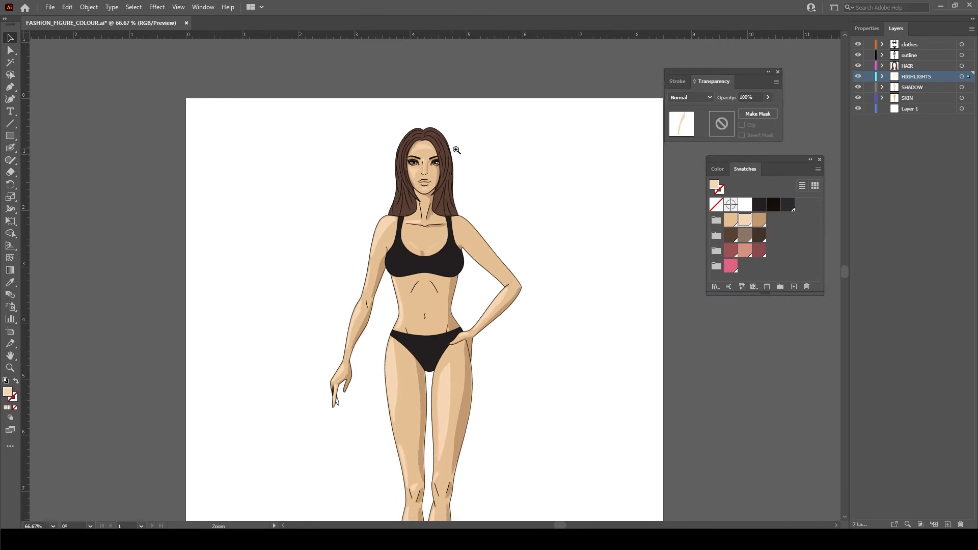
left_click_drag(456, 149, 544, 189)
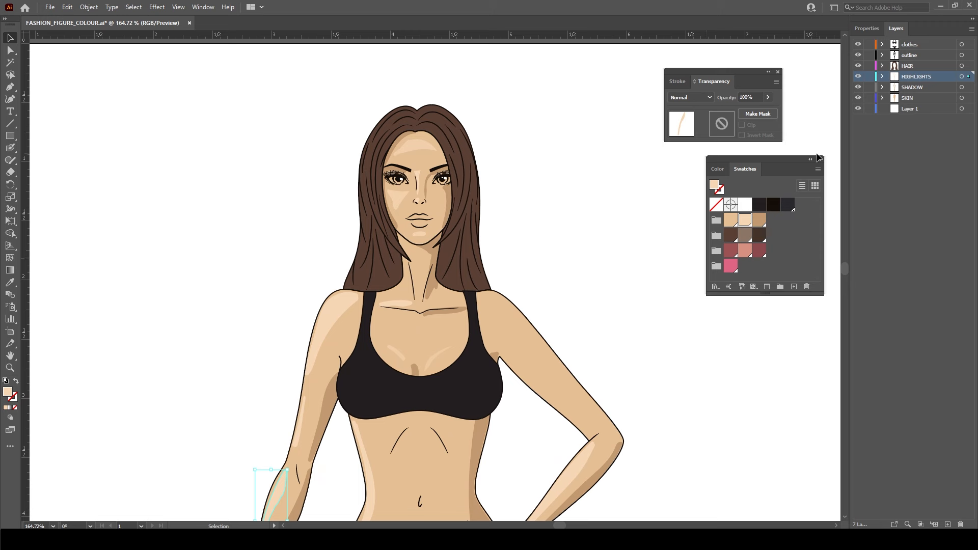
left_click(925, 66)
left_click(948, 524)
double_click(930, 66)
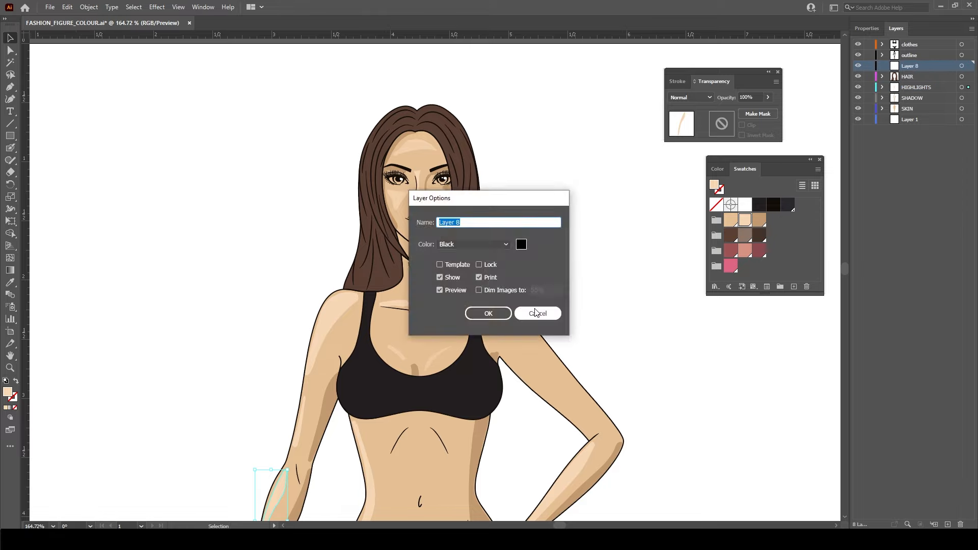
type("HIGHLIGHT")
left_click(489, 313)
Paint light brown highlights on the hair along the hanging-arm side of the face with the Blob Brush
key("shift+b")
key("v")
left_click(469, 245)
left_click(743, 236)
key("shift+b")
scroll(361, 202, "up", 5)
left_click_drag(383, 71, 375, 219)
left_click_drag(430, 58, 381, 302)
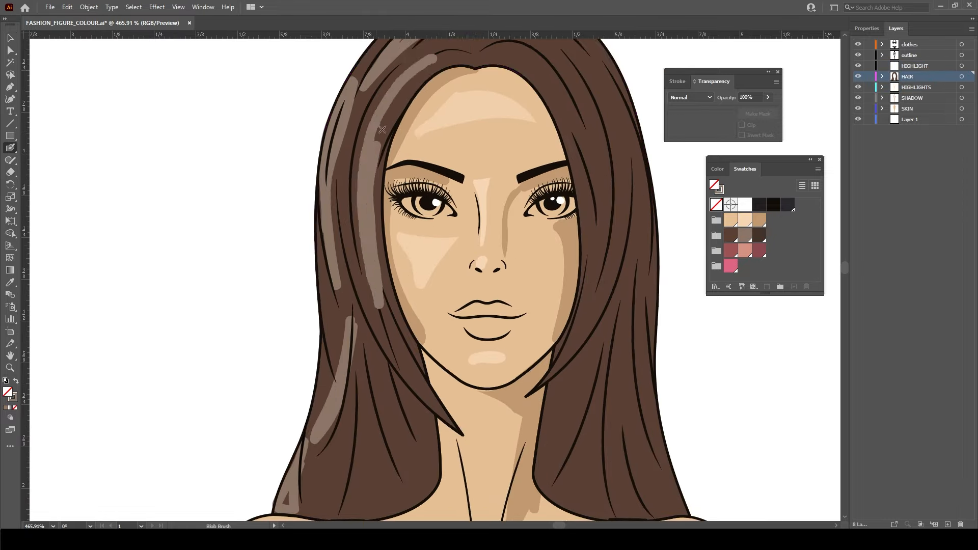
Paint more light brown highlights on the lower hair and on the strands at the bent-arm side
left_click_drag(397, 90, 295, 160)
left_click_drag(359, 94, 410, 95)
left_click_drag(431, 145, 421, 415)
key("ctrl+z")
left_click_drag(479, 222, 468, 316)
left_click_drag(486, 318, 417, 420)
Move the painted hair highlights onto the HIGHLIGHT layer and fill the hollow ones by deleting their inner paths
key("v")
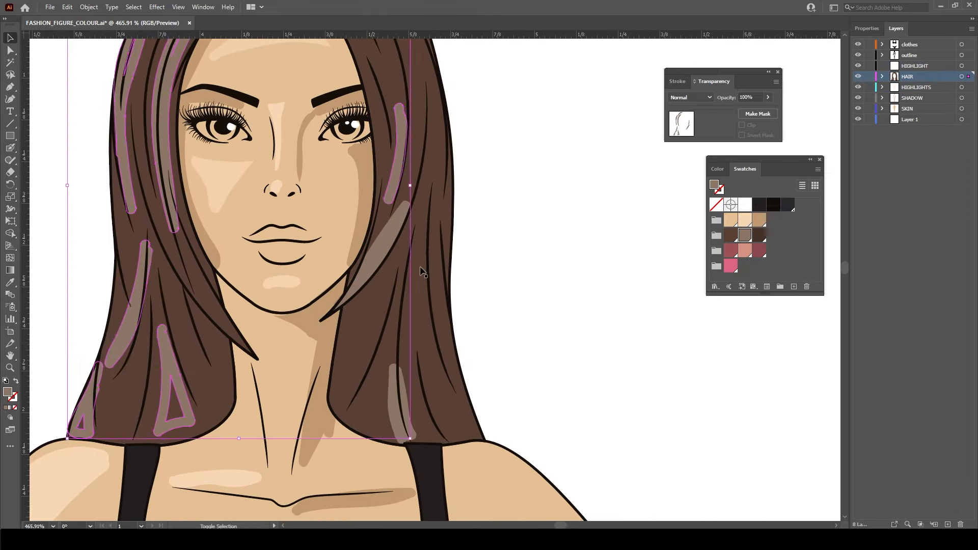
left_click_drag(968, 77, 968, 65)
key("a")
left_click(858, 55)
left_click(249, 131)
left_click(236, 428)
left_click(393, 317)
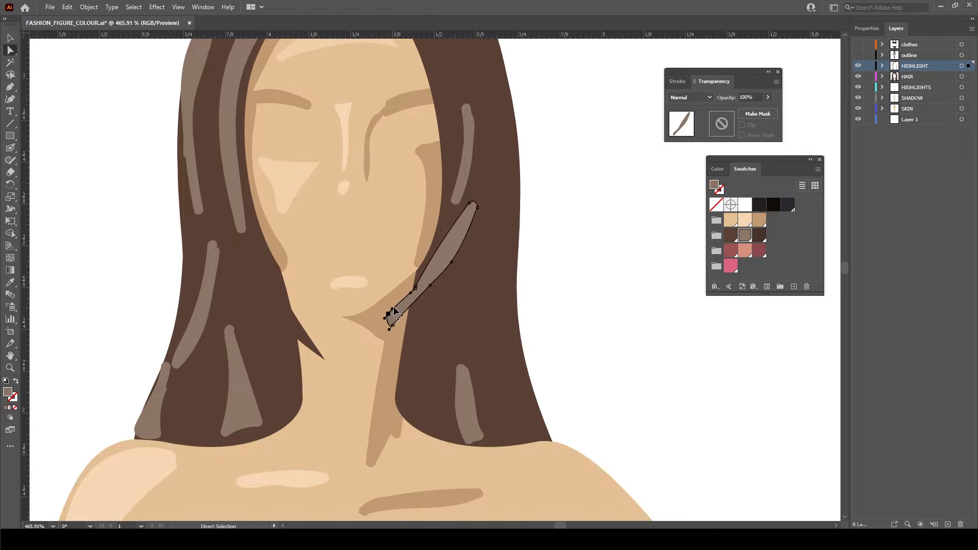
left_click(859, 55)
Add a layer named SHADOW between the HIGHLIGHT and HAIR layers
left_click(947, 525)
double_click(914, 77)
type("SHADOW")
Paint dark brown shadow strokes with the Blob Brush through the hair on the hanging-arm side
left_click(759, 235)
key("shift+b")
left_click_drag(271, 272, 242, 105)
left_click_drag(275, 332, 289, 418)
left_click_drag(217, 285, 170, 426)
left_click_drag(219, 326, 201, 436)
Paint dark brown shadows at the hair parting and through the hair on the bent-arm side
left_click_drag(336, 183, 336, 306)
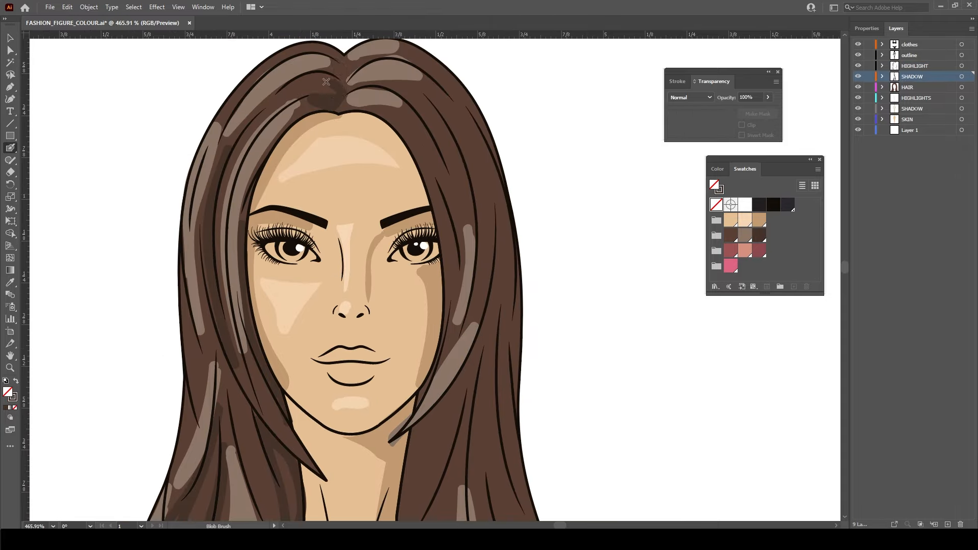
left_click_drag(438, 286, 427, 141)
left_click_drag(380, 255, 449, 133)
left_click_drag(458, 148, 454, 273)
Fill the hollow hair shadows by deleting their inner paths while the outline and HIGHLIGHT layers are hidden
key("a")
left_click(858, 55)
left_click(858, 66)
left_click(199, 375)
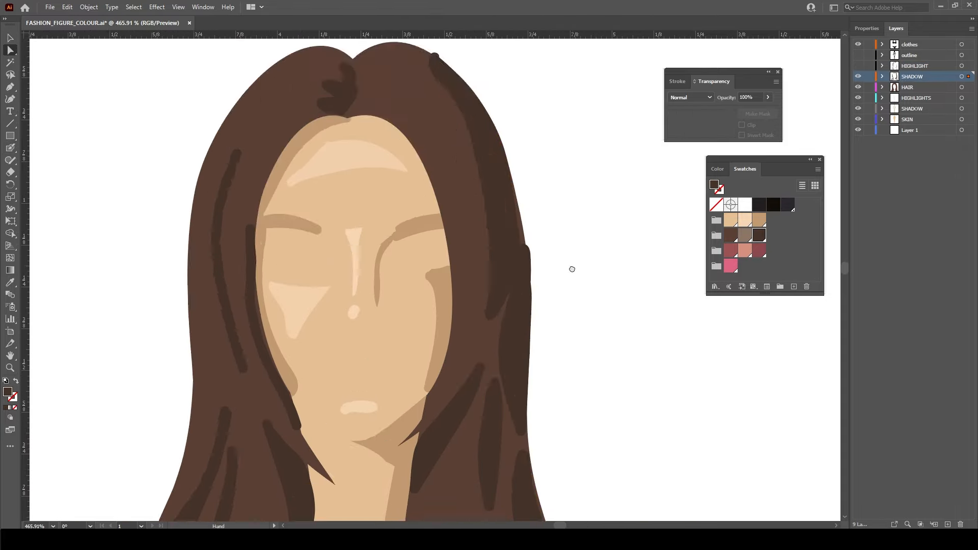
left_click(519, 331)
left_click(858, 55)
Erase the parts of the hair shadows that spill past the outline on the bent-arm side
key("shift+e")
left_click_drag(466, 195, 460, 223)
left_click_drag(526, 466, 513, 253)
mouse_move(561, 91)
left_mouse_down()
mouse_move(607, 412)
mouse_move(637, 517)
left_mouse_up()
left_click(249, 204, "ctrl")
left_click_drag(229, 357, 473, 206)
Trim the shadows in the lower hair on the hanging-arm side to the strand lines with the Eraser
left_click(10, 38)
left_click(233, 316)
left_click_drag(356, 458, 362, 64)
key("shift+e")
left_click_drag(401, 336, 375, 219)
left_click_drag(375, 326, 336, 219)
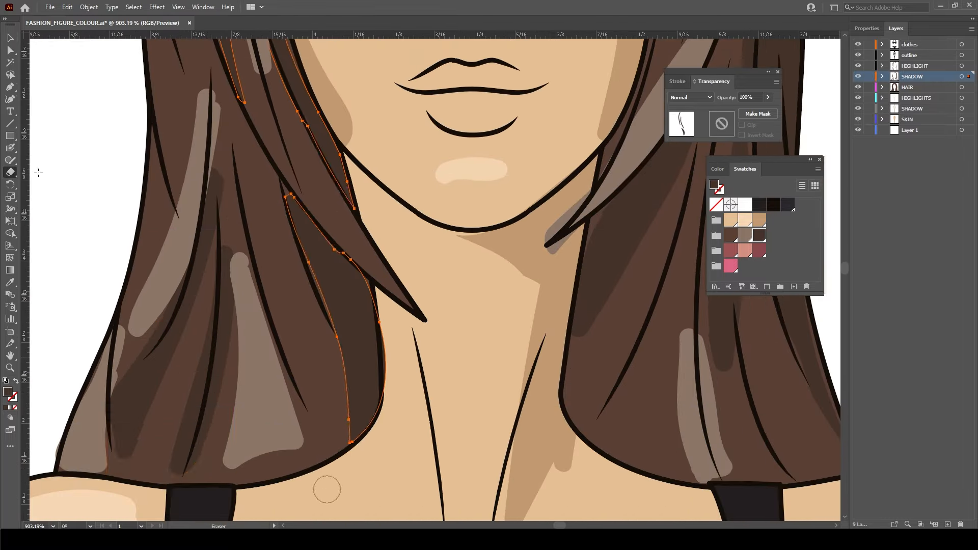
left_click(174, 331, "ctrl")
Trim the edges of the hair highlights on the crown with the Eraser
scroll(377, 286, "down", 5)
key("v")
left_click(379, 120)
scroll(460, 196, "up", 5)
left_click(269, 240)
key("shift+e")
left_click_drag(236, 399, 244, 287)
left_click_drag(103, 199, 233, 183)
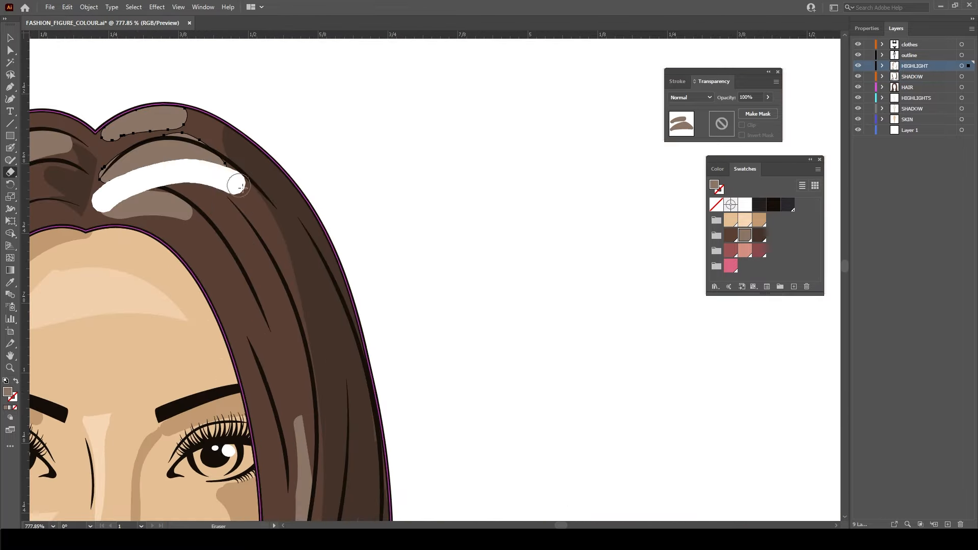
Trim the highlights in the lower hair on the hanging-arm side to fit between the strand lines
left_click(267, 185, "ctrl")
left_click_drag(153, 407, 390, 137)
left_click_drag(264, 283, 272, 331)
left_click_drag(243, 363, 299, 192)
left_click_drag(293, 356, 326, 247)
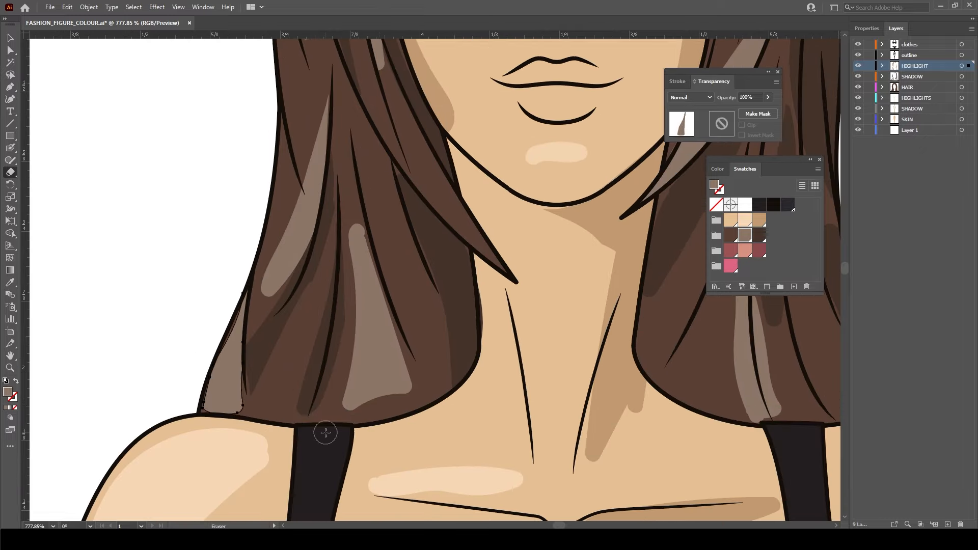
Lower the opacity of the hair highlights on the hanging-arm side
scroll(326, 306, "down", 5)
key("v")
left_click(299, 286)
left_click(768, 98)
left_click_drag(768, 107, 755, 107)
left_click(482, 76)
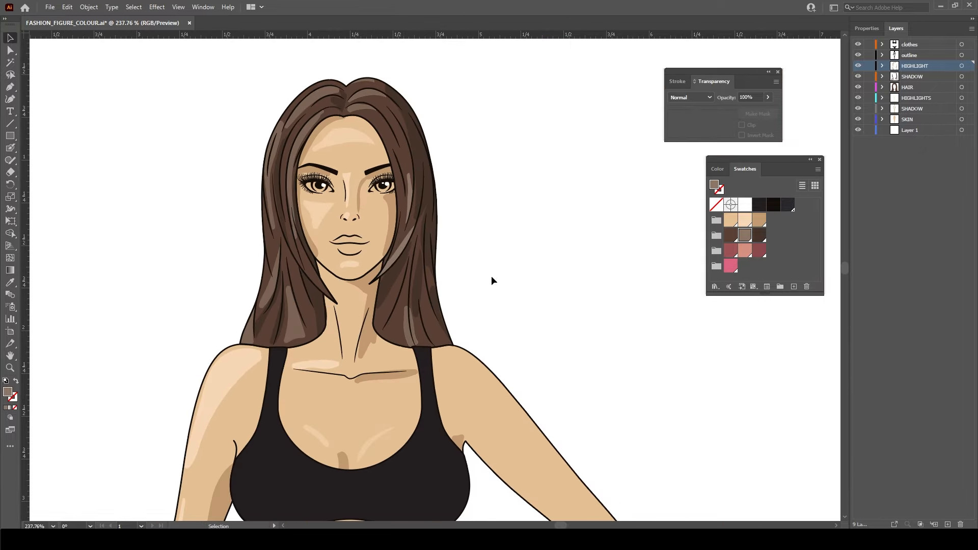
Delete the empty FACE layer
scroll(491, 276, "down", 4)
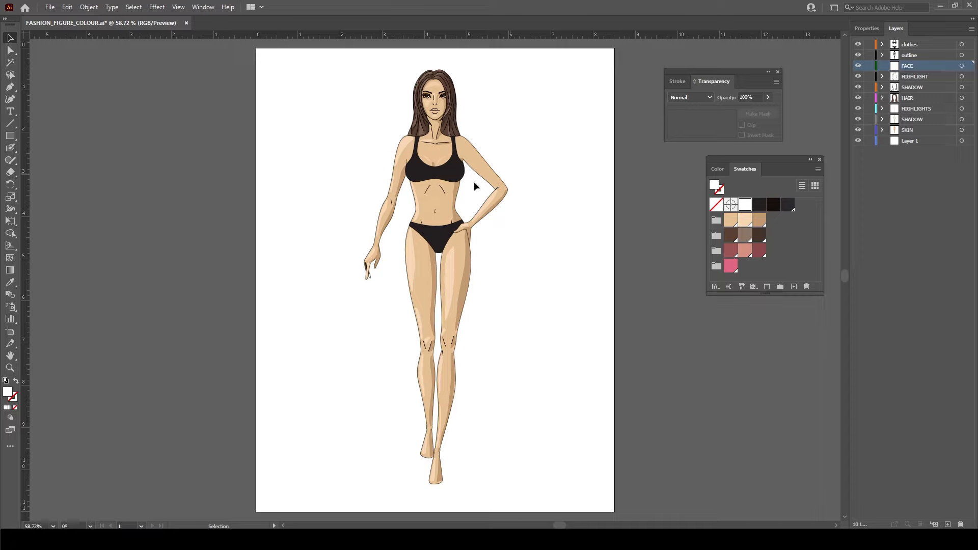
left_click_drag(414, 83, 530, 177)
left_click_drag(474, 148, 565, 185)
left_click_drag(475, 195, 526, 202)
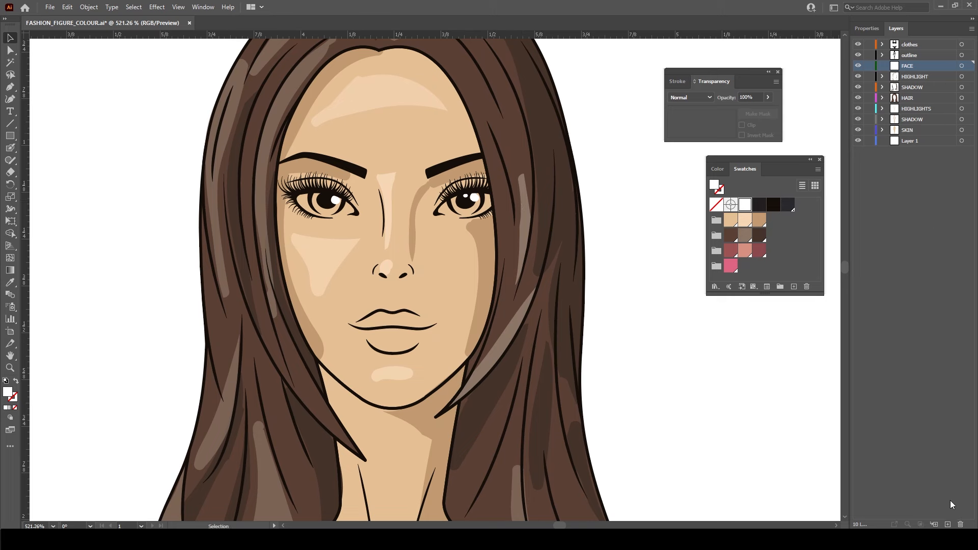
left_click(960, 525)
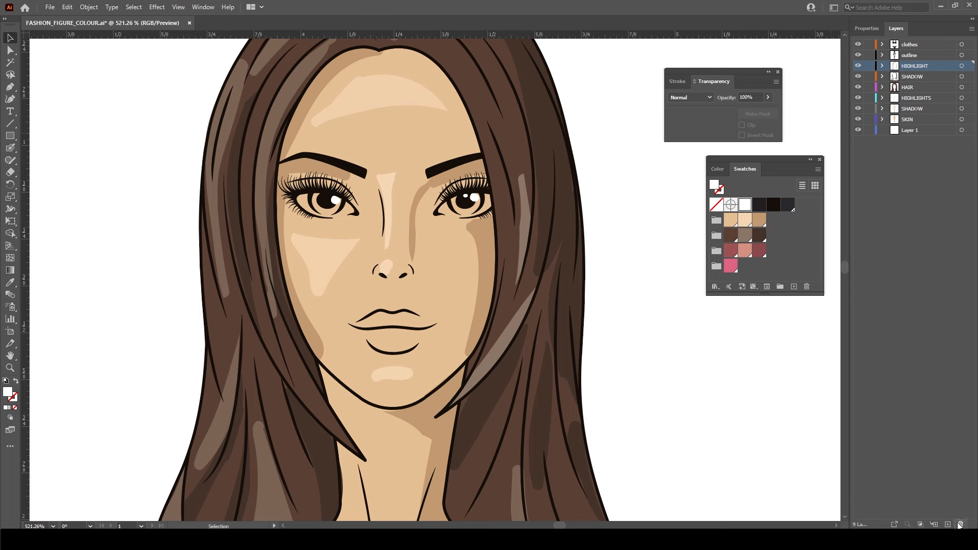
Add a new layer named FACE above the HIGHLIGHT layer and lock all the other layers
key("ctrl+0")
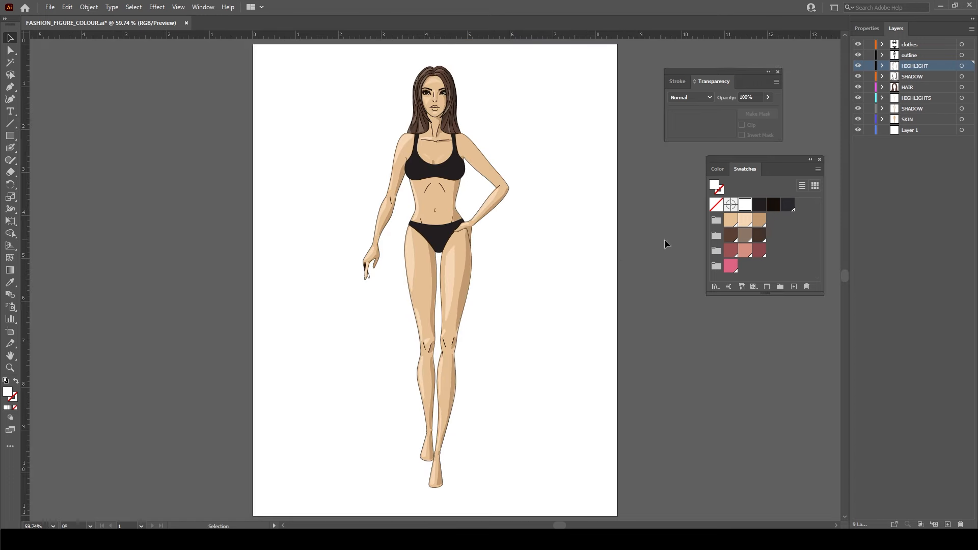
left_click_drag(396, 66, 574, 116)
left_click_drag(624, 171, 542, 194)
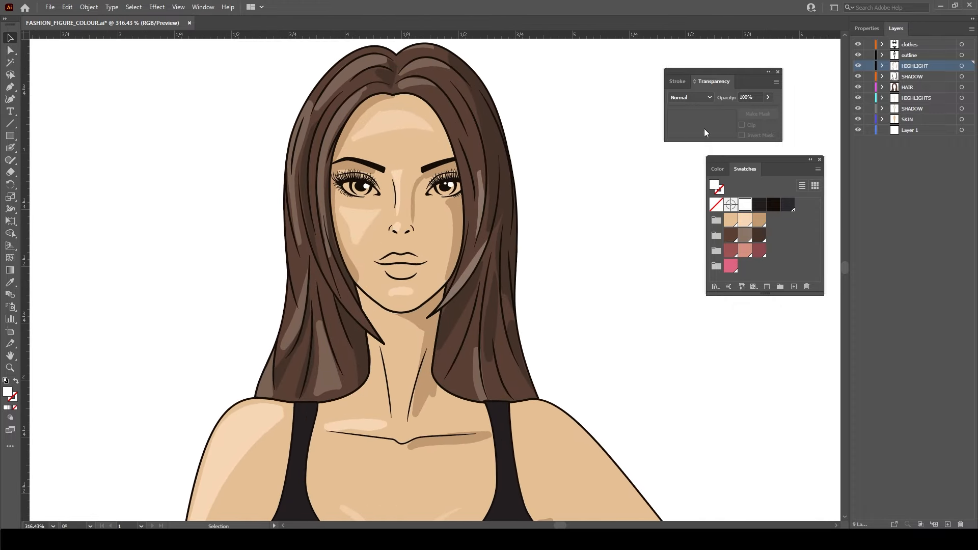
left_click(947, 524)
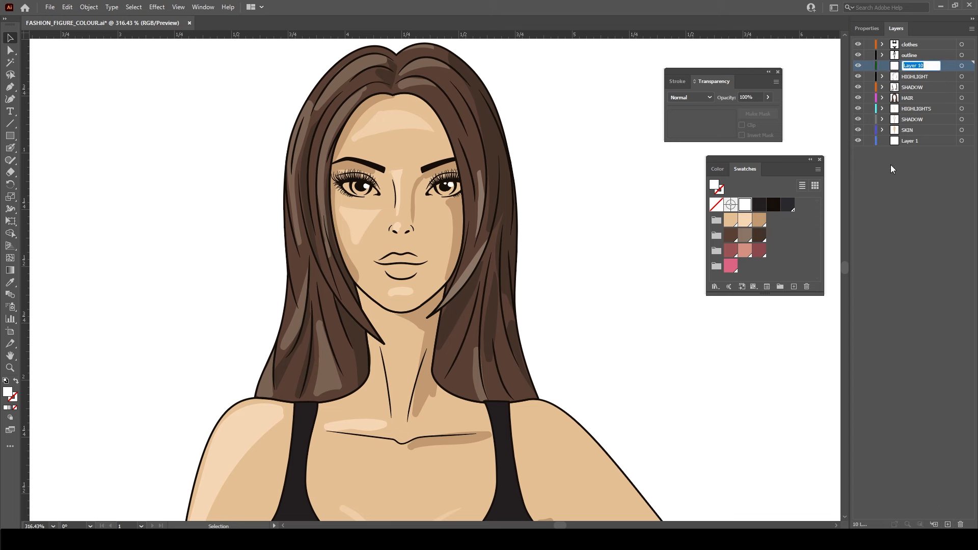
type("FACE")
key("Return")
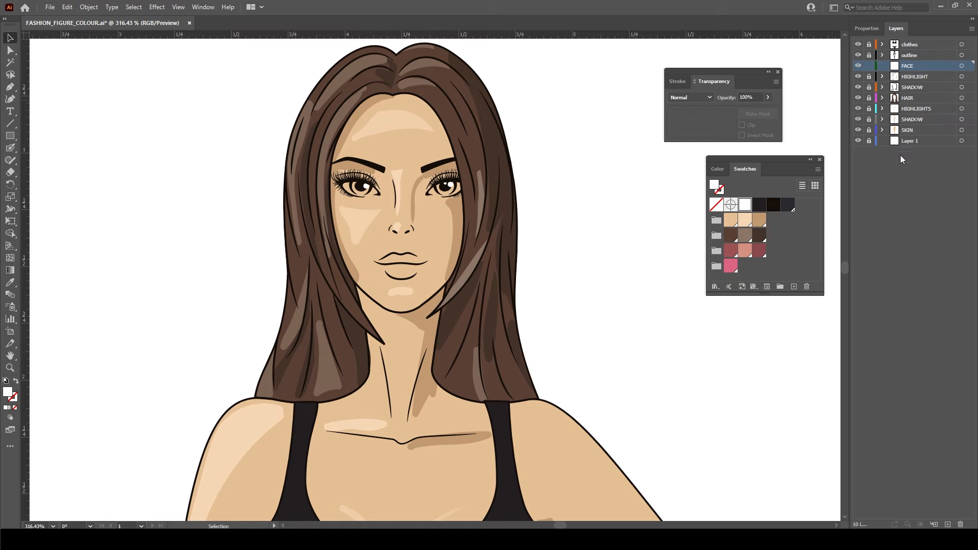
Paint the white of the eye on the hanging-arm side with the Blob Brush on the FACE layer
left_click_drag(350, 171, 549, 213)
key("shift+b")
scroll(394, 240, "up", 2)
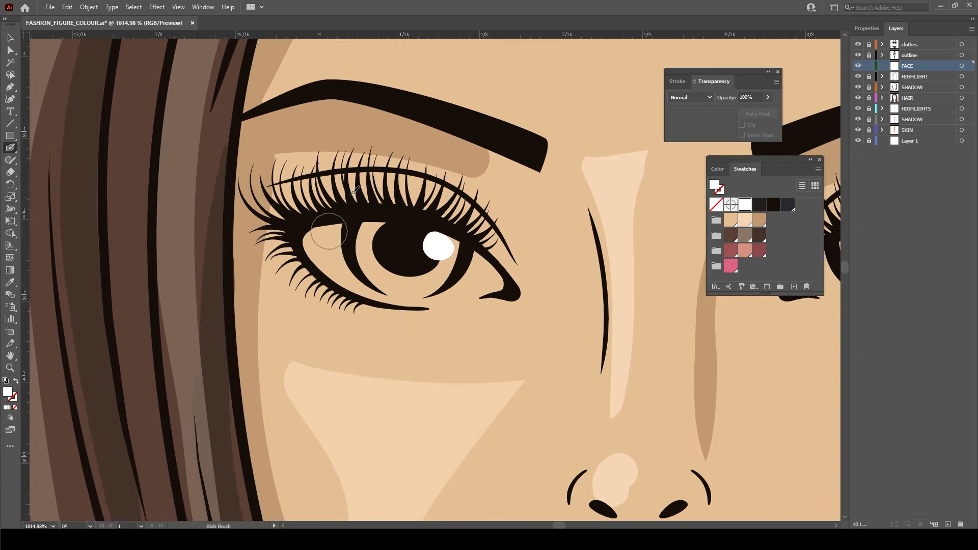
mouse_move(354, 219)
left_mouse_down()
mouse_move(313, 224)
mouse_move(306, 255)
mouse_move(402, 288)
mouse_move(463, 288)
mouse_move(489, 277)
mouse_move(466, 252)
left_mouse_up()
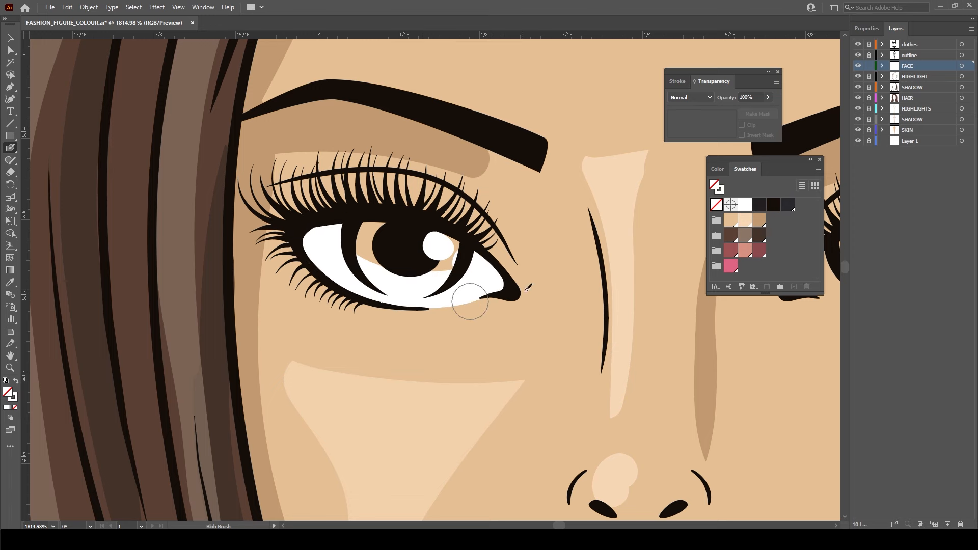
Paint the white of the eye on the bent-arm side, undoing the misplaced strokes
key("space")
mouse_move(603, 280)
left_mouse_down()
mouse_move(493, 251)
mouse_move(205, 244)
left_mouse_up()
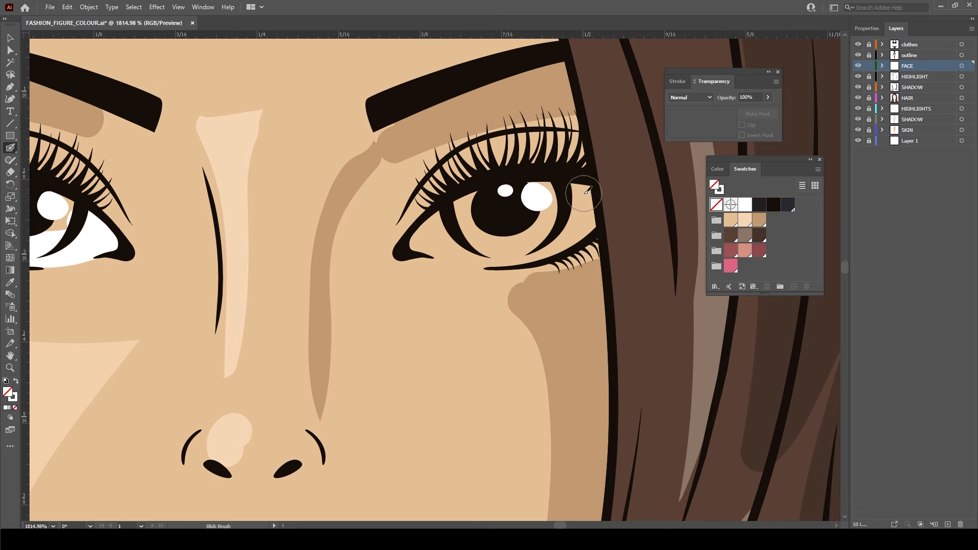
left_click(581, 194)
mouse_move(583, 193)
left_mouse_down()
mouse_move(573, 229)
mouse_move(546, 243)
mouse_move(420, 250)
mouse_move(438, 214)
mouse_move(454, 217)
mouse_move(451, 240)
mouse_move(518, 244)
mouse_move(563, 232)
mouse_move(582, 200)
mouse_move(572, 195)
left_mouse_up()
key("ctrl+z")
left_click_drag(441, 222, 437, 224)
key("ctrl+z")
key("ctrl+z")
mouse_move(499, 260)
left_mouse_down()
mouse_move(600, 264)
mouse_move(634, 245)
left_mouse_up()
left_click_drag(320, 238, 355, 211)
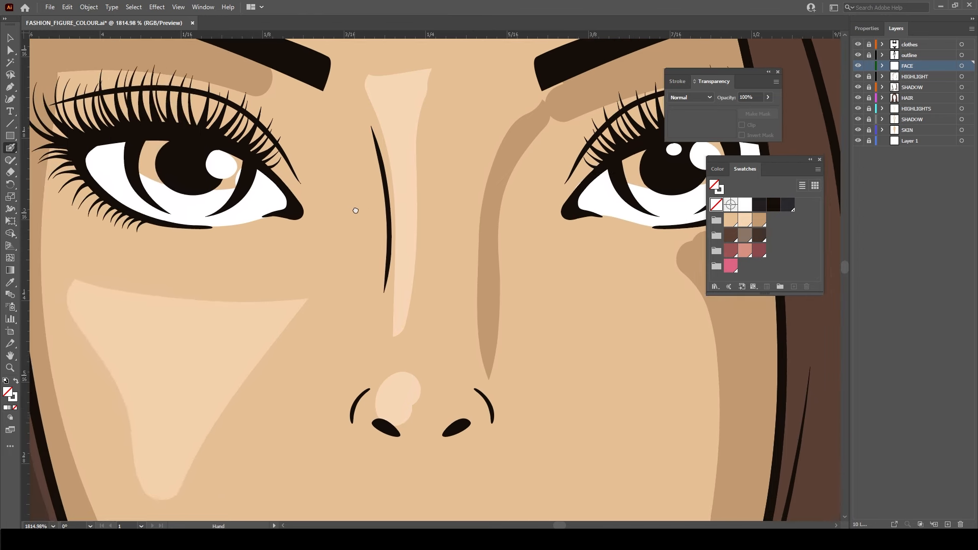
left_click_drag(455, 253, 458, 265)
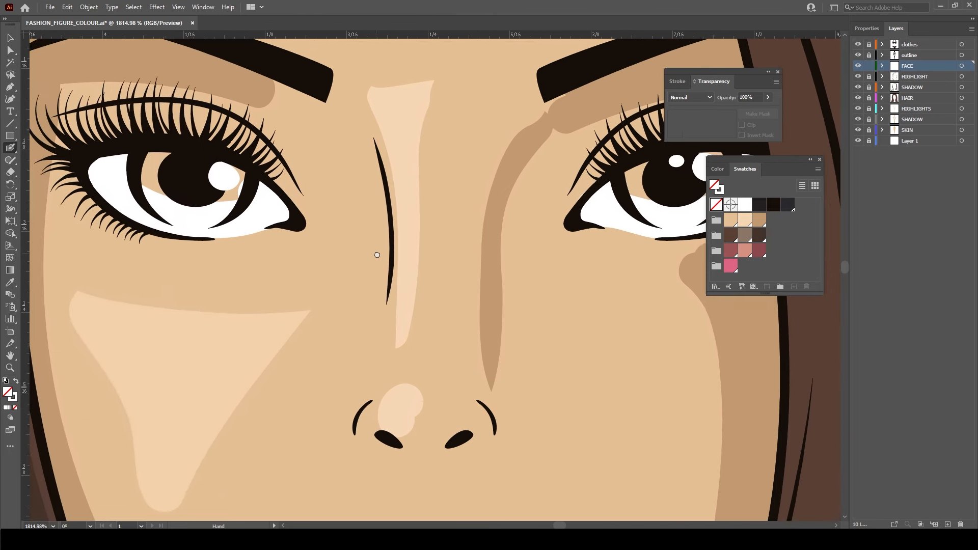
Paint the irises of both eyes dark brown with the Blob Brush, using a brown stroke and no fill
left_click(730, 241)
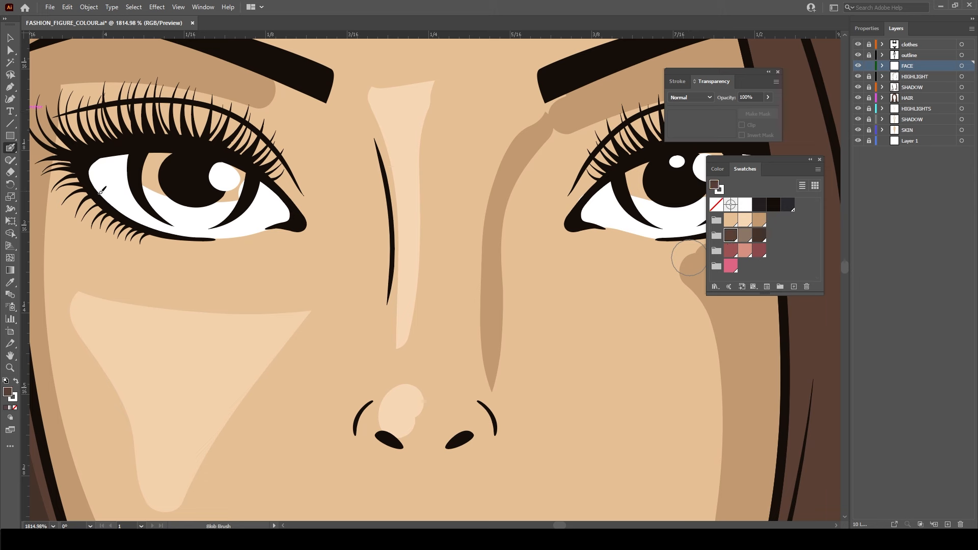
key("v")
left_click(15, 382)
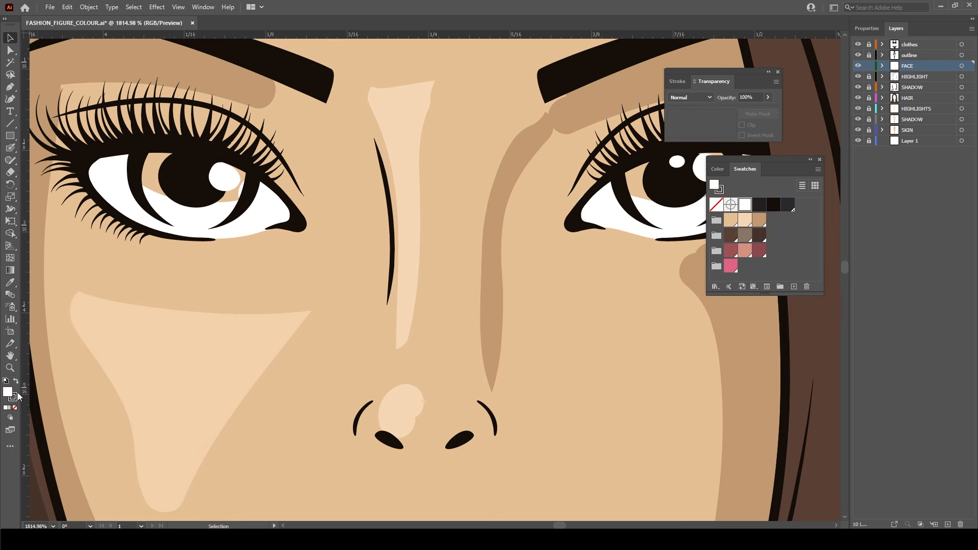
left_click(15, 407)
key("shift+b")
mouse_move(153, 153)
left_mouse_down()
mouse_move(163, 188)
mouse_move(194, 224)
mouse_move(229, 211)
mouse_move(248, 186)
mouse_move(237, 177)
left_mouse_up()
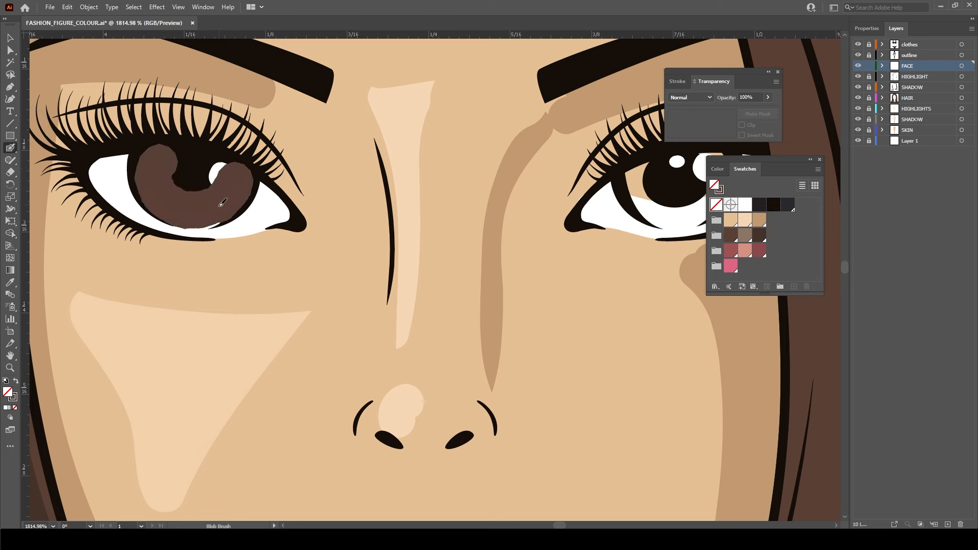
left_click_drag(211, 209, 193, 211)
left_click_drag(164, 182, 162, 185)
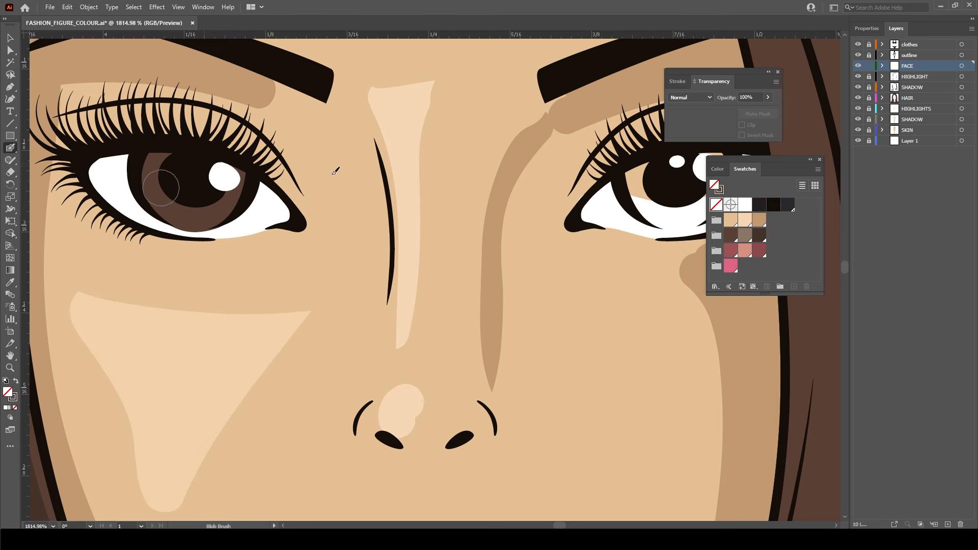
left_click_drag(580, 246, 399, 259)
mouse_move(459, 184)
left_mouse_down()
mouse_move(492, 237)
mouse_move(493, 221)
mouse_move(512, 225)
mouse_move(523, 210)
mouse_move(513, 229)
mouse_move(548, 186)
mouse_move(504, 158)
left_mouse_up()
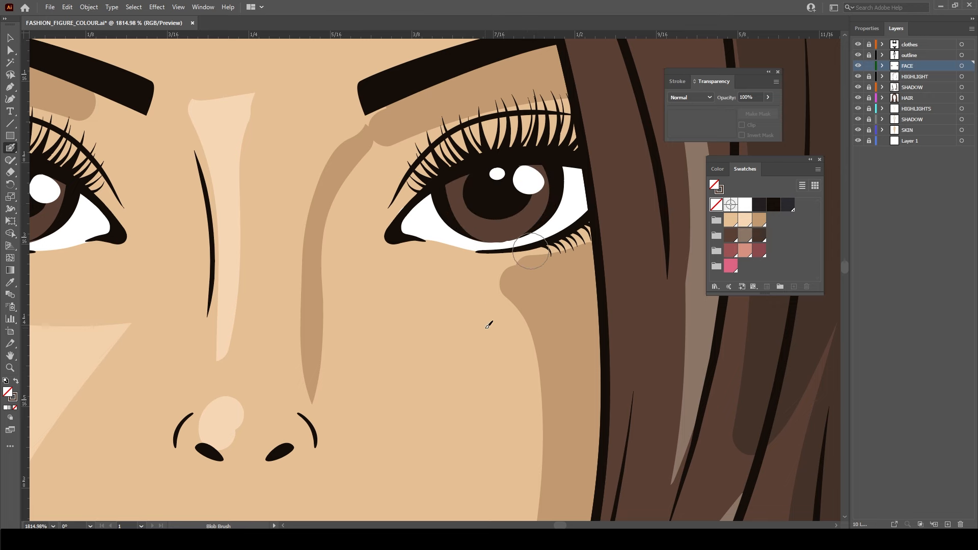
Make the stroke colour active and reduce the default Blob Brush size for painting the lips
key("ctrl+0")
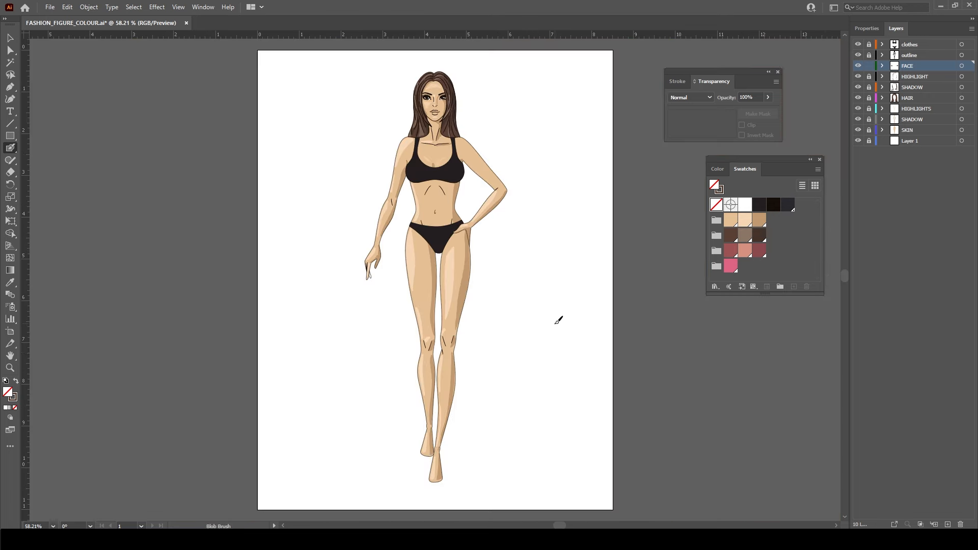
left_click_drag(432, 84, 591, 203)
left_click_drag(457, 203, 497, 179)
left_click_drag(425, 199, 475, 203)
left_click_drag(543, 196, 504, 217)
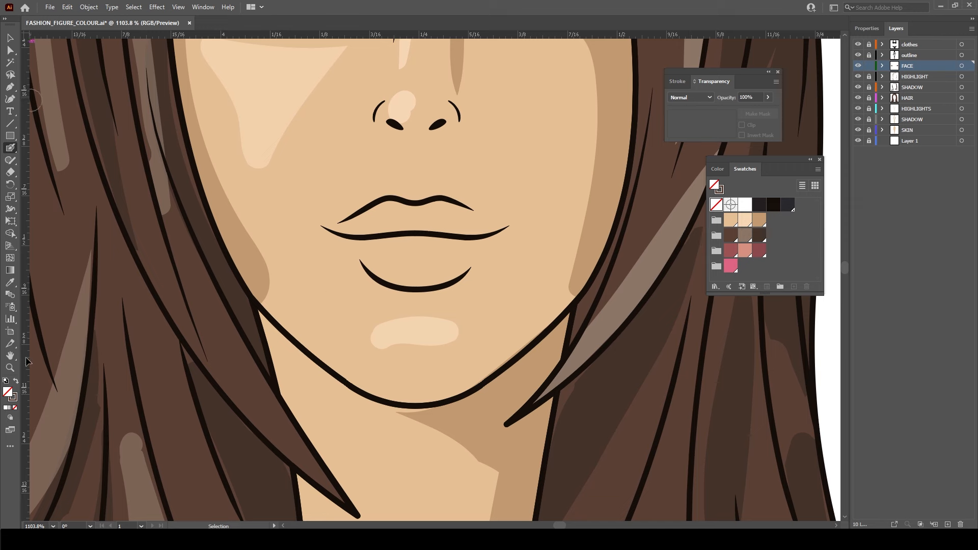
left_click(14, 398)
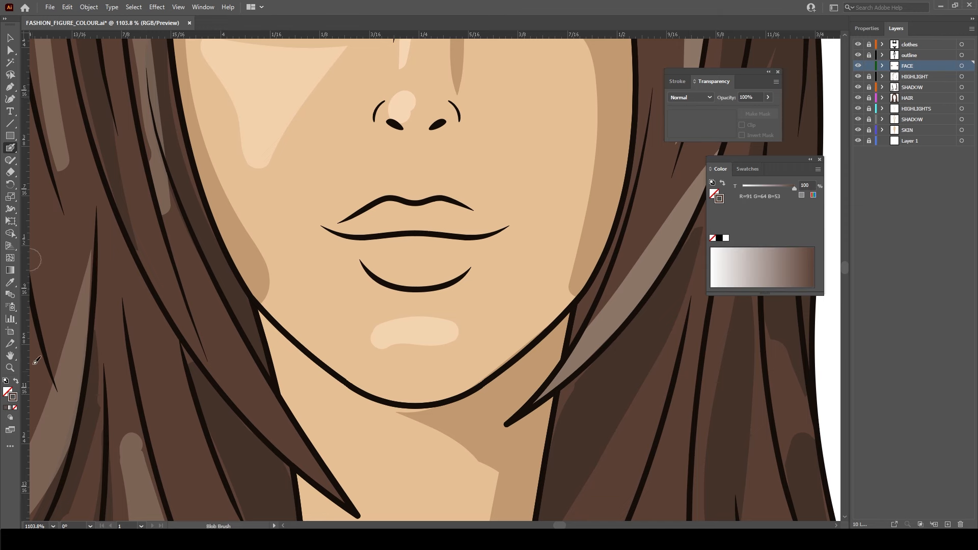
double_click(11, 148)
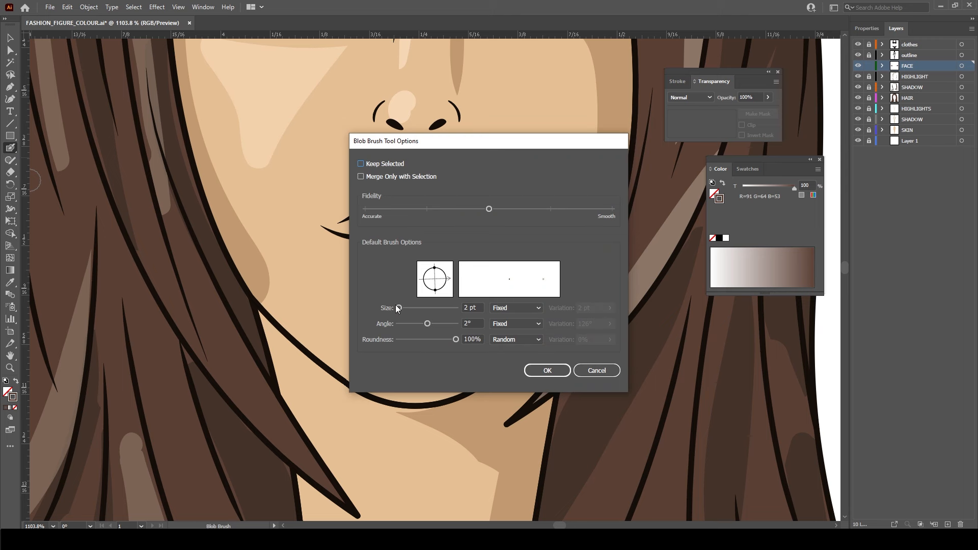
left_click_drag(399, 309, 393, 309)
left_click(547, 371)
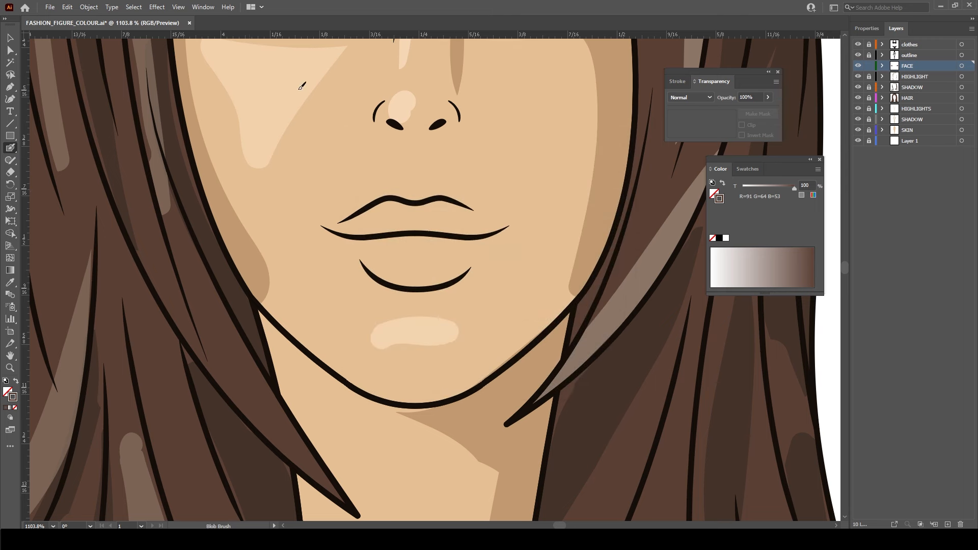
Outline the upper and lower lips in the muted red swatch with the Blob Brush, joining the strokes into a closed ring
left_click(748, 170)
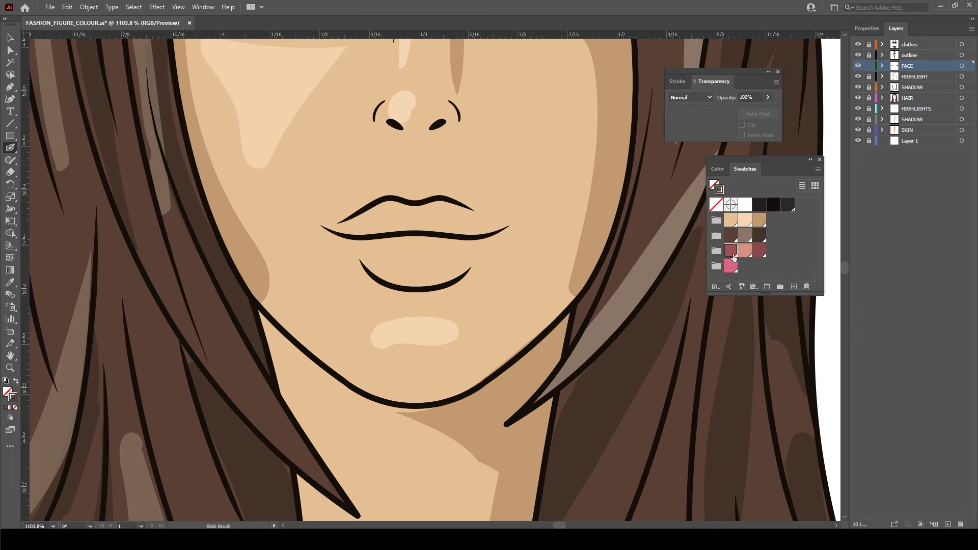
key("space")
left_click_drag(535, 124, 555, 163)
key("ctrl+space")
left_click(382, 254)
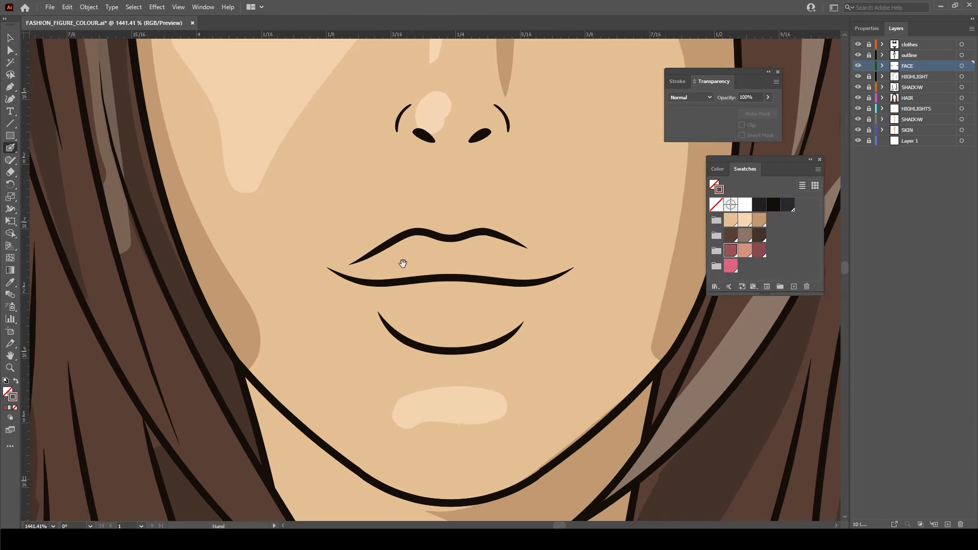
mouse_move(348, 268)
left_mouse_down()
mouse_move(409, 241)
mouse_move(482, 239)
mouse_move(575, 272)
mouse_move(537, 292)
mouse_move(506, 332)
mouse_move(464, 342)
mouse_move(413, 334)
mouse_move(324, 268)
left_mouse_up()
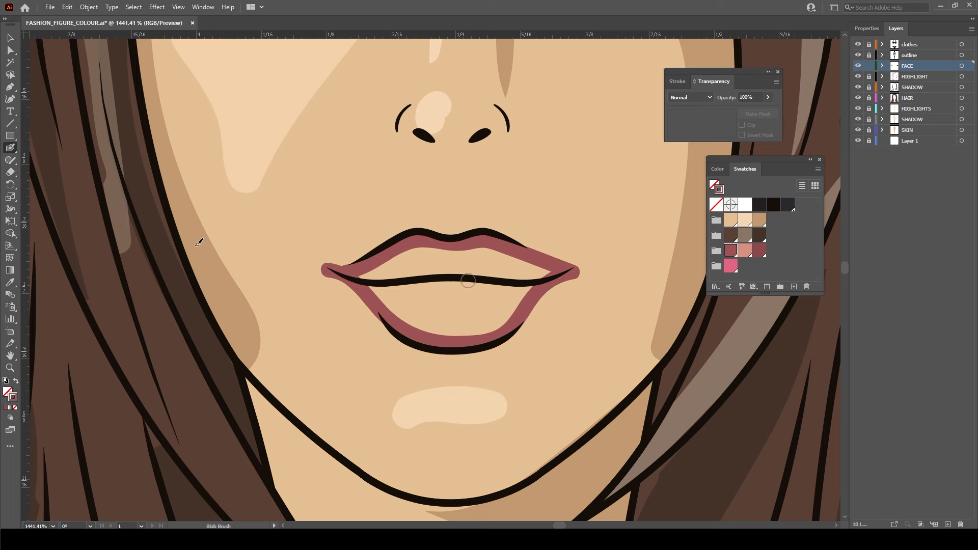
Delete the inner path of the lip outline with Direct Selection so both lips are solid muted red
left_click(10, 50)
left_click(406, 256)
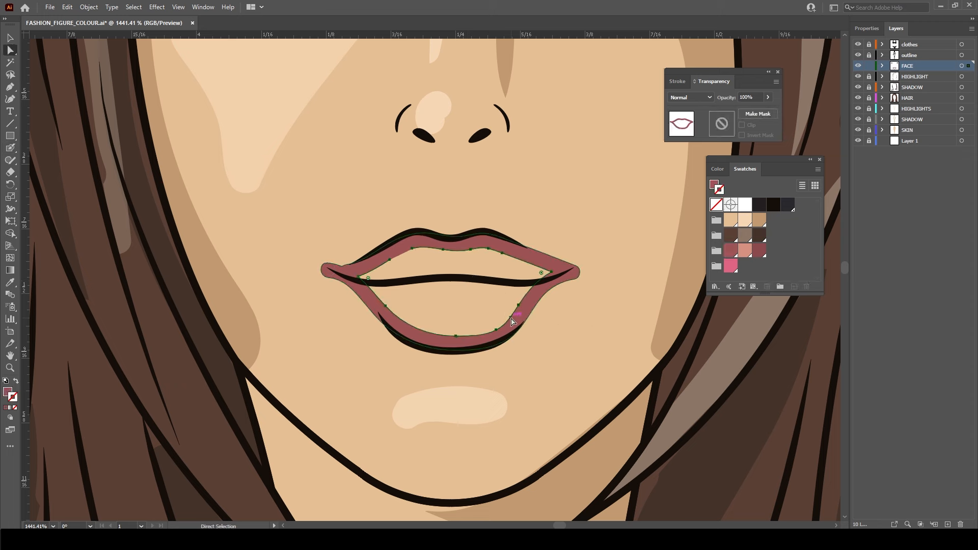
key("Delete")
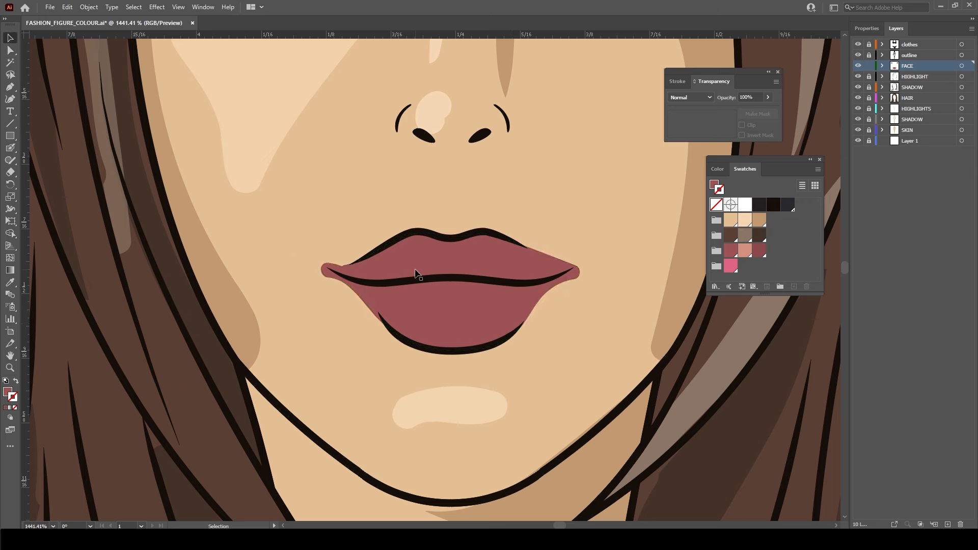
Erase the lip colour that spills past the mouth corner on the hanging-arm side
key("ctrl+a")
left_click(15, 176)
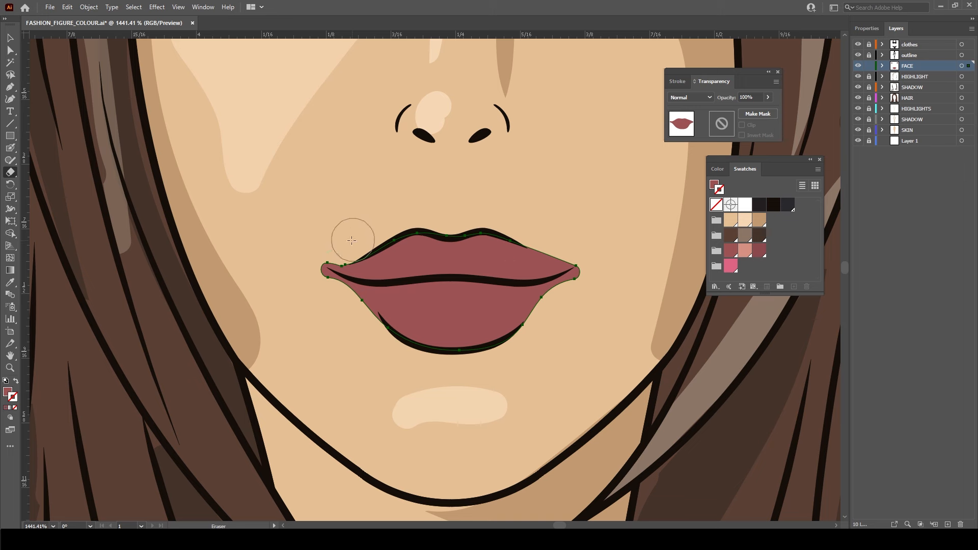
left_click_drag(349, 234, 334, 250)
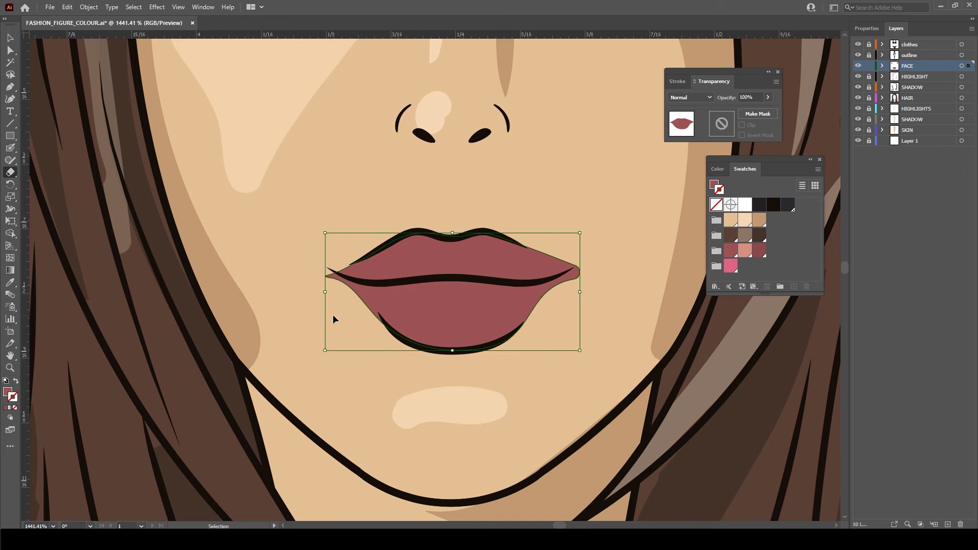
key("ctrl+z")
mouse_move(363, 335)
left_mouse_down()
mouse_move(317, 284)
mouse_move(256, 262)
left_mouse_up()
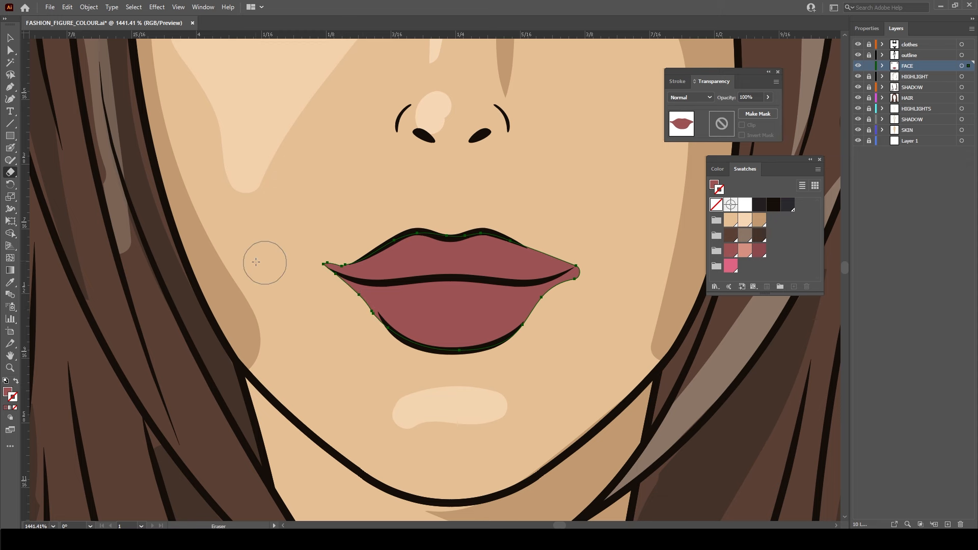
mouse_move(360, 231)
left_mouse_down()
mouse_move(326, 246)
mouse_move(286, 232)
left_mouse_up()
Erase the overflowing lip colour at the mouth corner on the bent-arm side and refine the upper-lip edge there
mouse_move(612, 278)
left_mouse_down()
mouse_move(578, 284)
mouse_move(539, 333)
mouse_move(572, 296)
mouse_move(614, 275)
left_mouse_up()
key("ctrl+z")
mouse_move(570, 305)
left_mouse_down()
mouse_move(564, 310)
mouse_move(572, 291)
mouse_move(615, 276)
left_mouse_up()
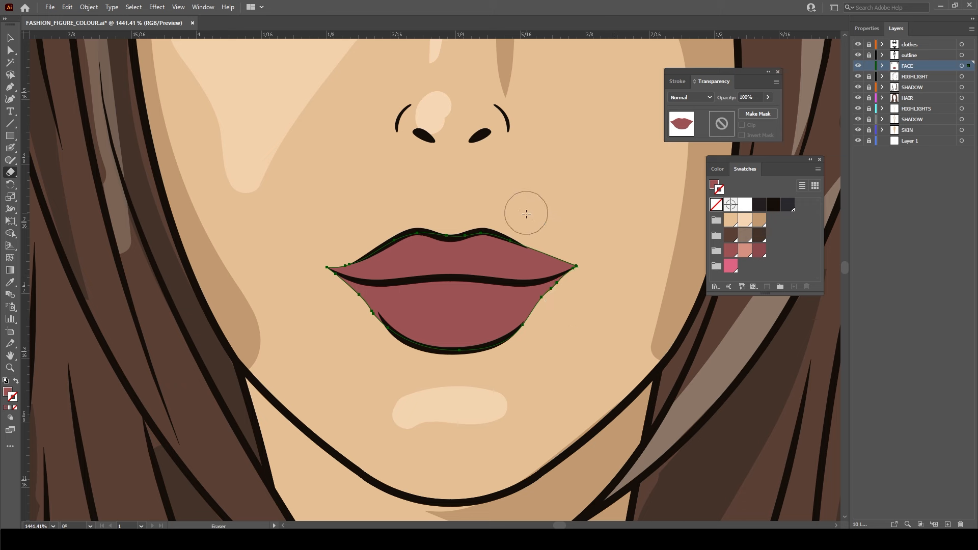
mouse_move(525, 214)
left_mouse_down()
mouse_move(540, 233)
mouse_move(583, 241)
left_mouse_up()
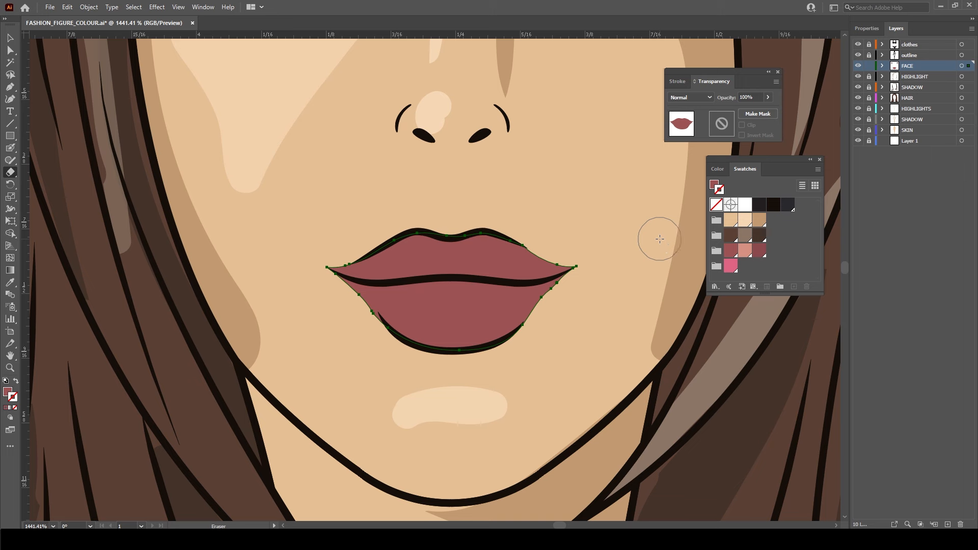
key("v")
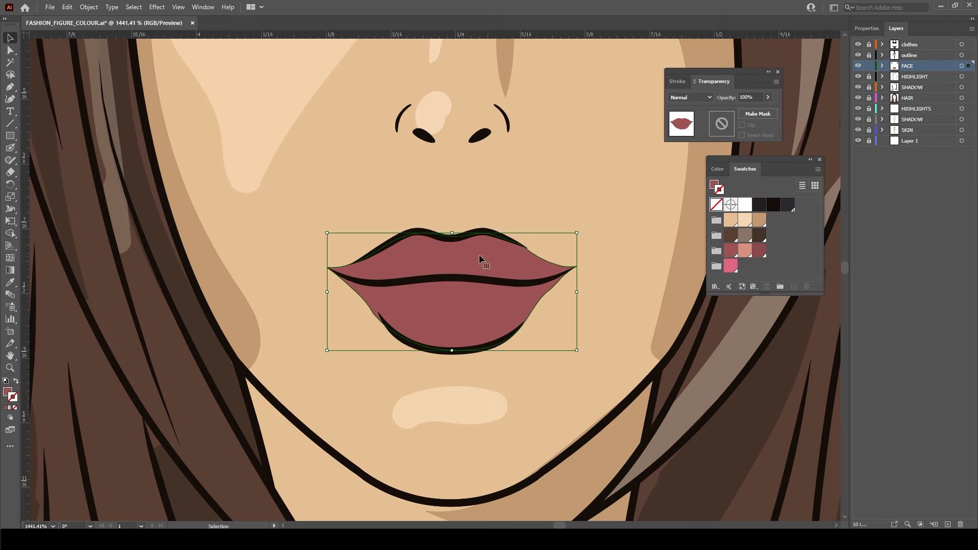
left_click(603, 218)
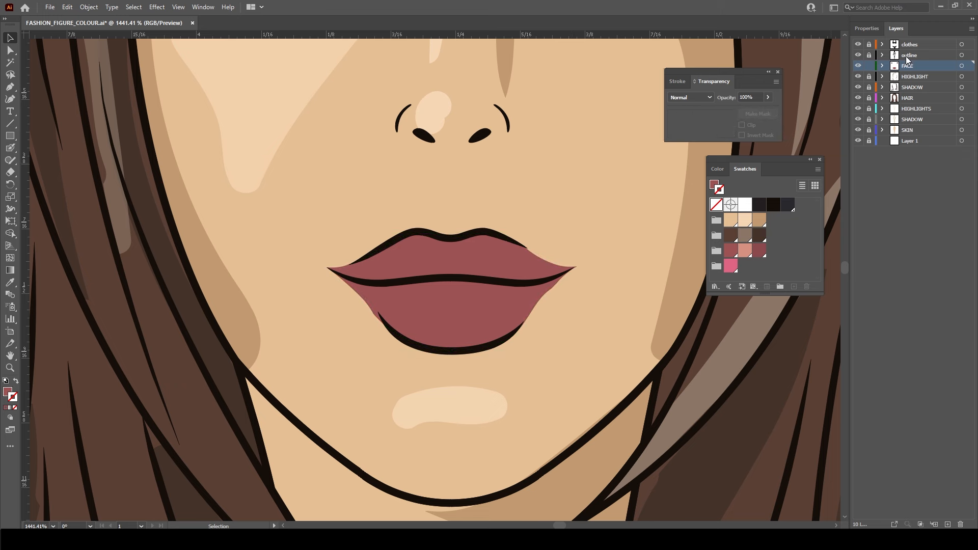
Paint two highlights on the upper lip and one on the lower lip with the light pink swatch and no fill
left_click(745, 250)
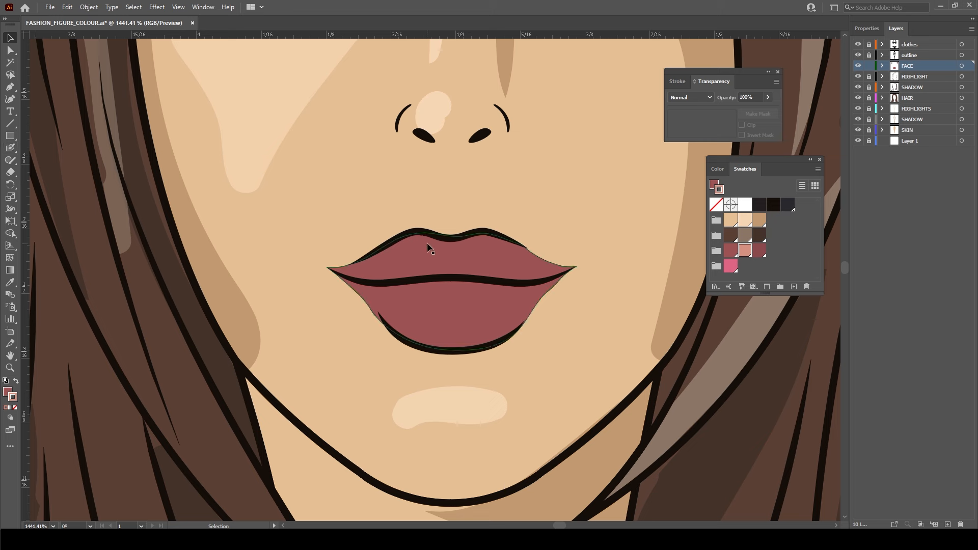
key("shift+b")
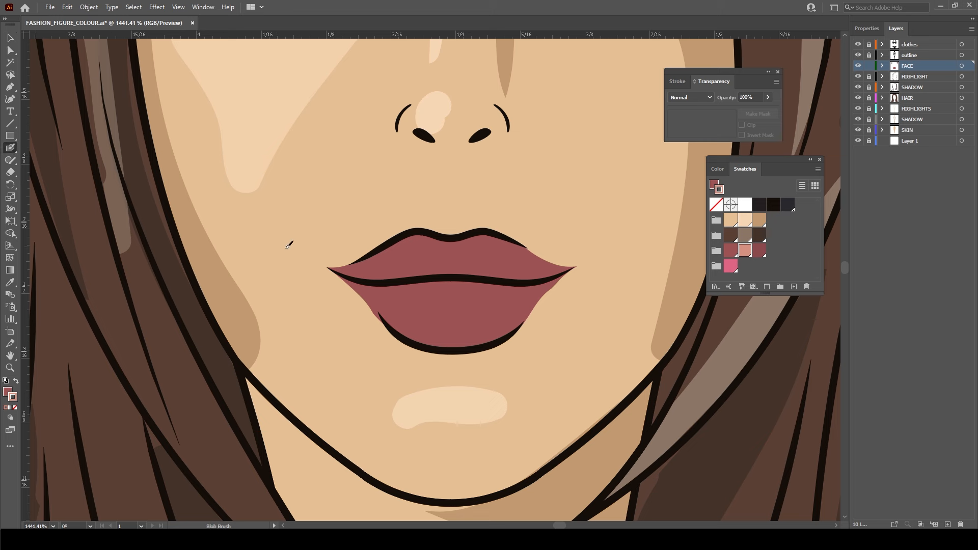
left_click(7, 392)
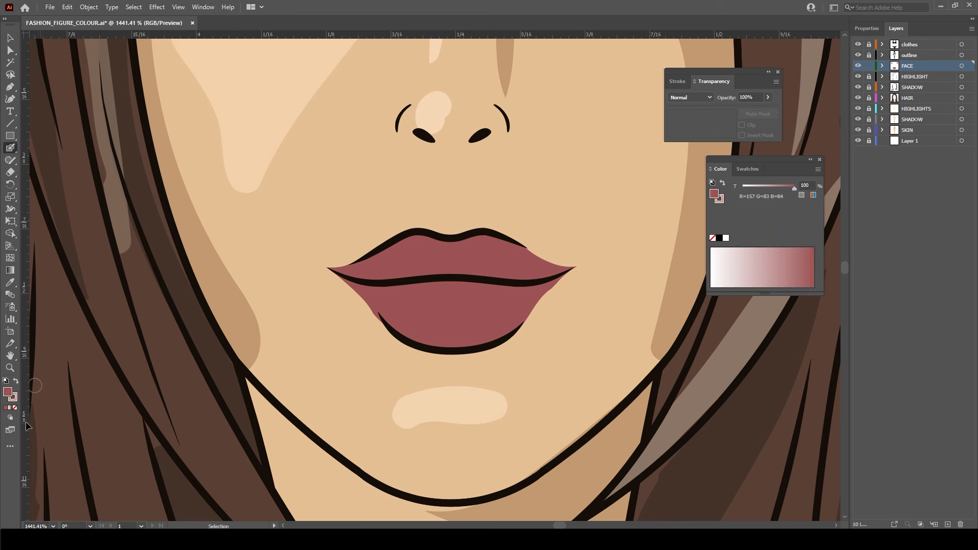
left_click(15, 407)
left_click(15, 398)
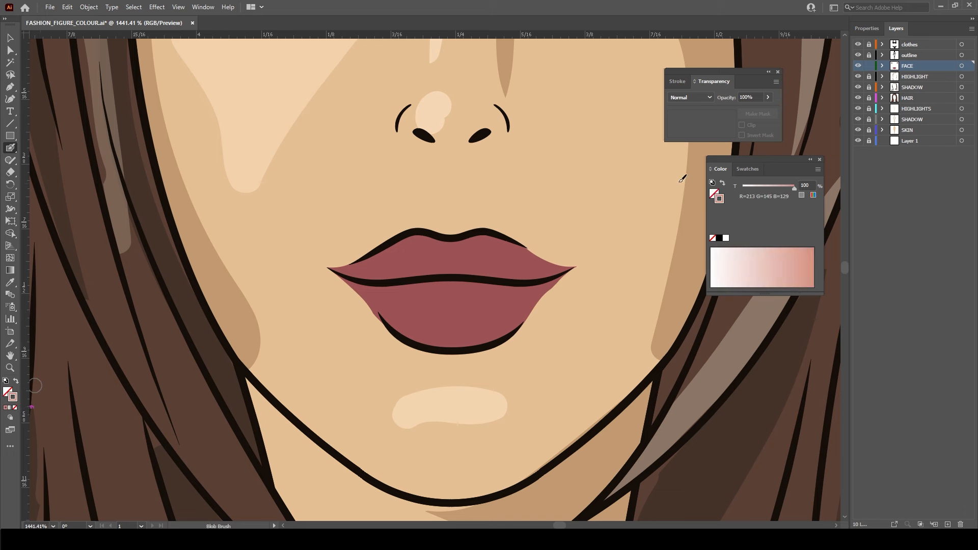
left_click(761, 169)
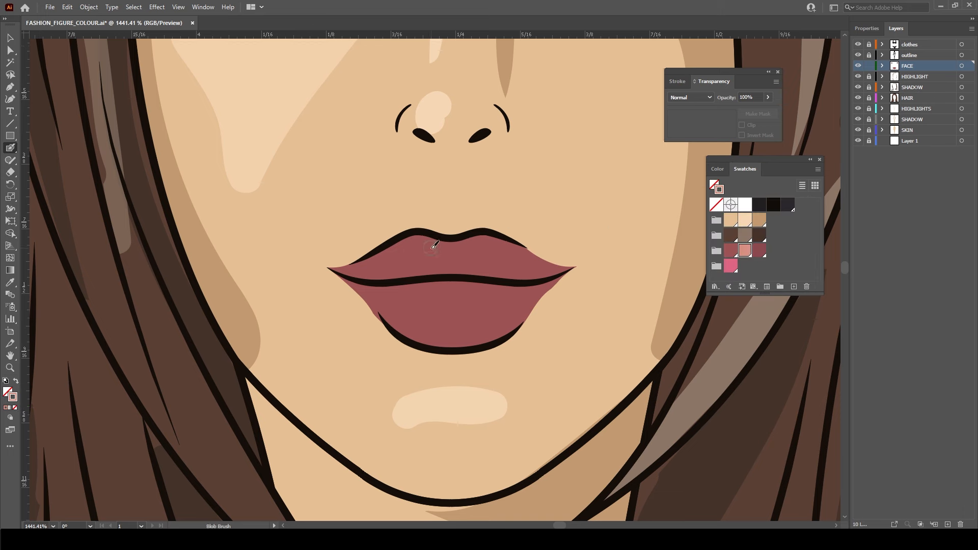
mouse_move(433, 246)
left_mouse_down()
mouse_move(390, 264)
mouse_move(428, 253)
left_mouse_up()
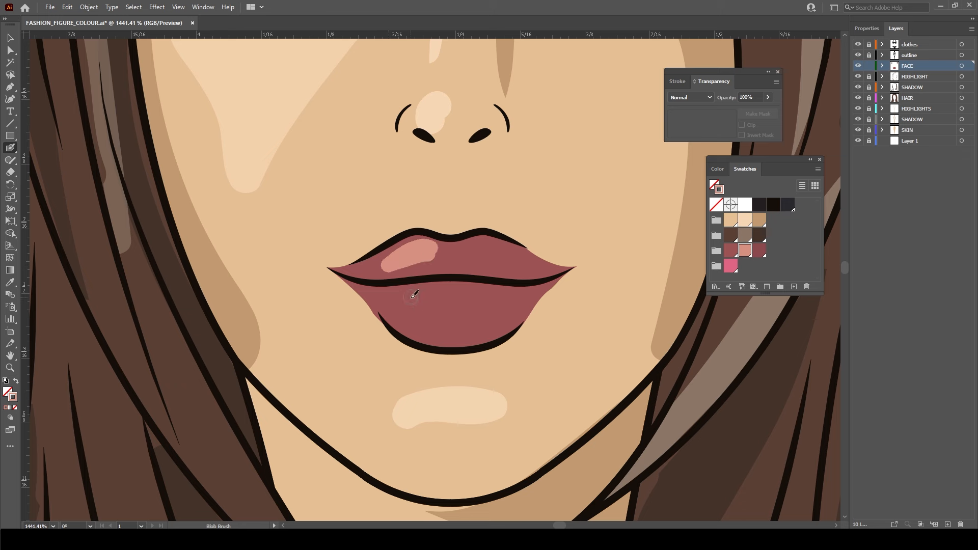
mouse_move(413, 295)
left_mouse_down()
mouse_move(488, 292)
mouse_move(408, 295)
left_mouse_up()
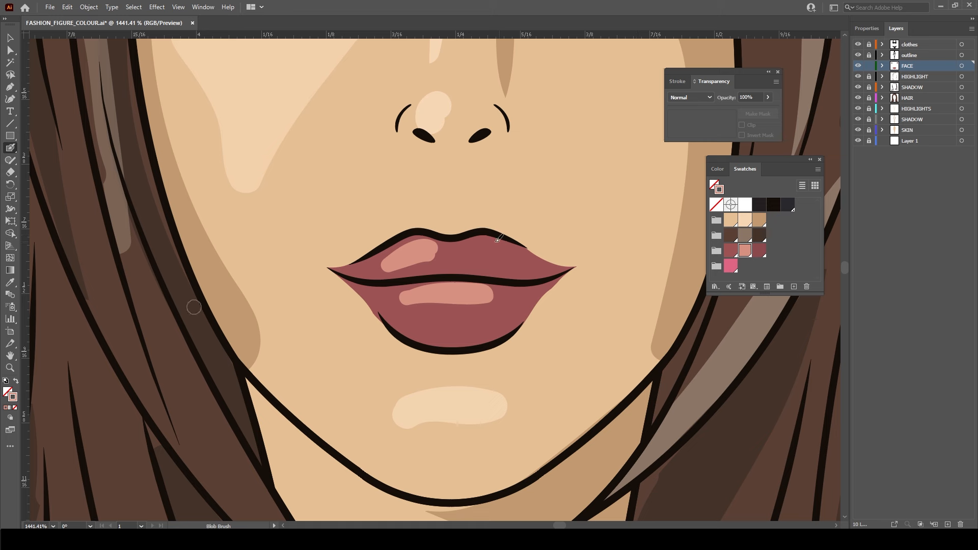
mouse_move(497, 241)
left_mouse_down()
mouse_move(471, 251)
mouse_move(503, 251)
left_mouse_up()
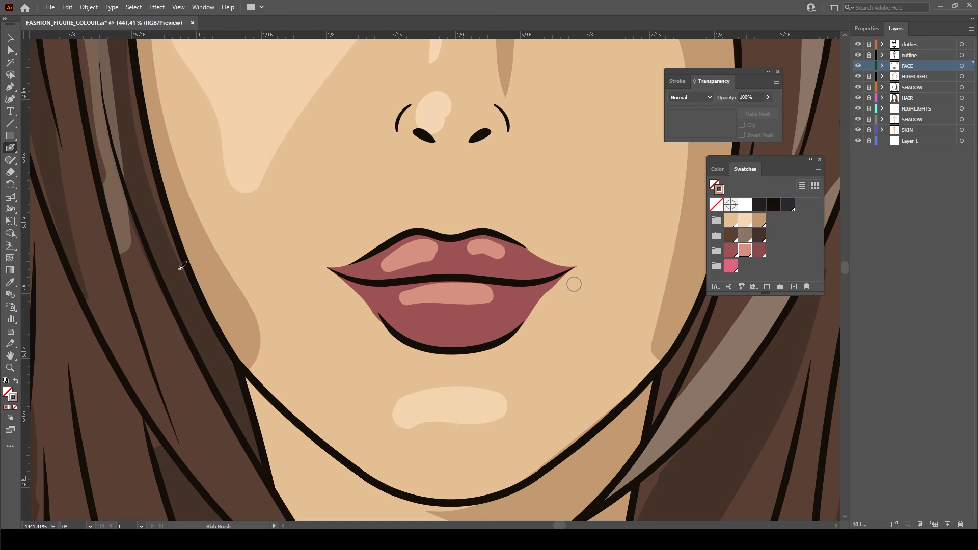
Thin the upper-lip highlight on the hanging-arm side into a tapered curve by erasing its lower part
left_click(11, 39)
left_click(11, 173)
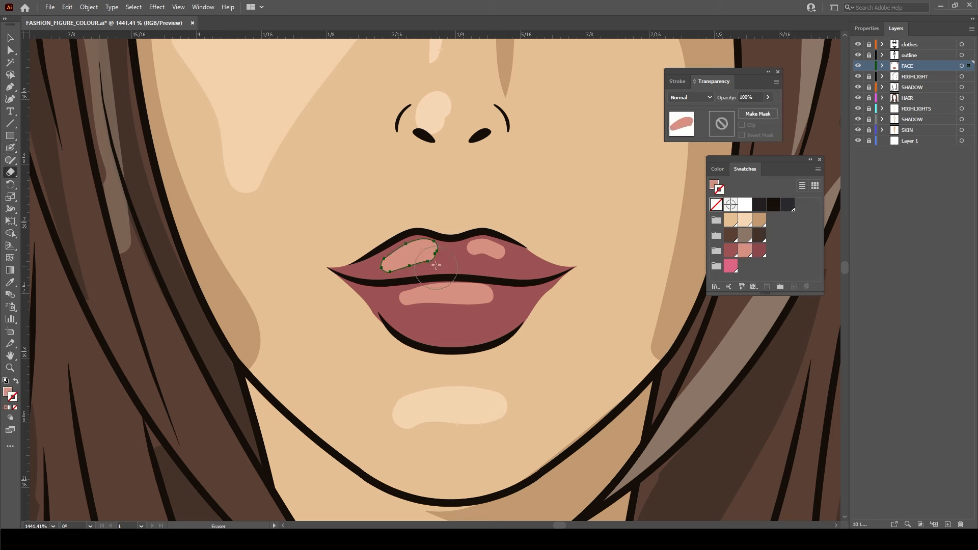
left_click_drag(456, 268, 400, 269)
key("v")
key("ctrl+z")
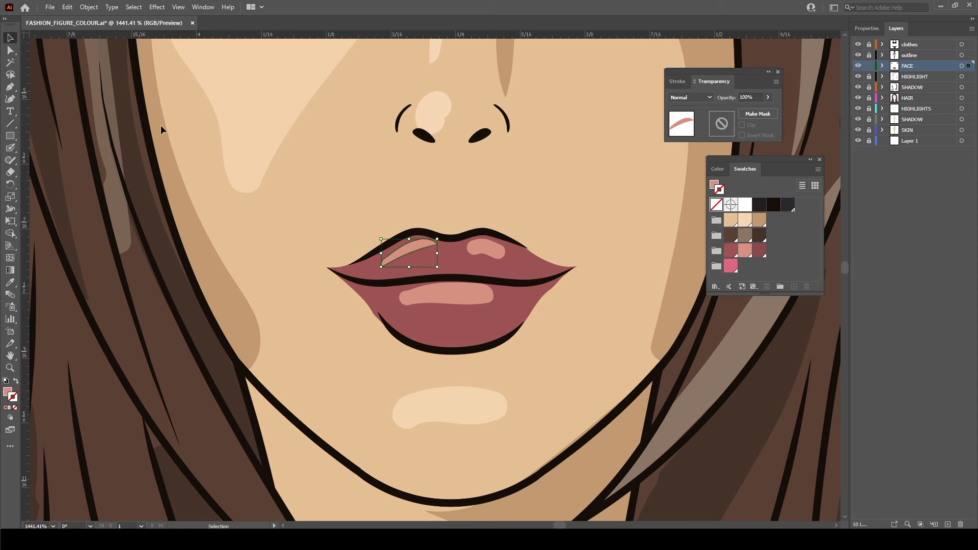
Erase the lower part of the upper-lip highlight on the bent-arm side, redoing the misplaced eraser stroke
left_click(484, 251)
left_click(10, 172)
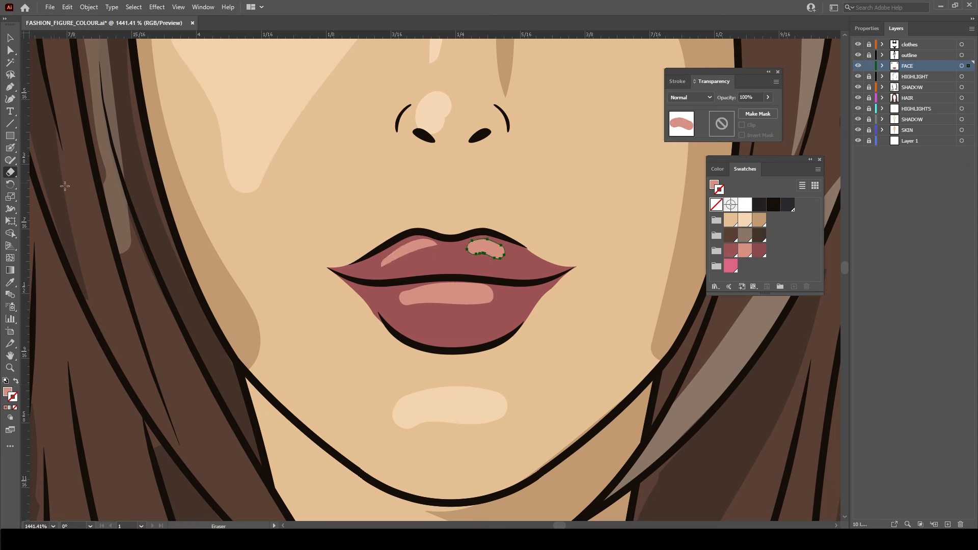
mouse_move(469, 271)
left_mouse_down()
mouse_move(476, 259)
mouse_move(529, 285)
left_mouse_up()
key("ctrl+z")
left_click_drag(456, 274, 532, 280)
key("v")
left_click_drag(485, 259, 486, 250)
left_click(569, 304)
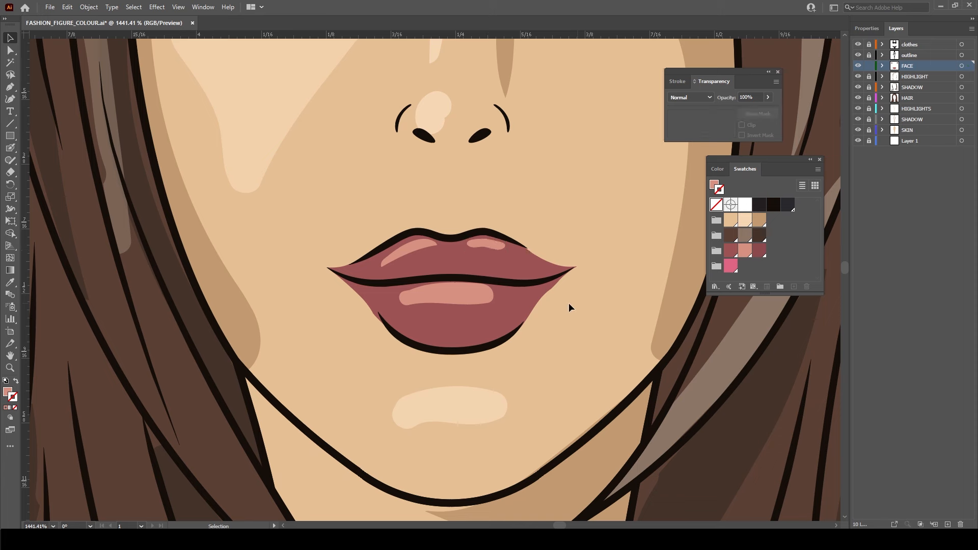
Thin the lower-lip highlight by erasing its upper part and nudge it into place just below the mouth line
left_click(454, 289)
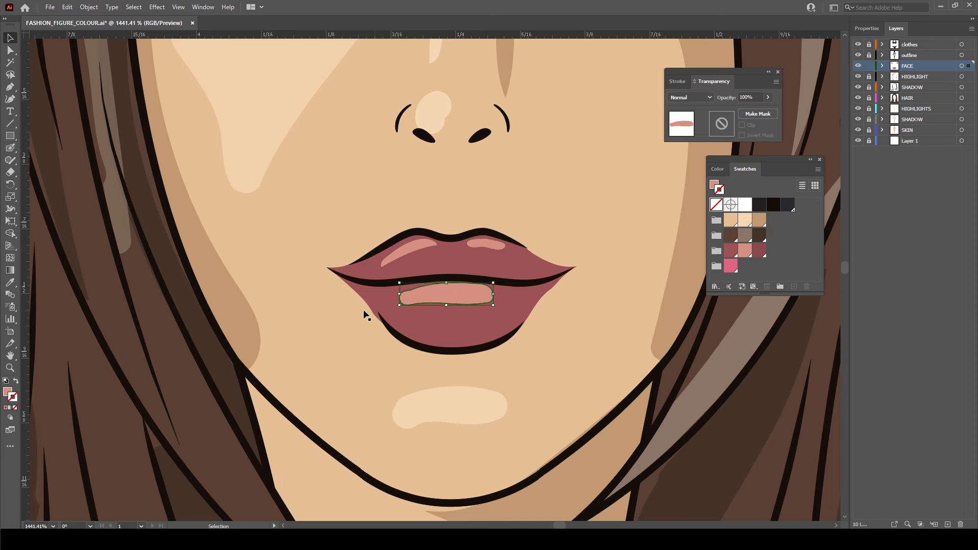
left_click(12, 172)
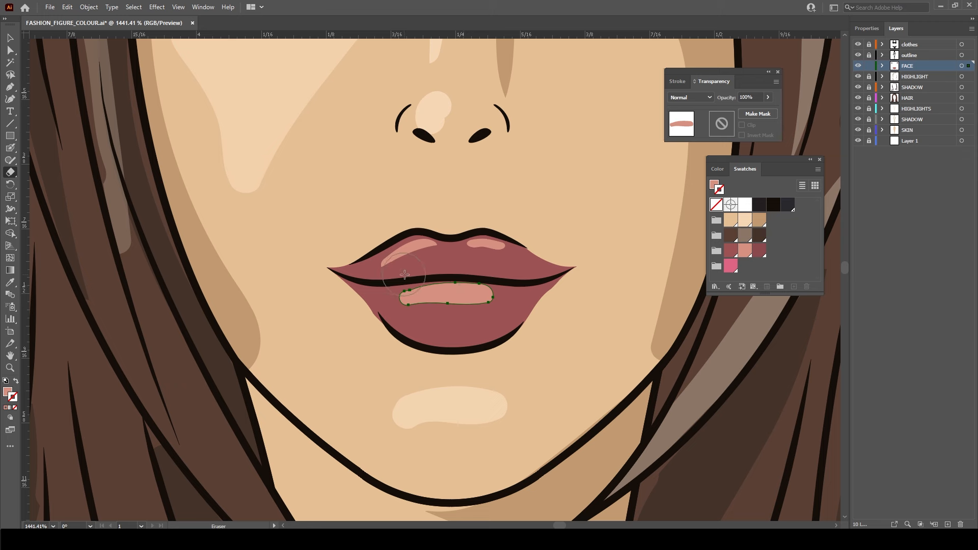
left_click_drag(376, 286, 492, 270)
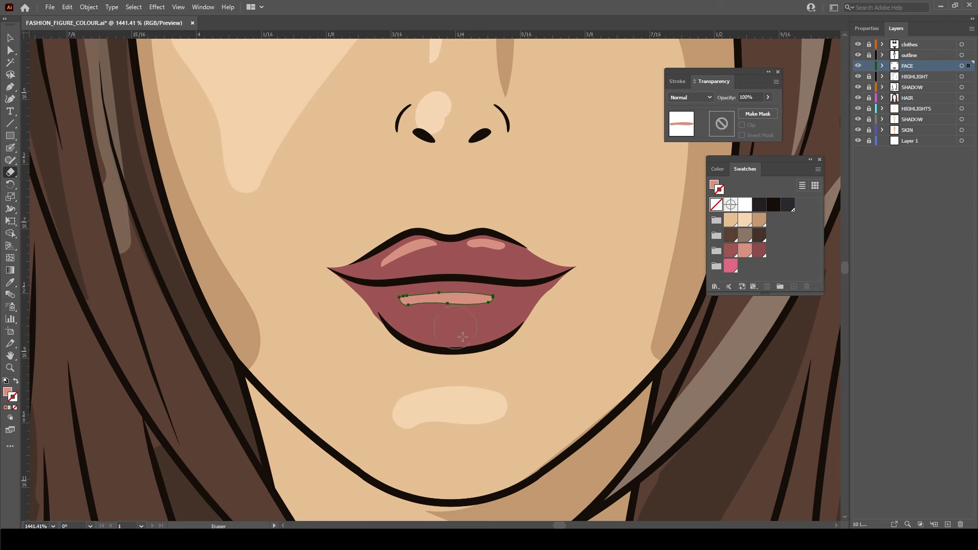
key("v")
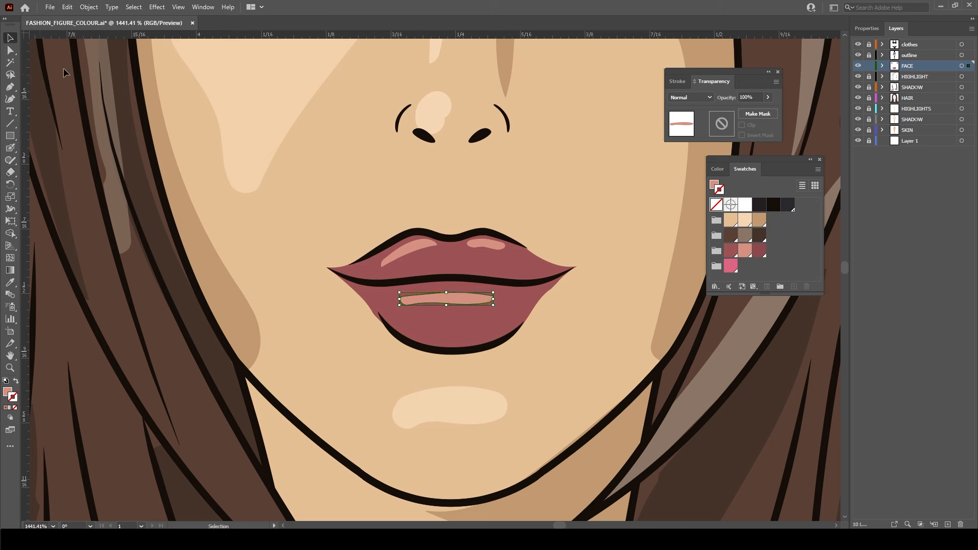
left_click_drag(447, 299, 451, 297)
left_click(450, 298)
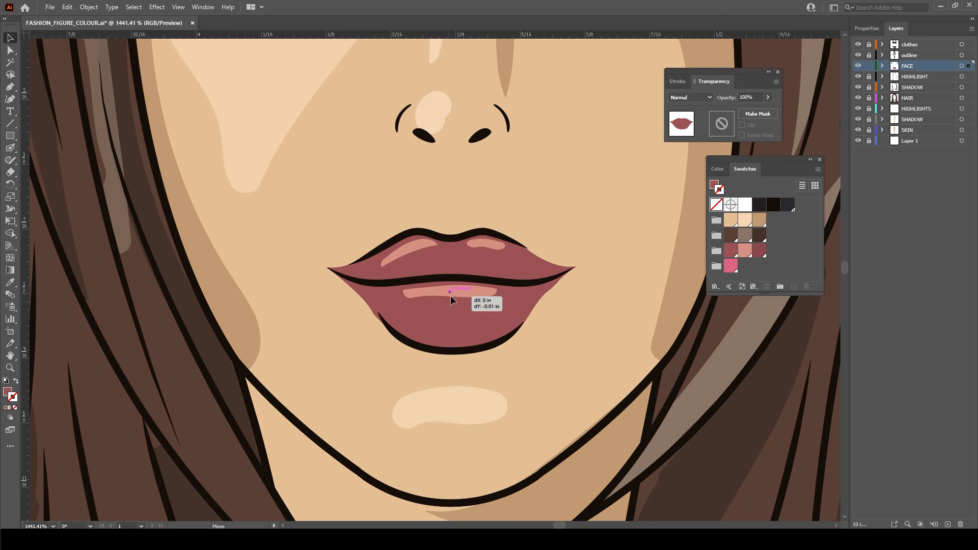
left_click(604, 279)
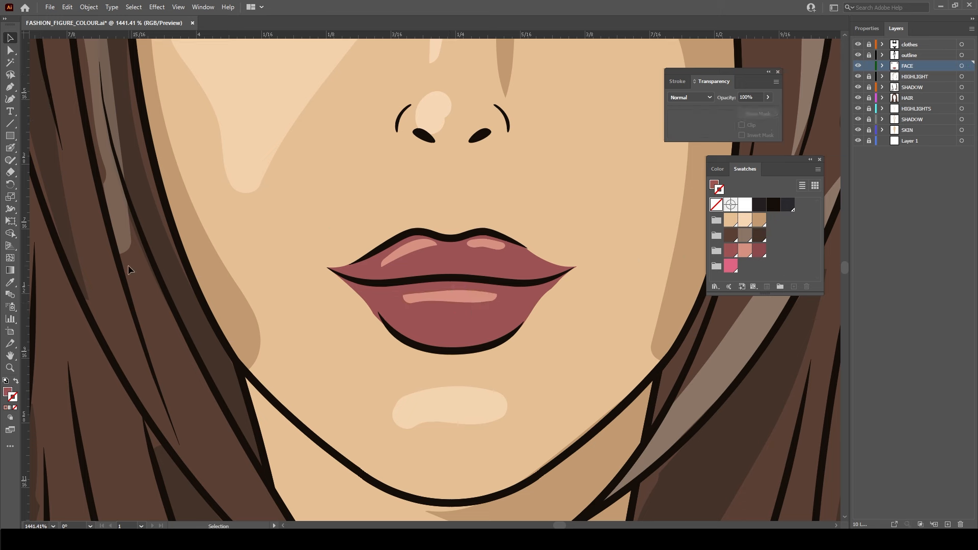
Paint shadows with the dark red lip swatch along the lower lip's bottom edge and just above the mouth line
key("F6")
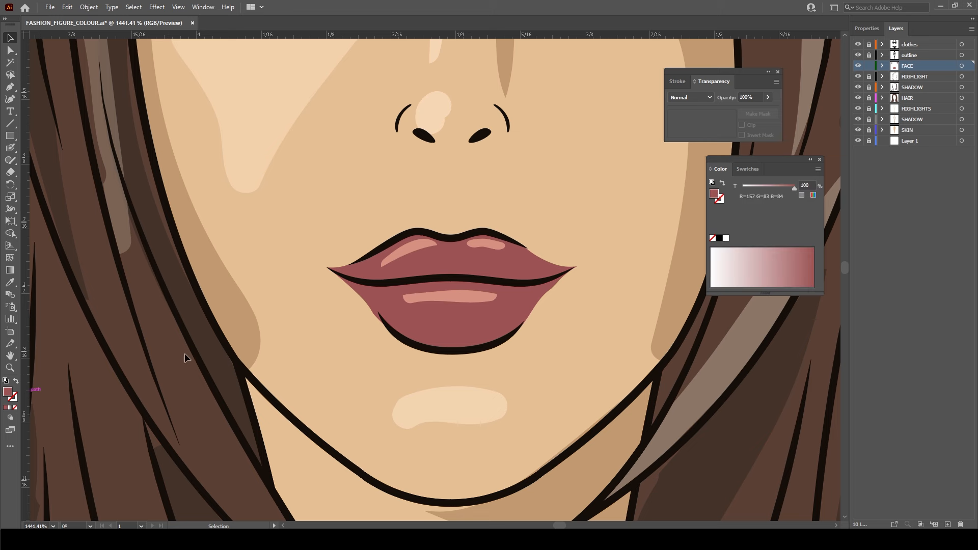
left_click(749, 174)
left_click(759, 250)
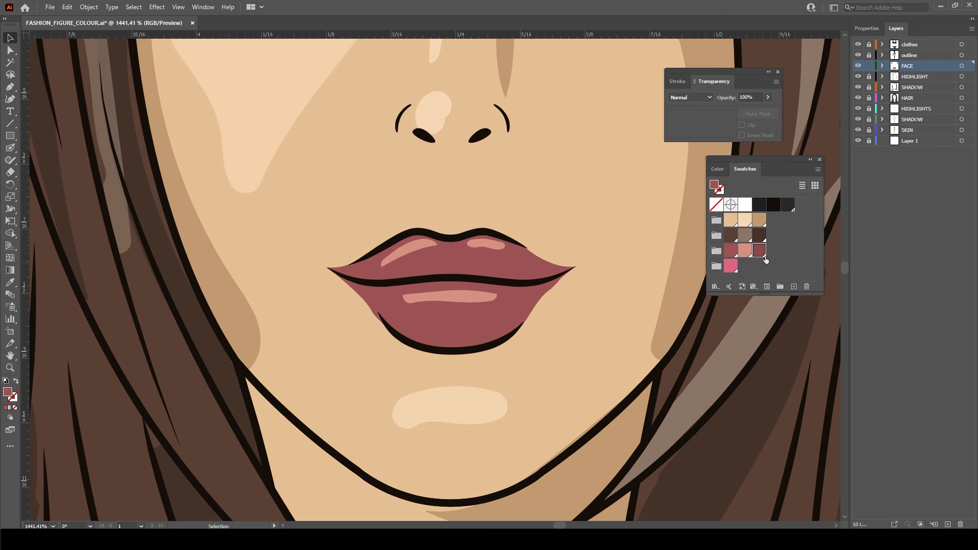
left_click(11, 149)
mouse_move(530, 300)
left_mouse_down()
mouse_move(484, 332)
mouse_move(437, 334)
mouse_move(470, 337)
mouse_move(515, 321)
mouse_move(517, 306)
mouse_move(425, 336)
mouse_move(488, 325)
left_mouse_up()
left_click_drag(400, 276, 543, 273)
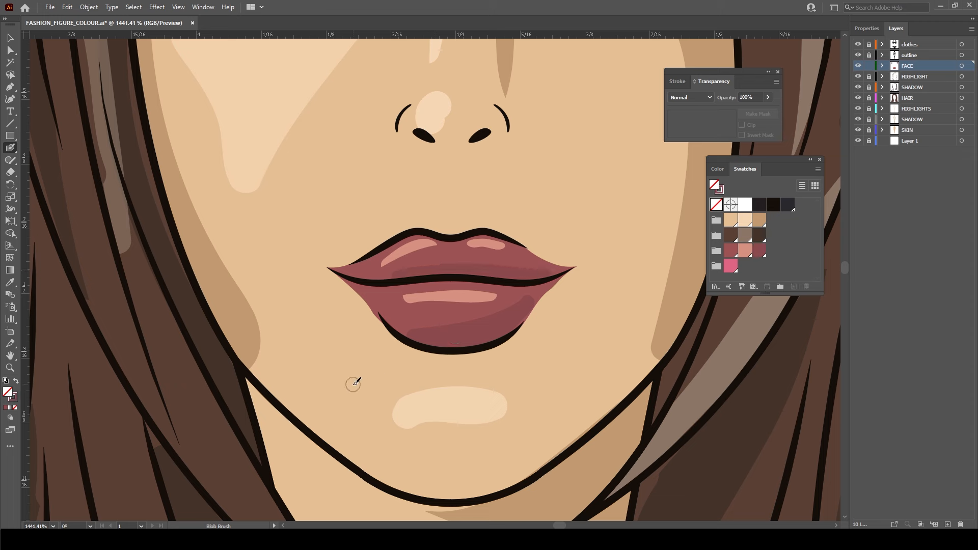
Erase the upper part of the lower-lip shadow so it follows the lip's bottom curve
key("v")
left_click(481, 345)
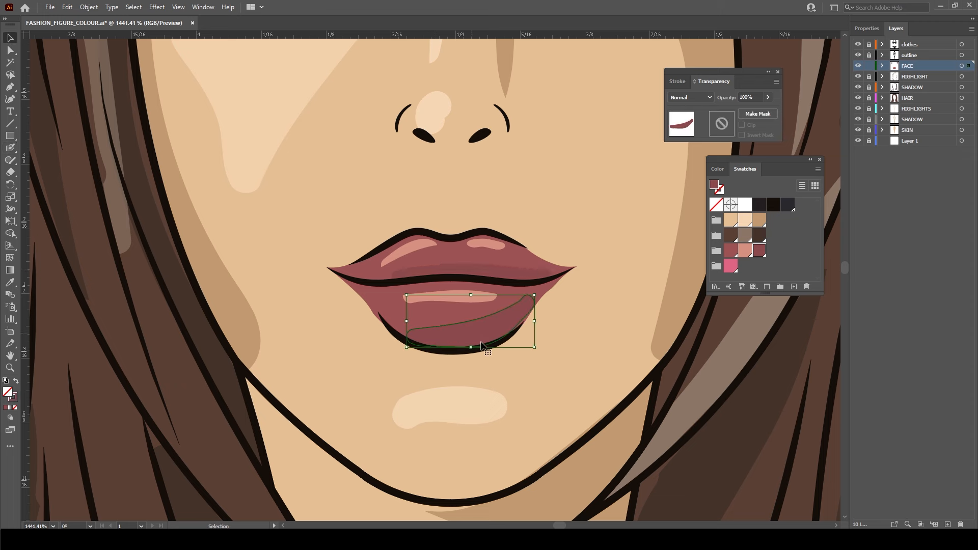
left_click(10, 172)
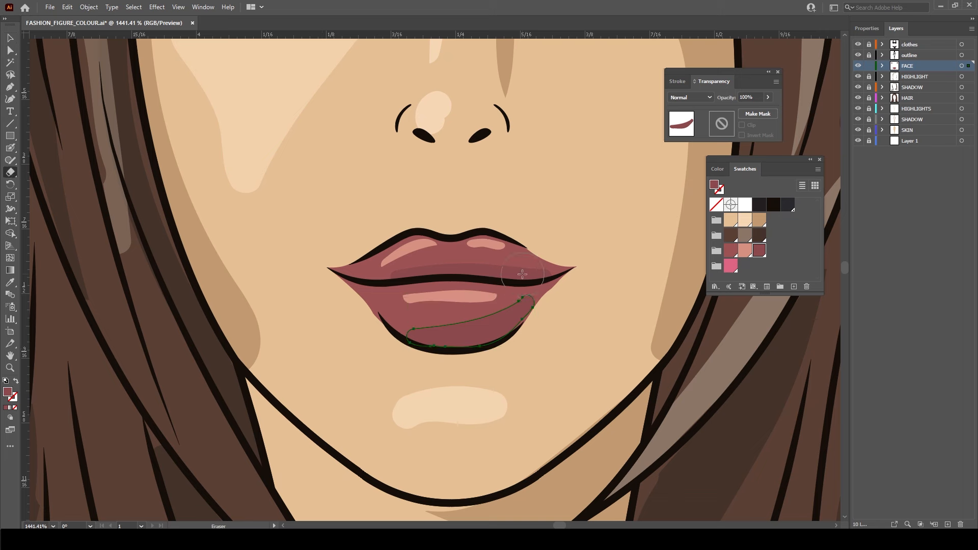
mouse_move(527, 269)
left_mouse_down()
mouse_move(488, 302)
mouse_move(438, 316)
left_mouse_up()
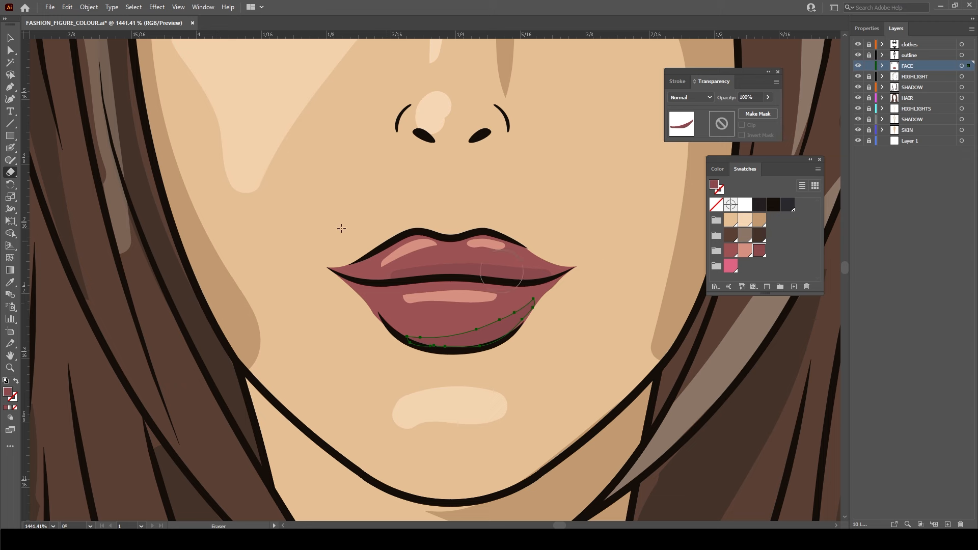
Thin the upper-lip shadow along the mouth line by erasing its upper part, and nudge it slightly up
left_click(10, 38)
left_click(515, 319)
left_click(407, 280)
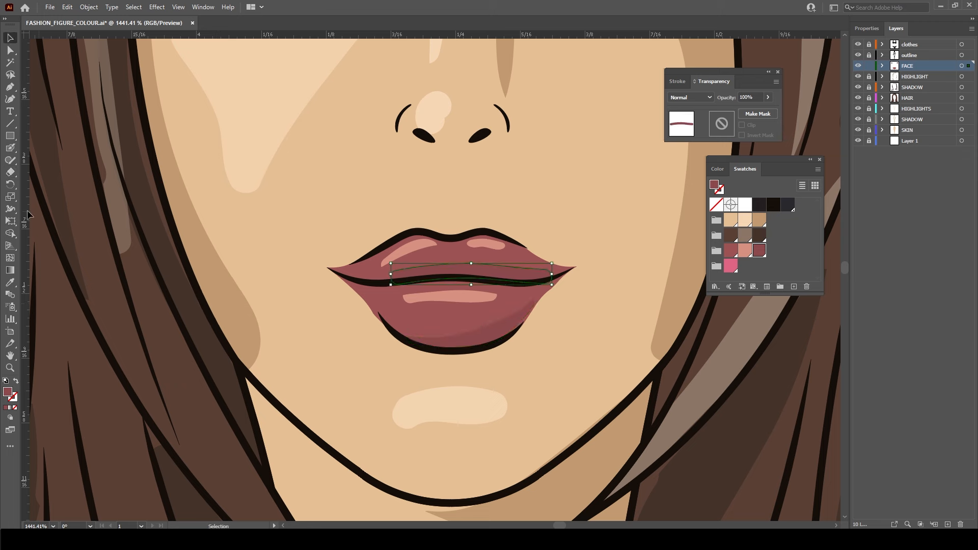
left_click(11, 172)
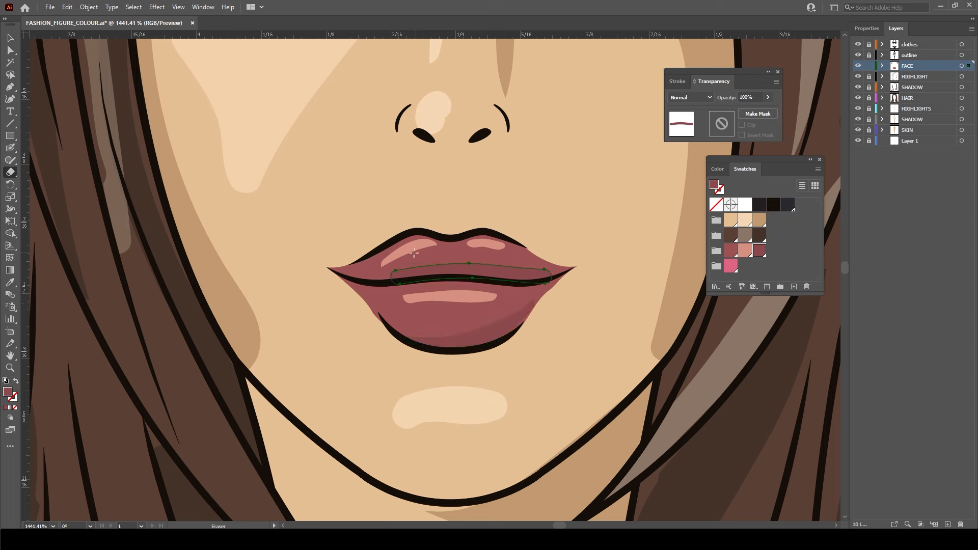
mouse_move(357, 272)
left_mouse_down()
mouse_move(474, 251)
mouse_move(568, 265)
left_mouse_up()
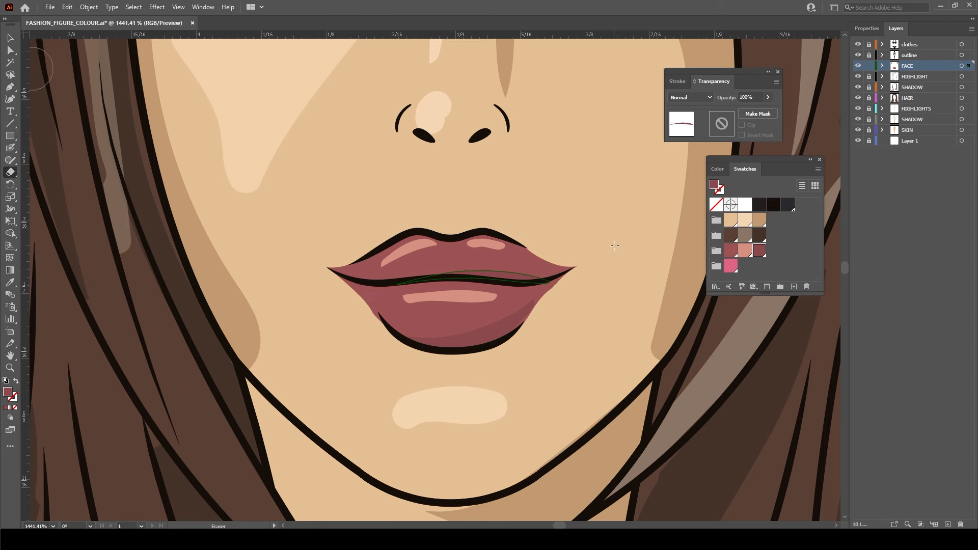
left_click(10, 38)
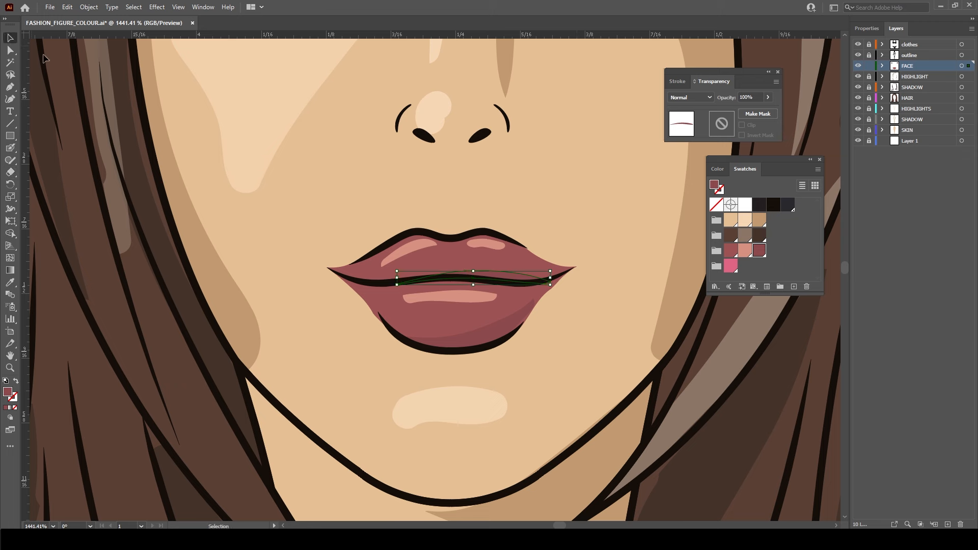
left_click(599, 282)
left_click_drag(529, 279, 502, 275)
left_click(624, 264)
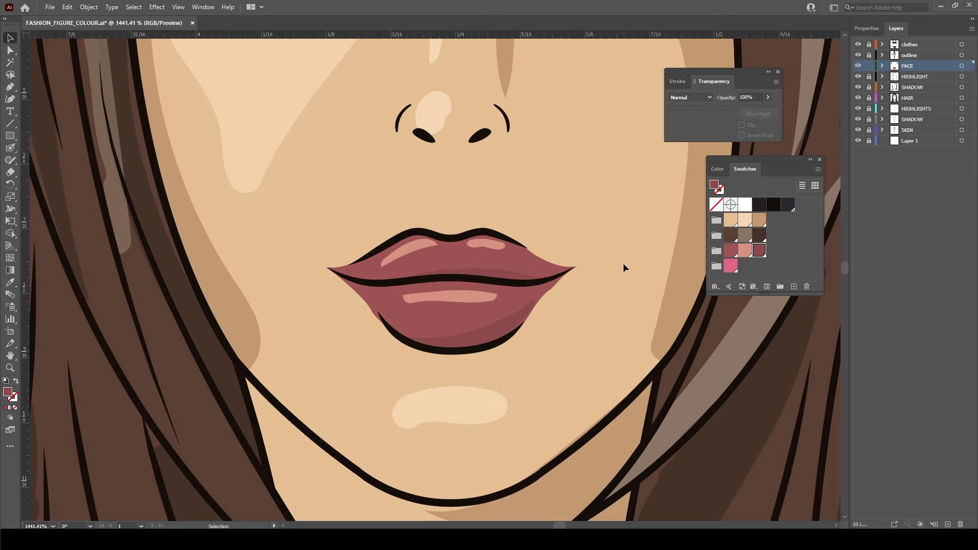
Outline a blush shape on the cheek of the bent-arm side with the Blob Brush and the bright pink swatch
key("ctrl+0")
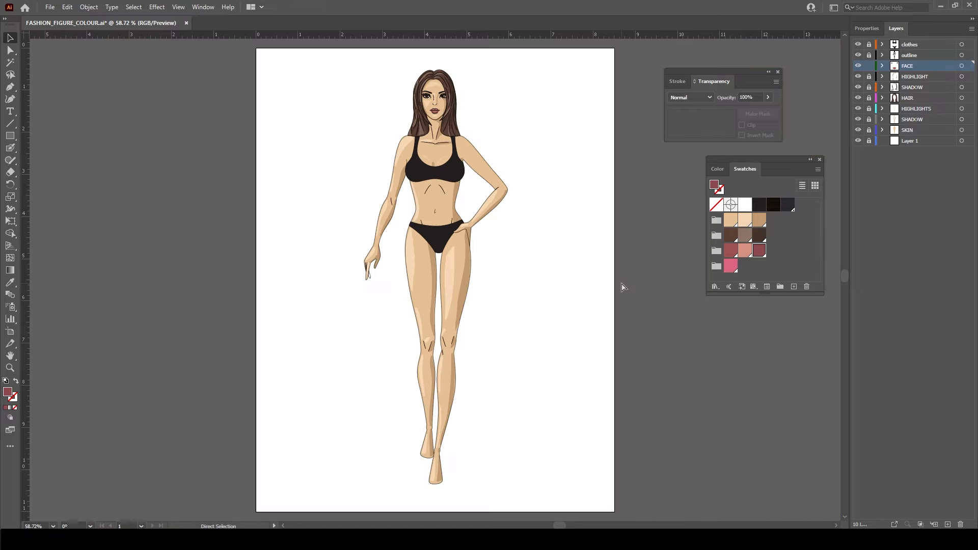
left_click_drag(467, 84, 632, 135)
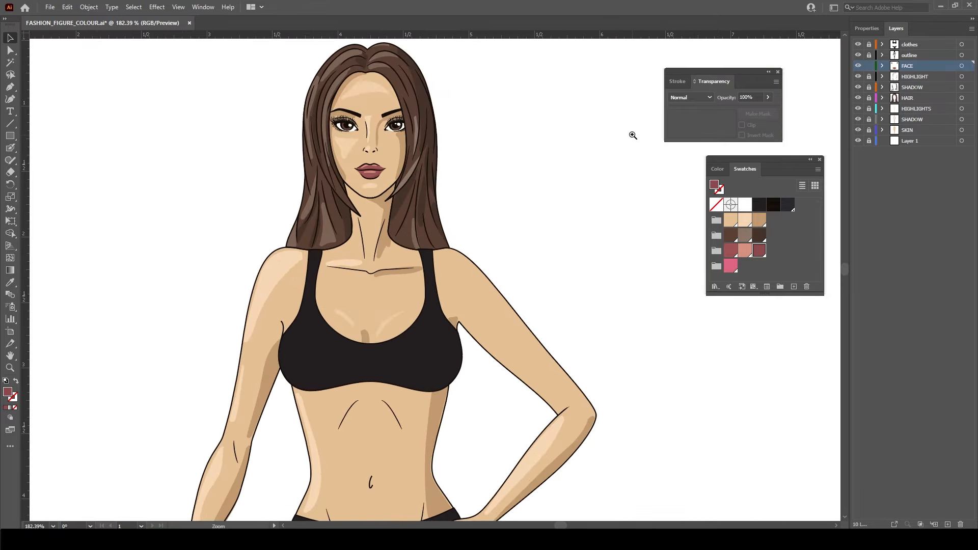
left_click_drag(493, 172, 565, 183)
left_click_drag(408, 170, 502, 200)
left_click_drag(606, 210, 575, 239)
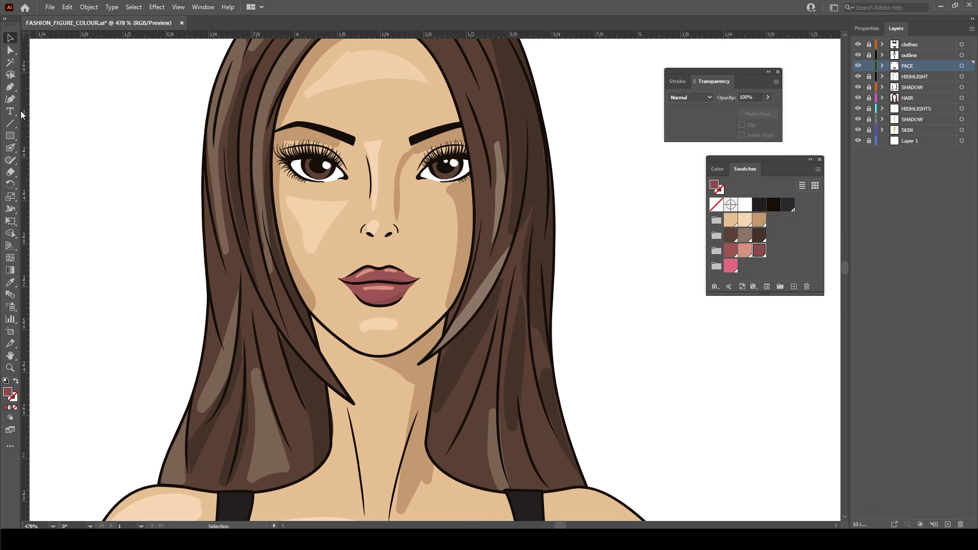
left_click(10, 147)
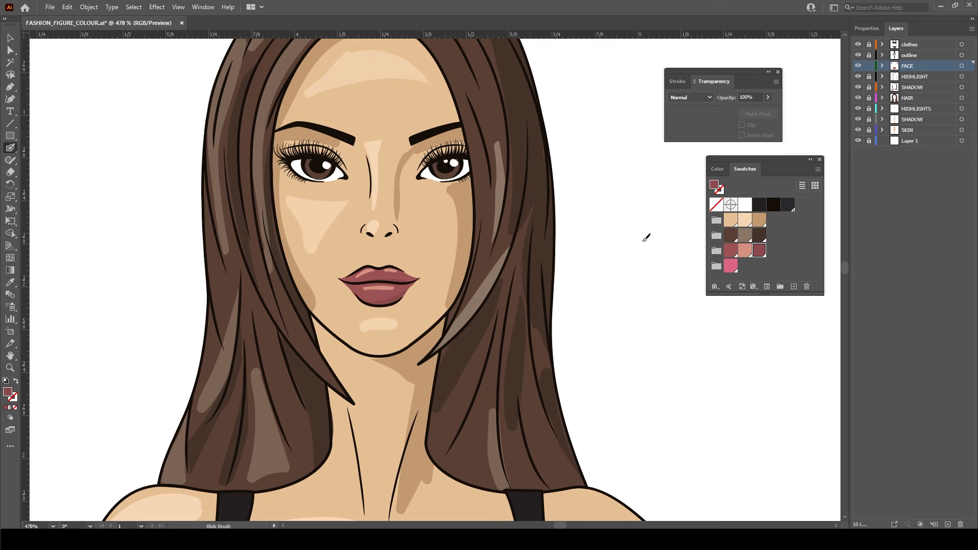
left_click(731, 267)
mouse_move(460, 197)
left_mouse_down()
mouse_move(411, 210)
mouse_move(424, 238)
mouse_move(462, 239)
mouse_move(467, 194)
left_mouse_up()
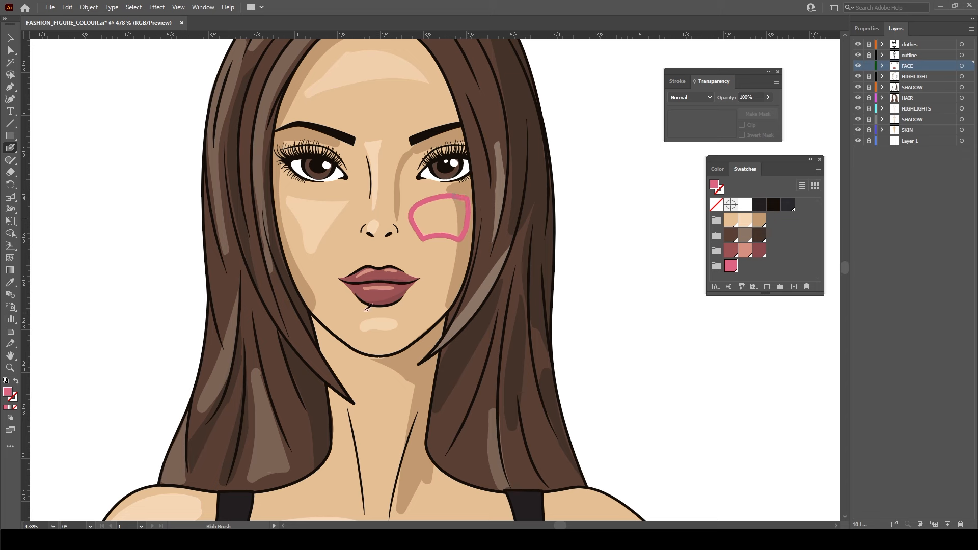
Turn the blush outline into a solid pink shape by deleting its inner path
left_click(10, 37)
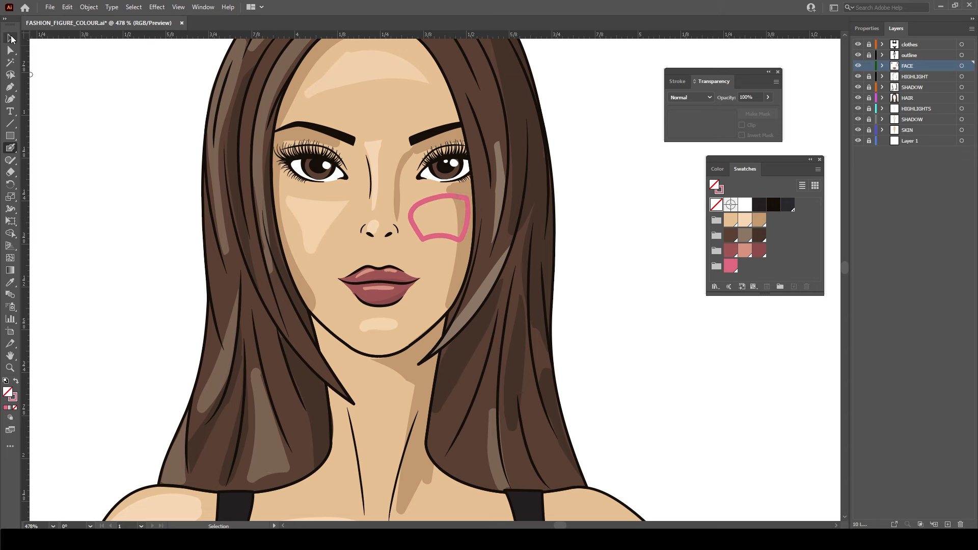
left_click(435, 197)
left_click(10, 50)
left_click(439, 199)
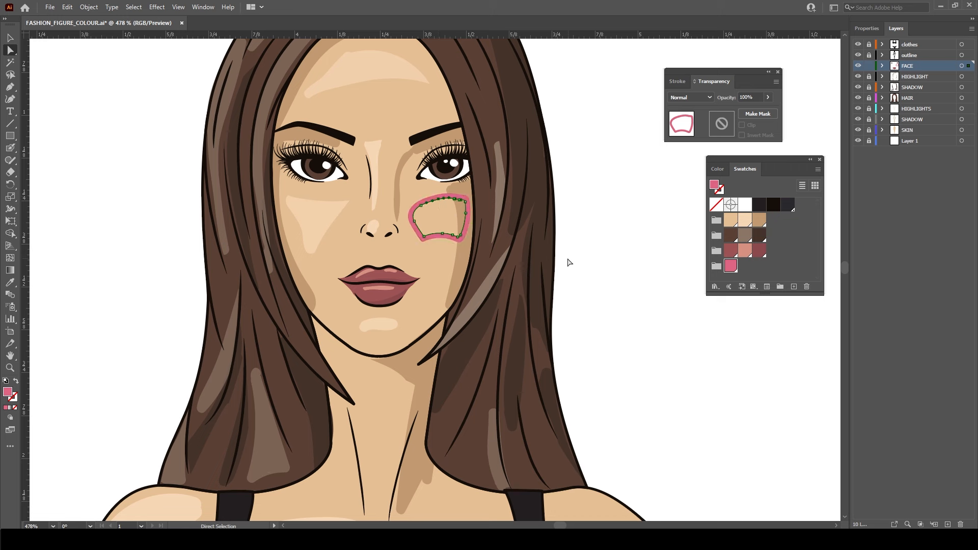
key("Delete")
Copy the blush to the other cheek, reflect the copy horizontally and position both shapes near the face's outer edges
left_click(10, 38)
left_click_drag(437, 218, 330, 223)
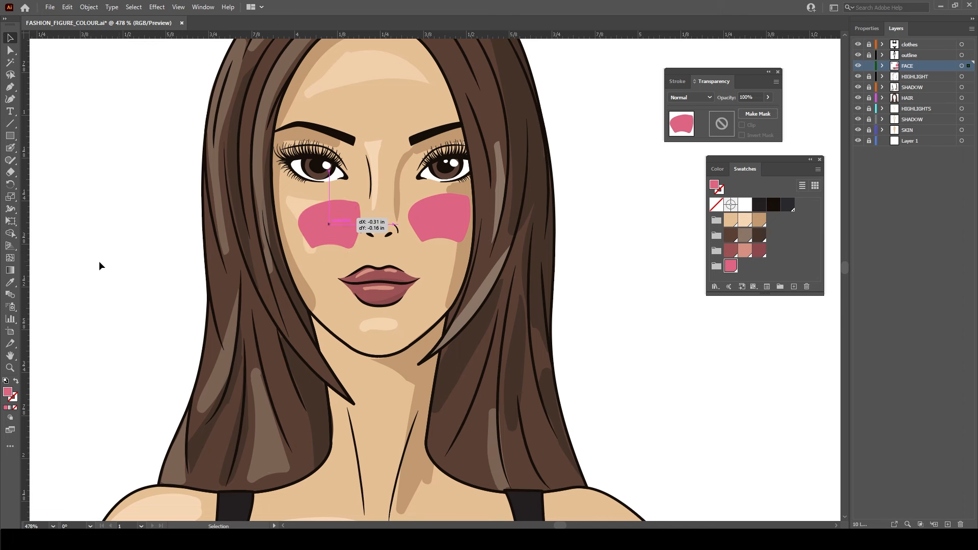
left_click(10, 184)
left_click(56, 197)
left_click_drag(322, 193, 275, 203)
key("v")
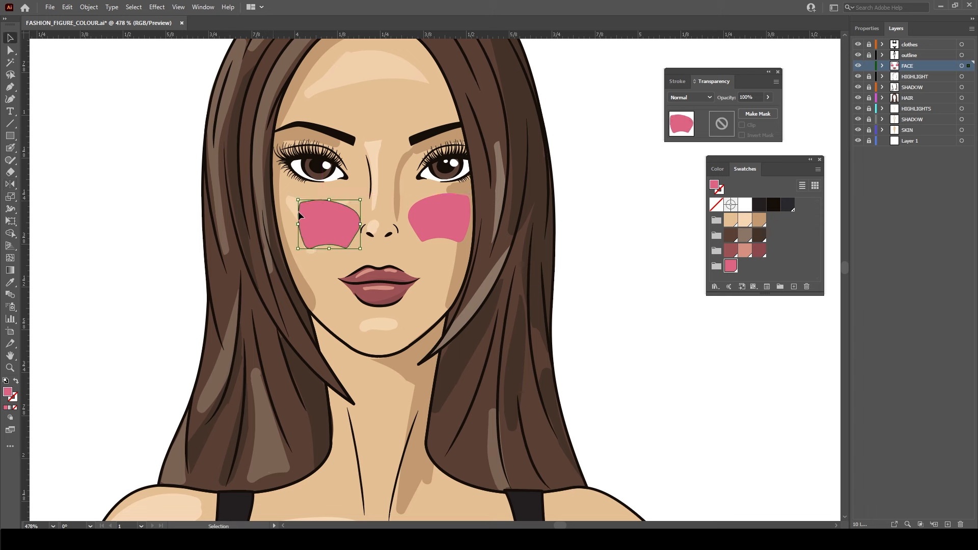
left_click_drag(343, 220, 323, 220)
left_click_drag(444, 215, 448, 212)
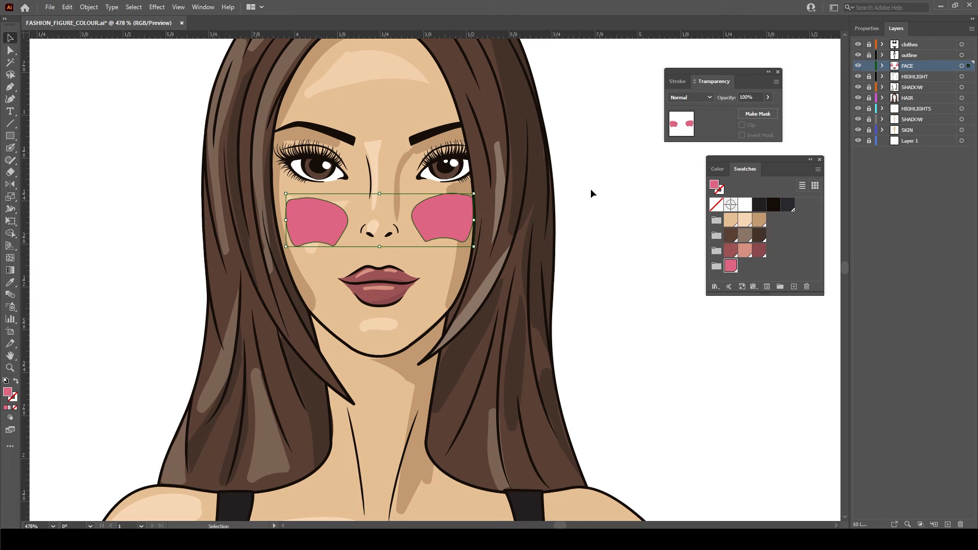
Lower the opacity of both blush shapes to 29%
left_click(769, 97)
left_click_drag(766, 110, 741, 107)
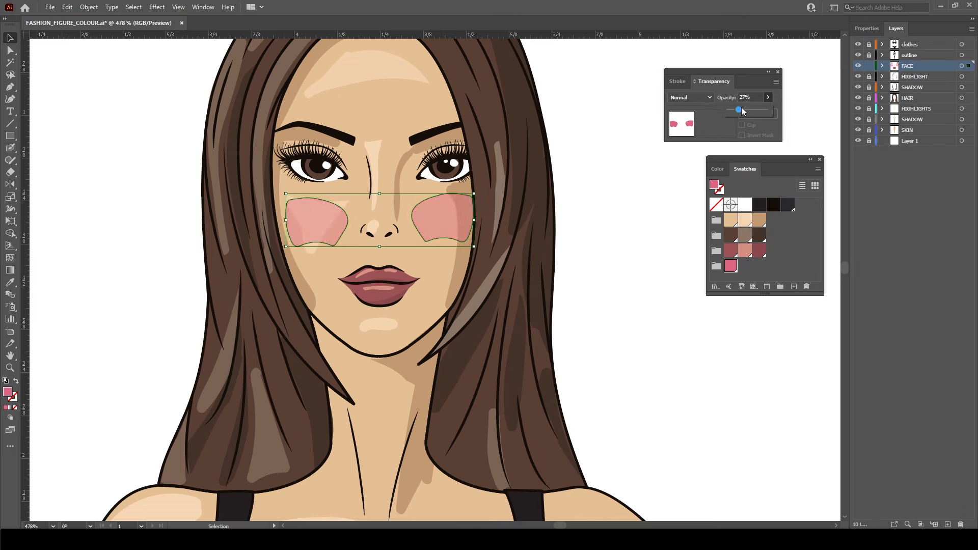
left_click(624, 161)
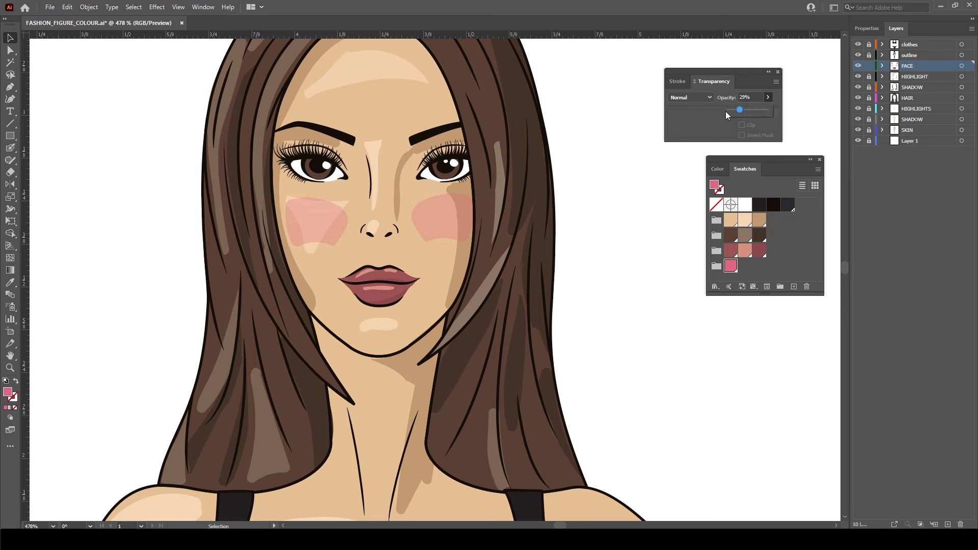
Set the blush opacity to 47% on the hanging-arm side and 53% on the bent-arm side
left_click(444, 219)
left_click(338, 228)
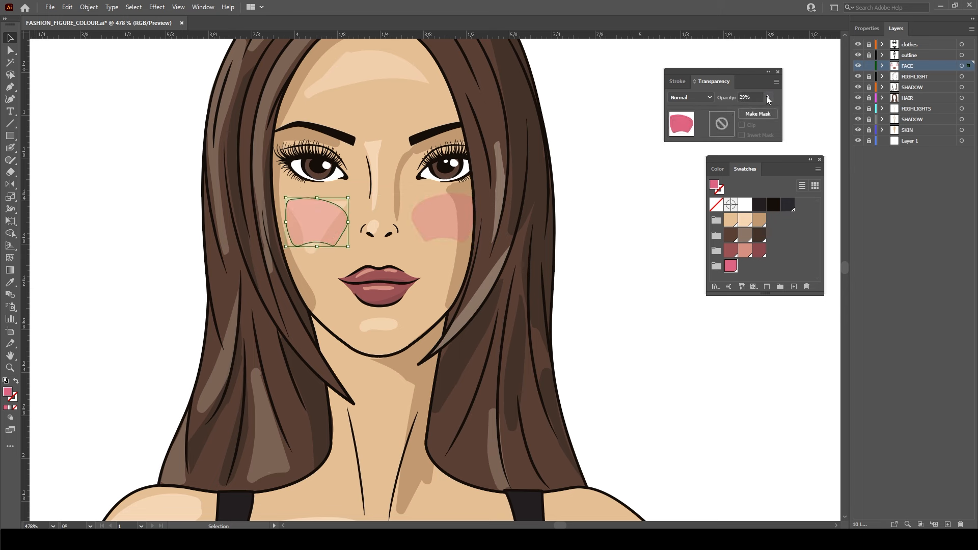
left_click_drag(746, 109, 748, 110)
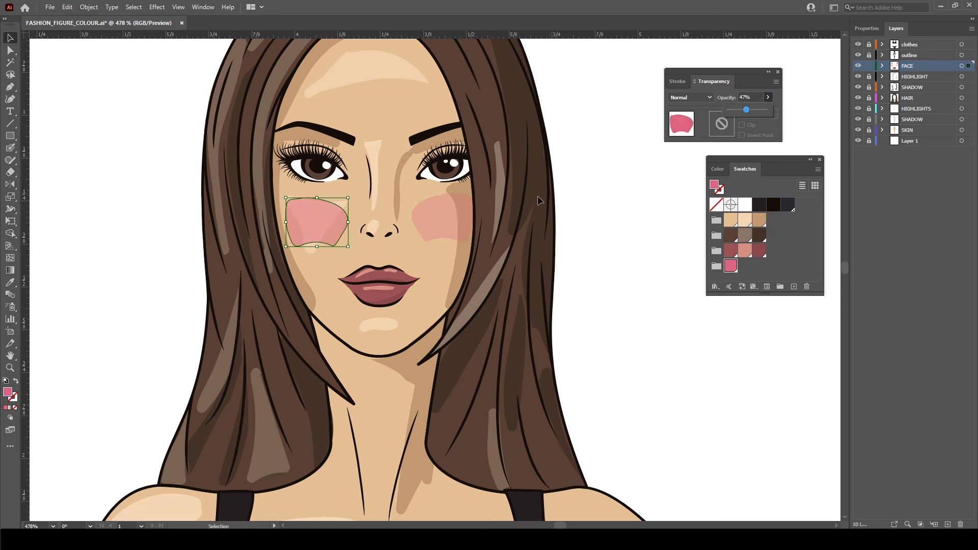
left_click(448, 213)
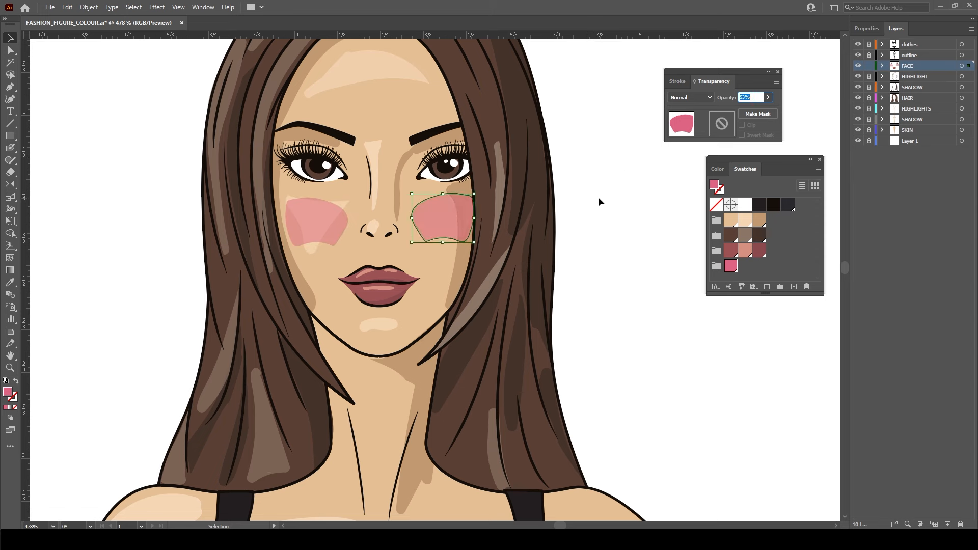
left_click(395, 206)
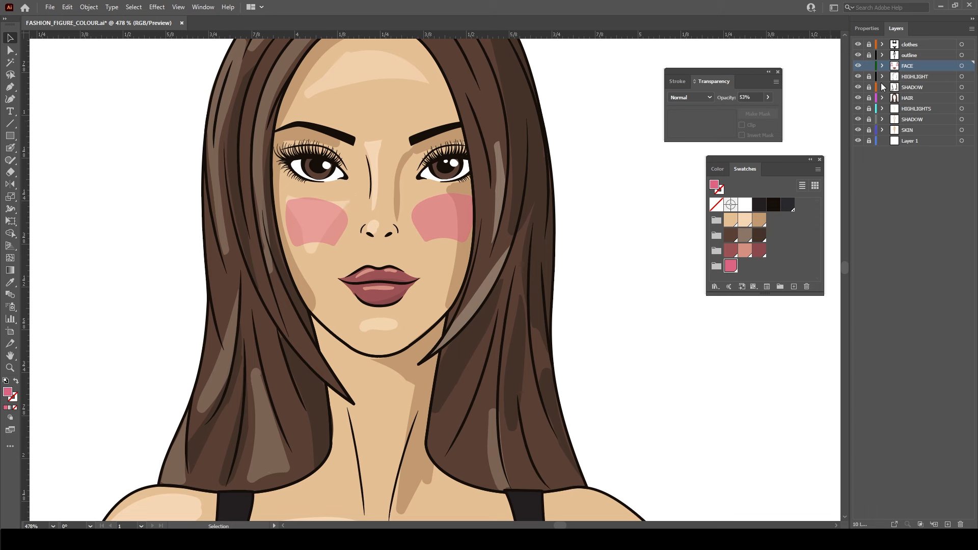
Unlock the HIGHLIGHTS layer and move the cheek highlight off the face onto the blank artboard beside the hair
left_click(869, 109)
left_click_drag(377, 212, 110, 214)
left_click(629, 198)
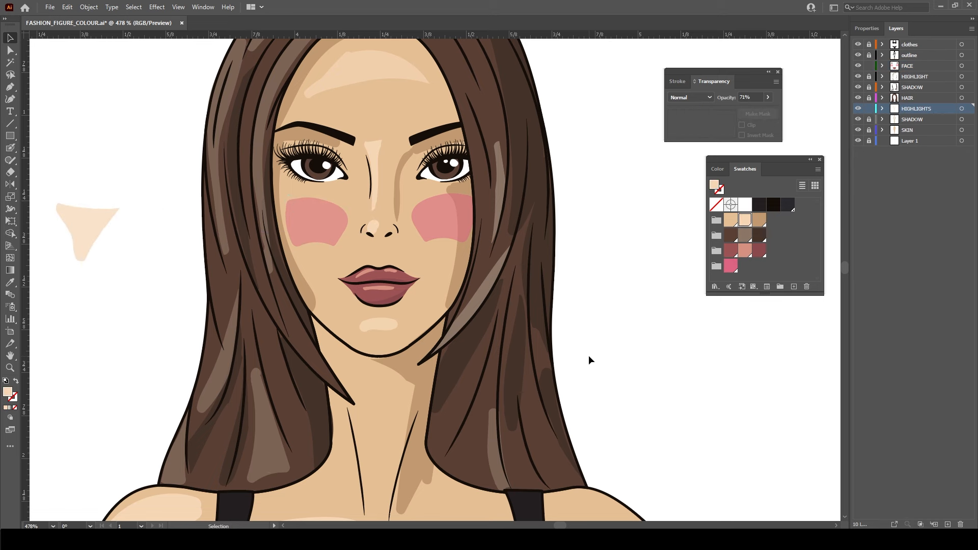
key("ctrl+minus")
key("ctrl+minus")
key("ctrl+minus")
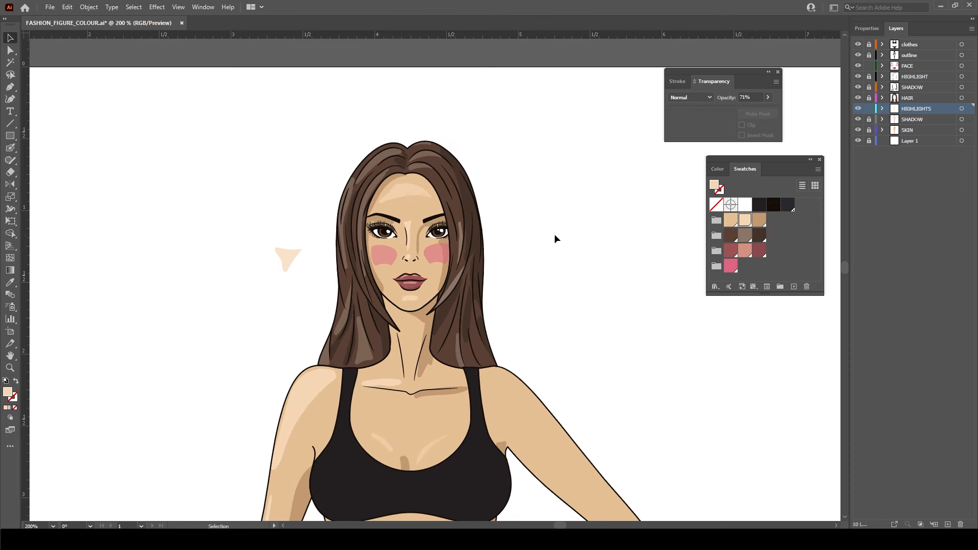
Apply a Gaussian Blur with a radius of about 9.2 pixels to both cheek blush shapes
scroll(384, 235, "up", 3, "alt")
left_click(388, 269)
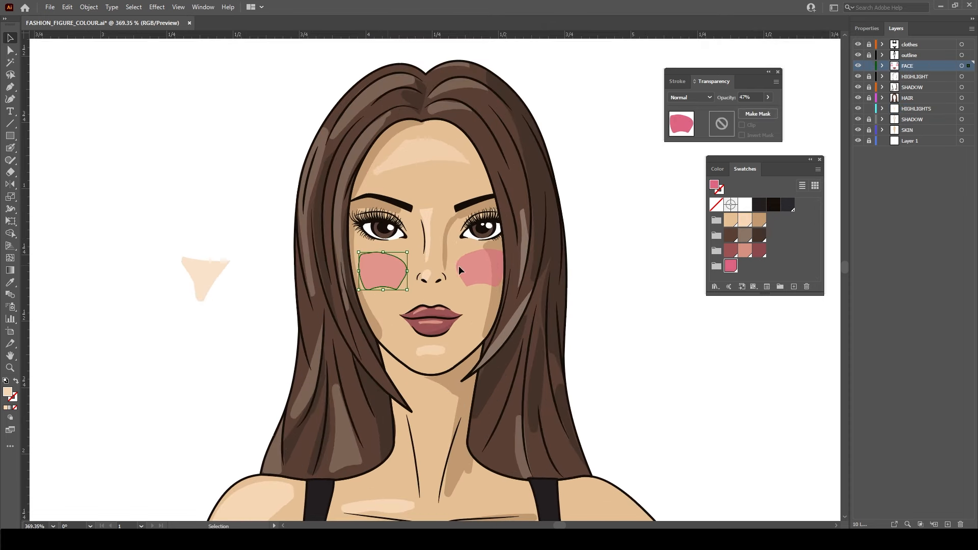
left_click(478, 265, "shift")
left_click(157, 7)
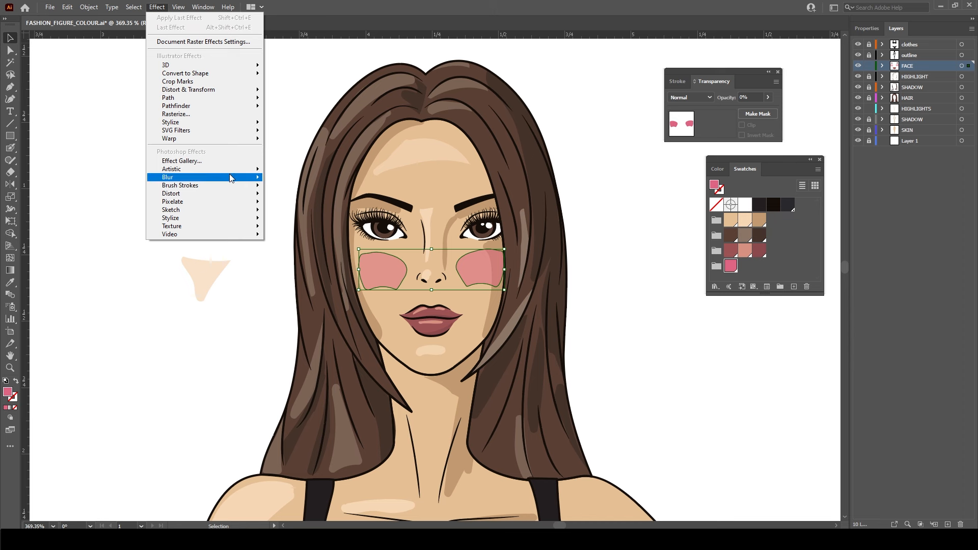
mouse_move(228, 174)
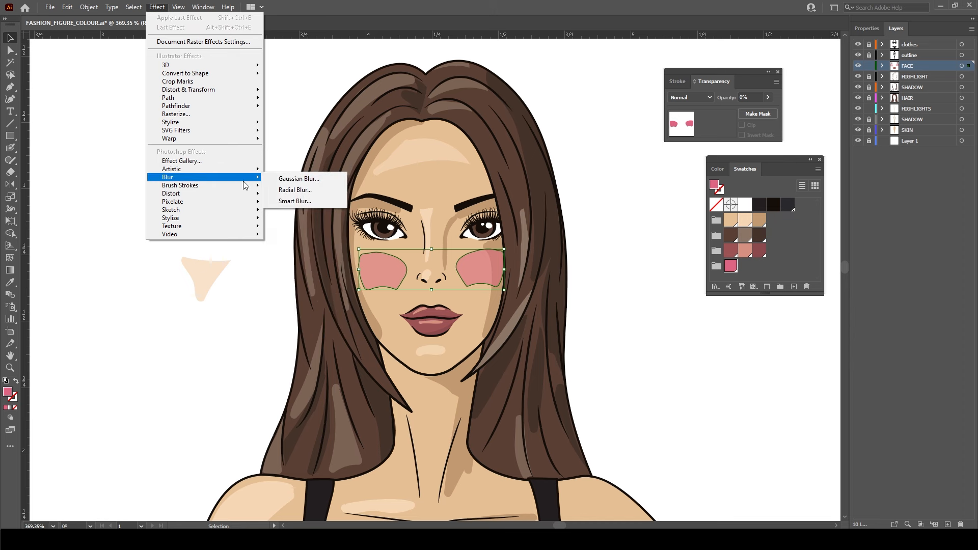
left_click(324, 179)
left_click_drag(489, 243, 636, 272)
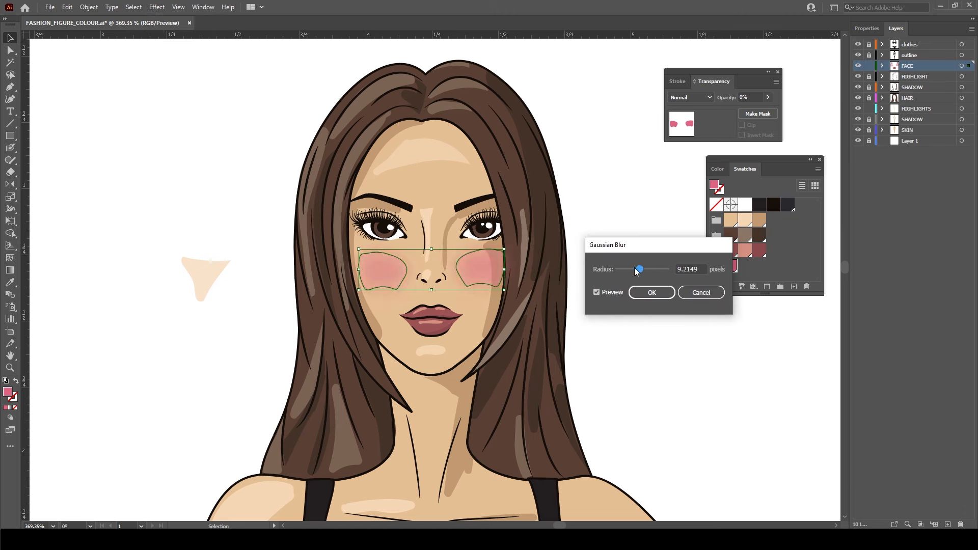
left_click(646, 293)
left_click(603, 271)
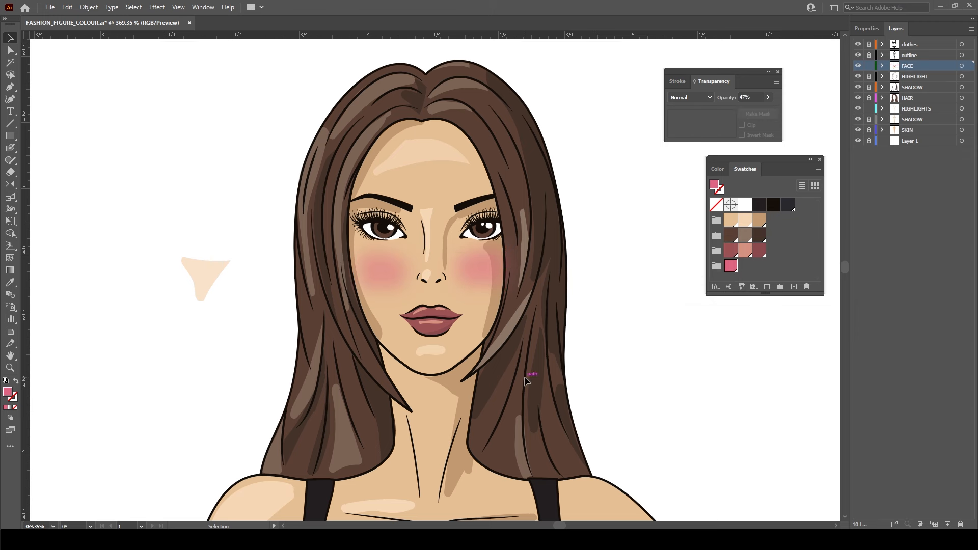
Delete the spare cheek highlight shape from the blank artboard beside the hair
left_click(204, 278)
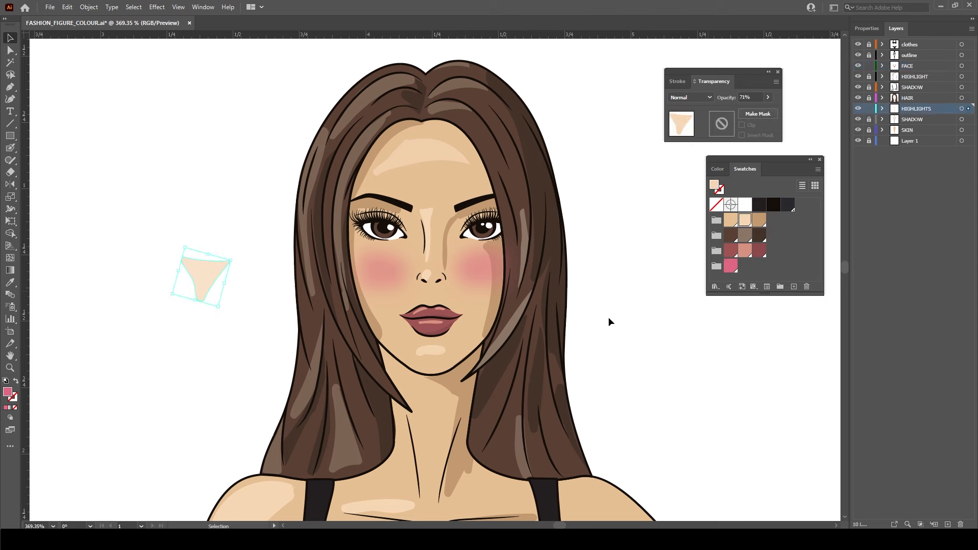
key("Delete")
left_click_drag(644, 265, 487, 195)
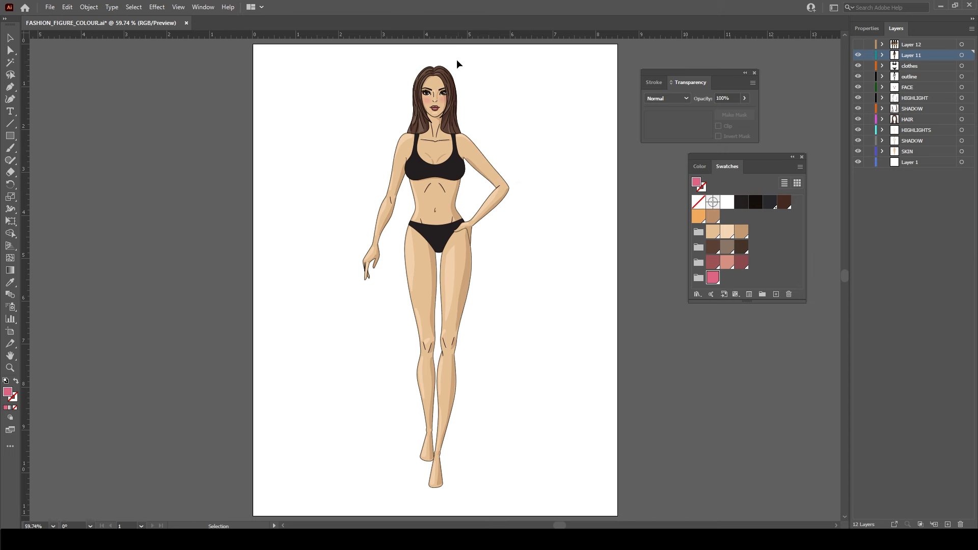
Show Layer 12 with the three figure variations and hide Layer 11 and all the layers beneath it
left_click(858, 55)
left_click(857, 45)
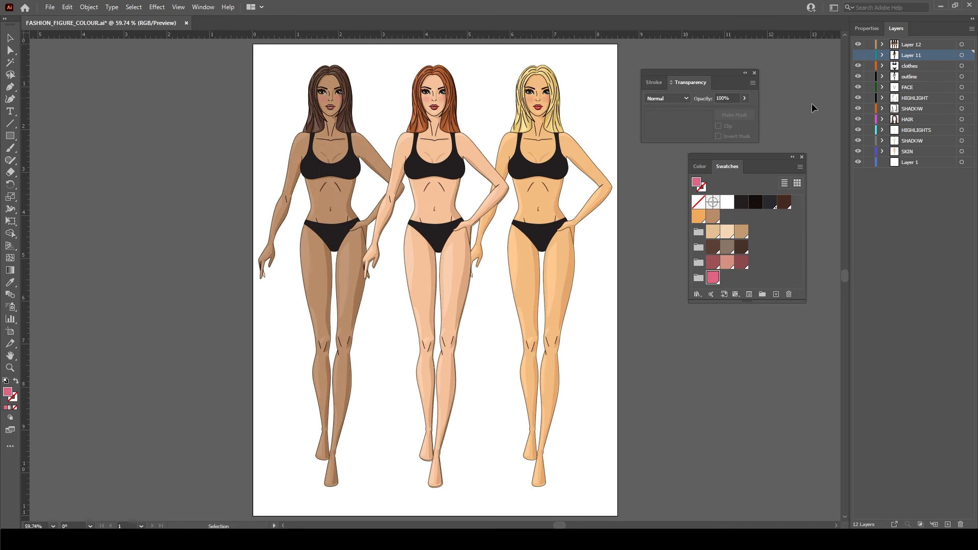
left_click_drag(858, 65, 858, 158)
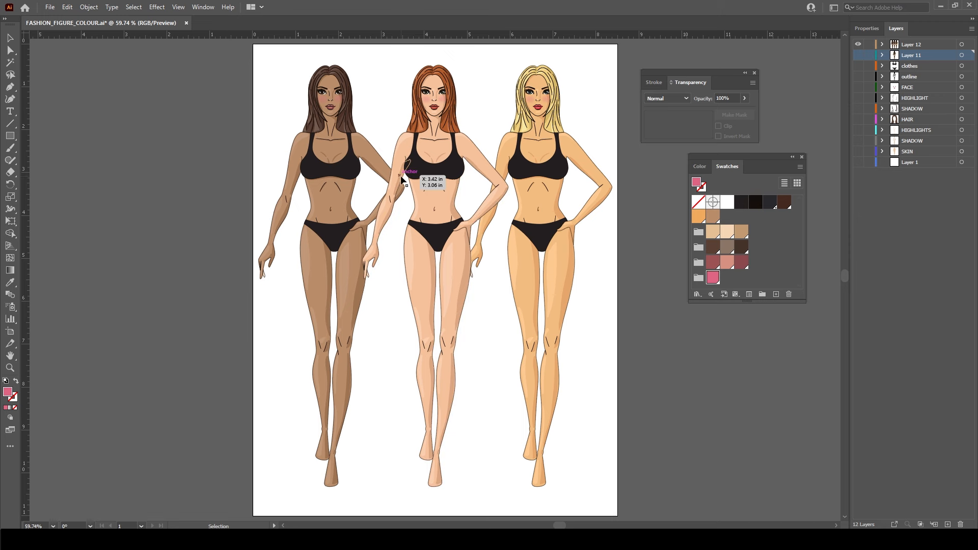